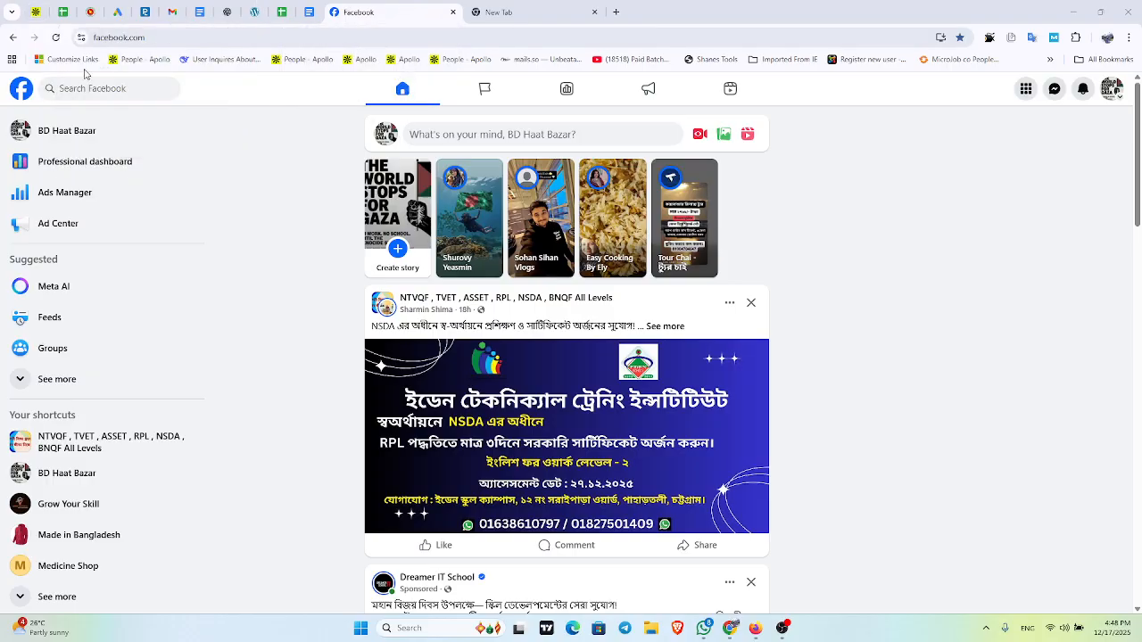
# - Close the Facebook tab and bring up the Keyword Research - T Shirt spreadsheet
pyautogui.click(119, 11)
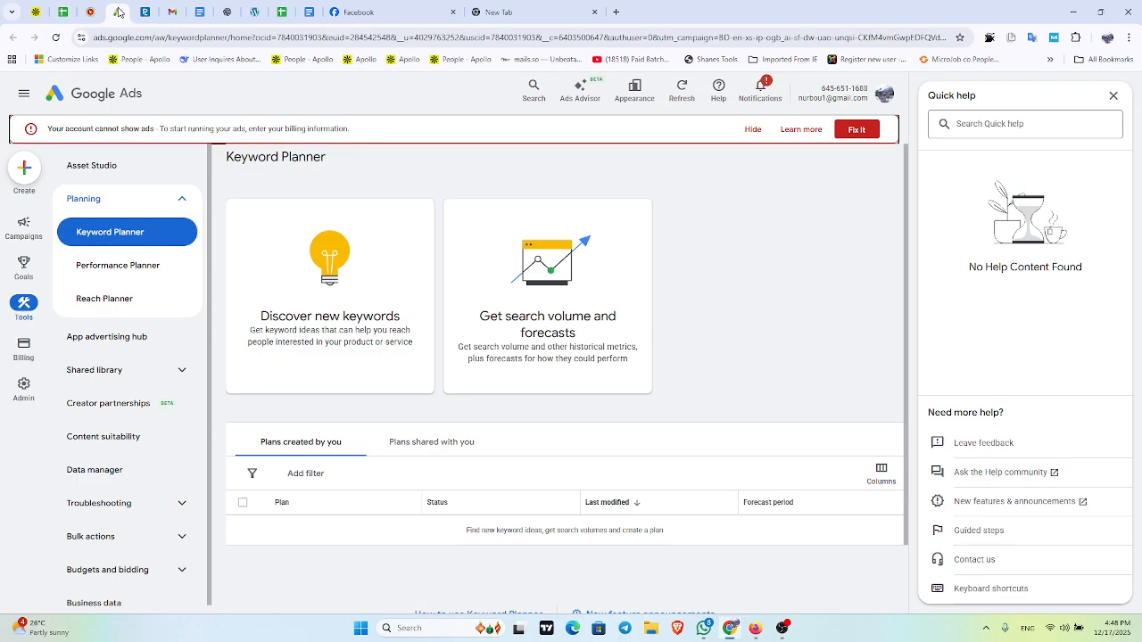
pyautogui.click(453, 13)
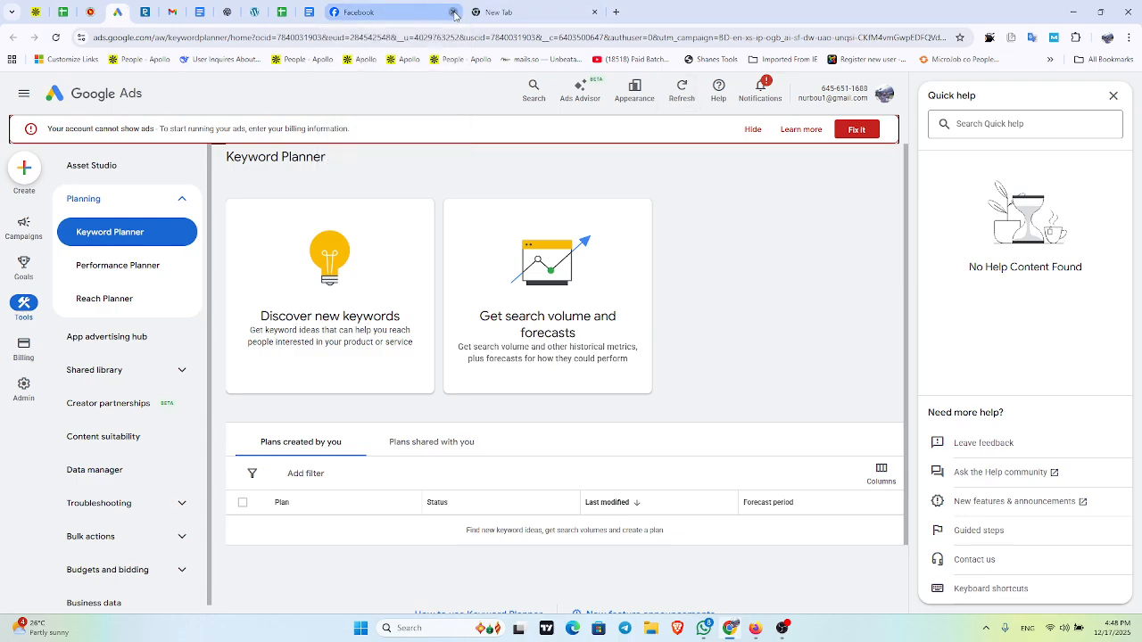
pyautogui.click(284, 13)
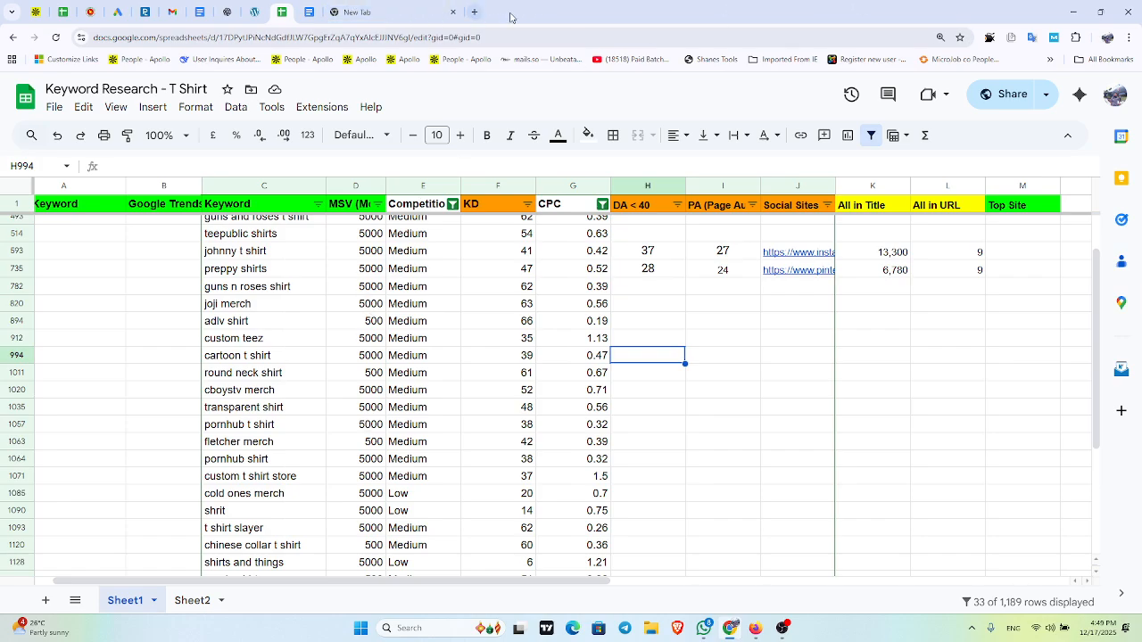
# - Switch to the new tab page and open Google Ads from the list of Google apps
pyautogui.click(432, 13)
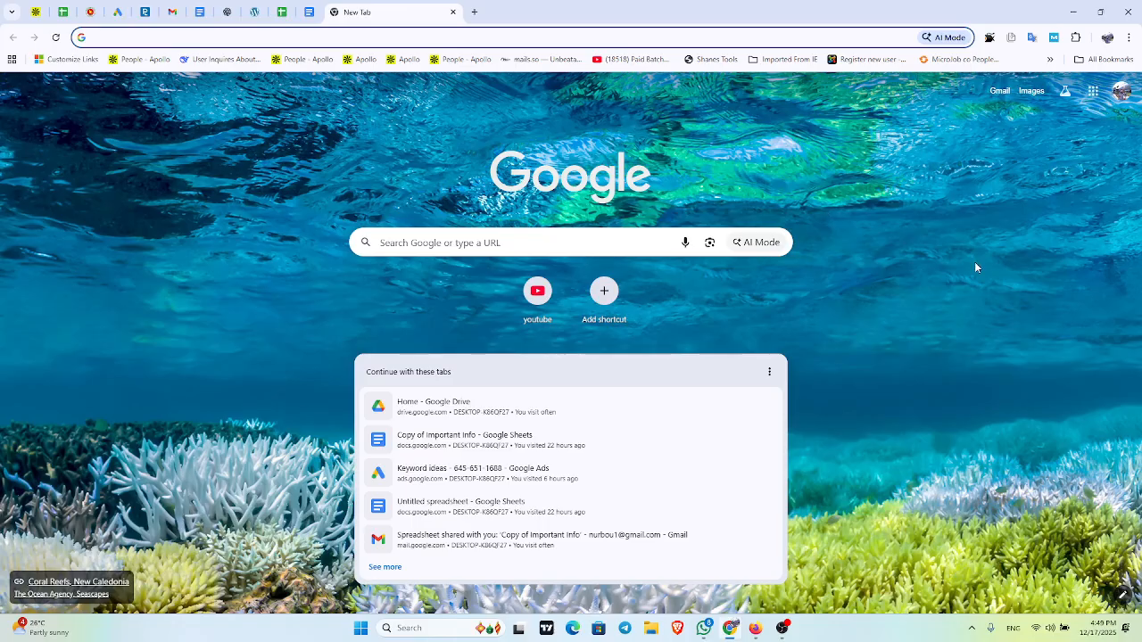
pyautogui.click(1092, 90)
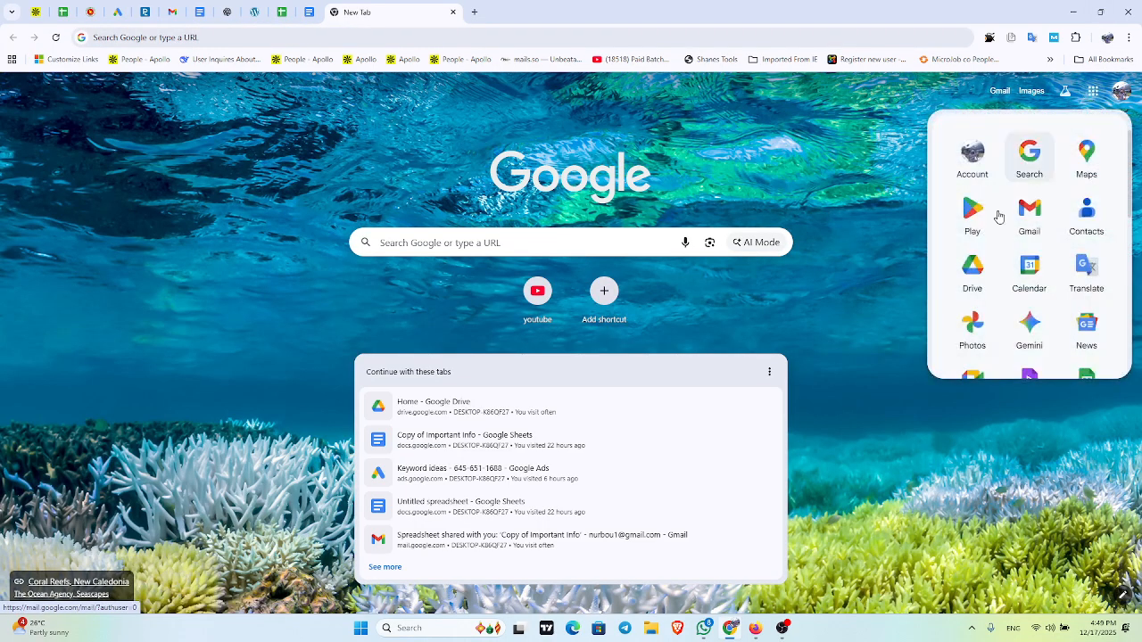
pyautogui.scroll(-3, 1026, 268)
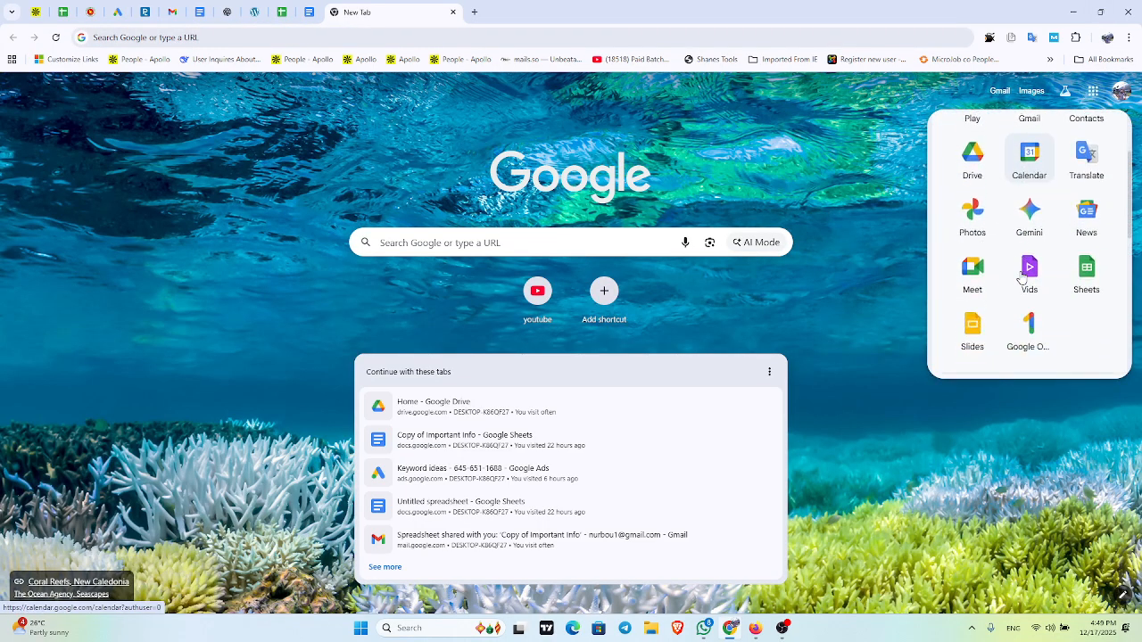
pyautogui.scroll(-6, 1022, 280)
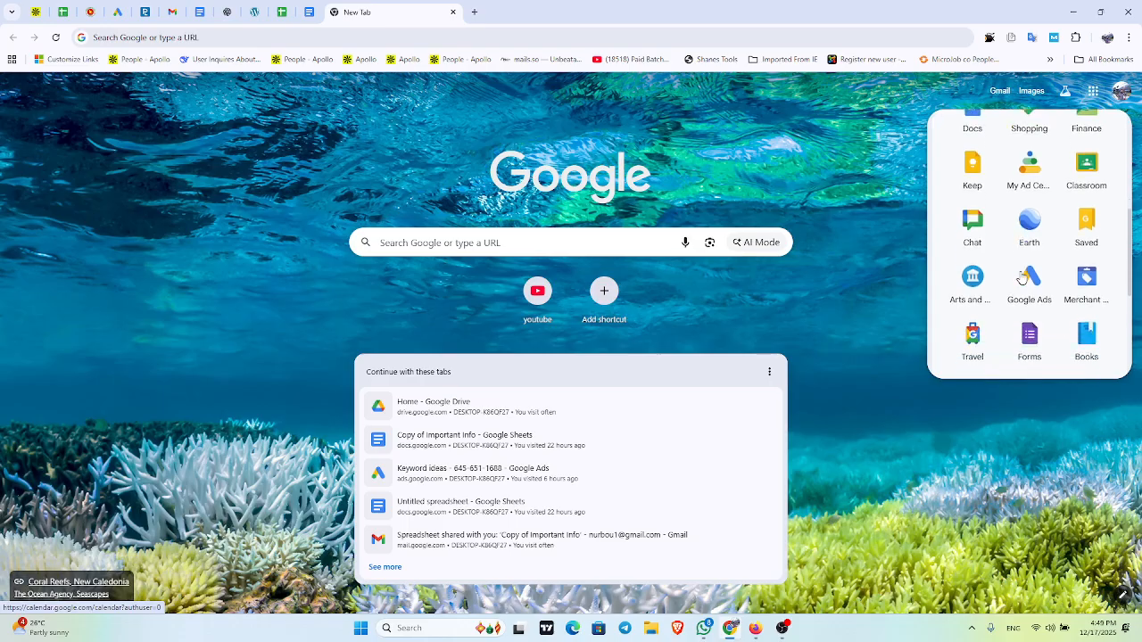
pyautogui.click(1031, 291)
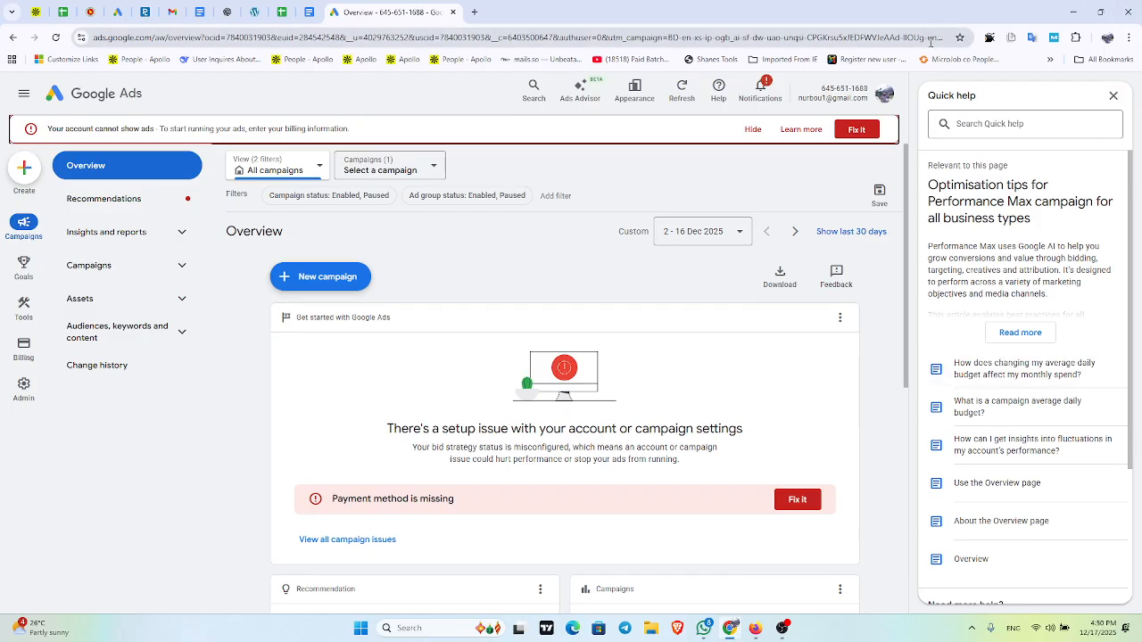
# - Close the Quick help panel and dismiss the conversion tracking and account protection notifications on the Overview page
pyautogui.click(1114, 96)
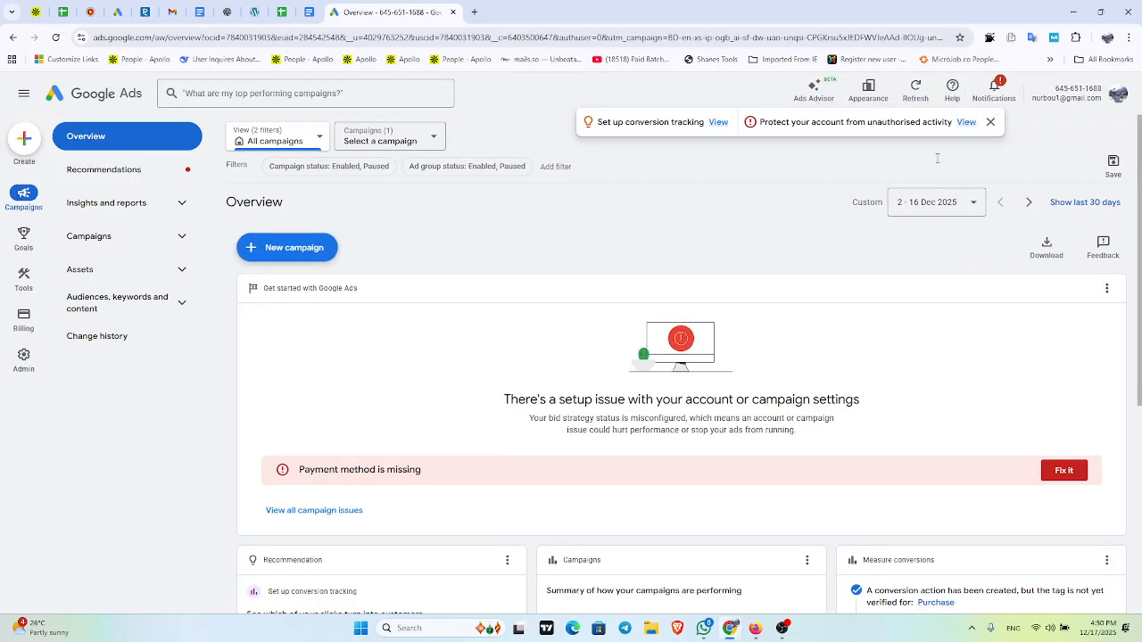
pyautogui.click(990, 122)
pyautogui.keyDown('ctrl'); pyautogui.scroll(4, 850, 173); pyautogui.keyUp('ctrl')
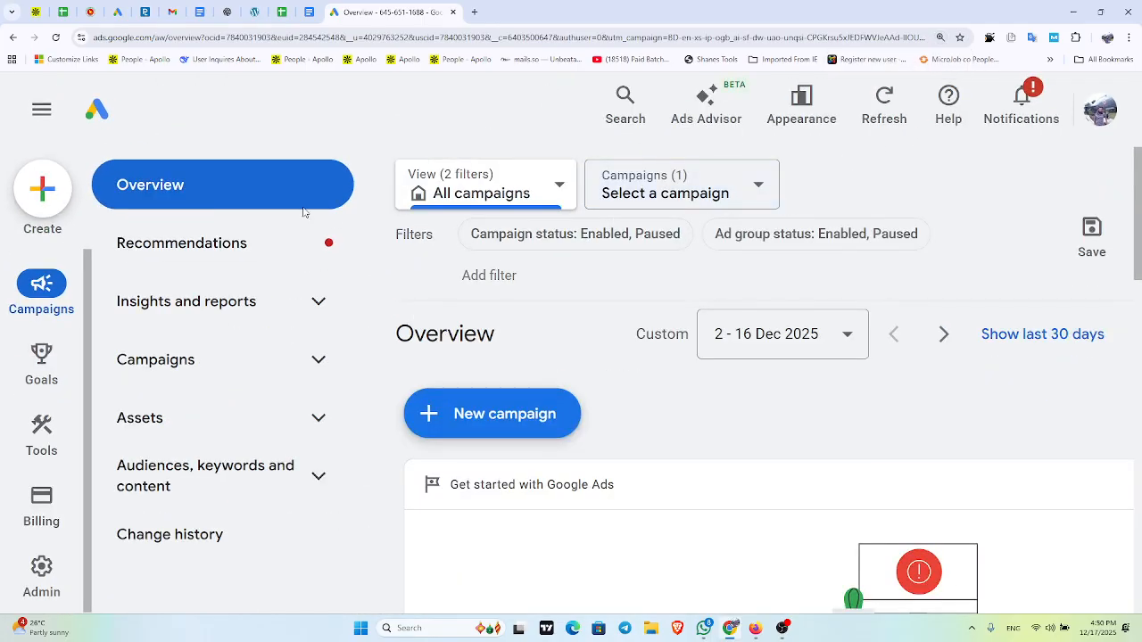
# - Start creating a new campaign and choose Sales as its objective
pyautogui.click(40, 199)
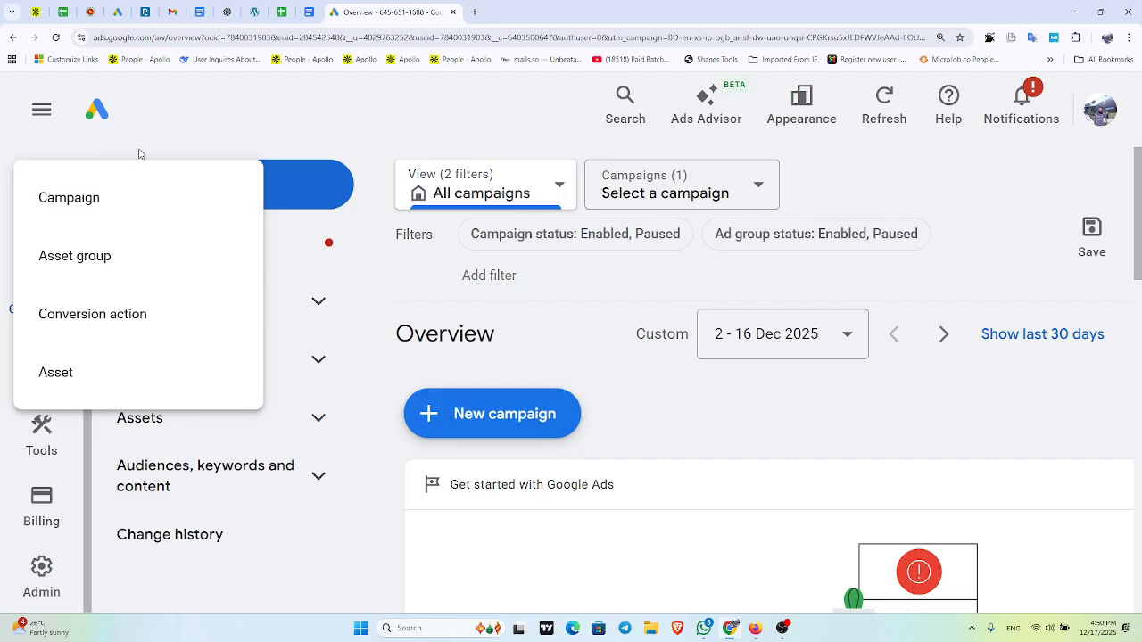
pyautogui.click(78, 198)
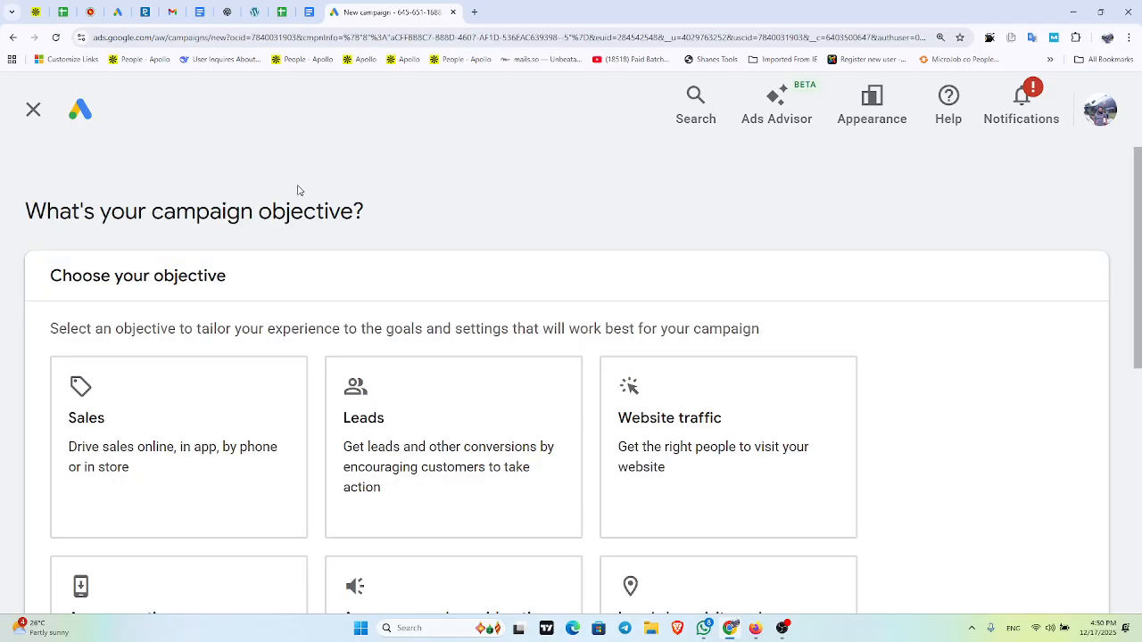
pyautogui.scroll(-1, 295, 191)
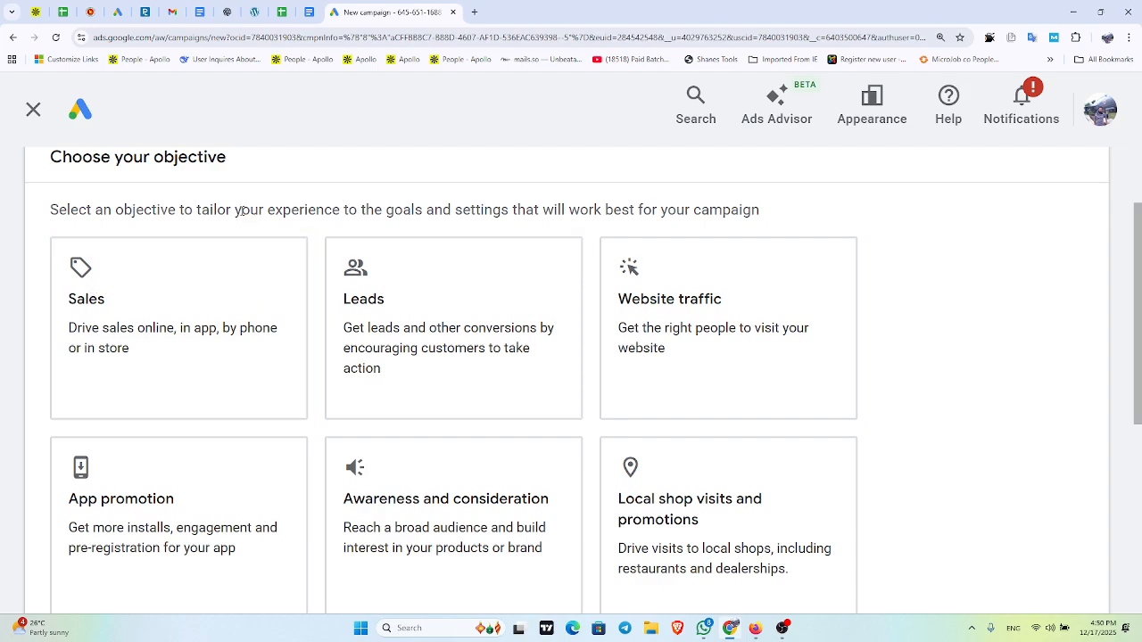
pyautogui.click(215, 294)
# - Review the campaign objectives and the Sales conversion goals, and check the options offered for the Purchases goal
pyautogui.scroll(-5, 250, 303)
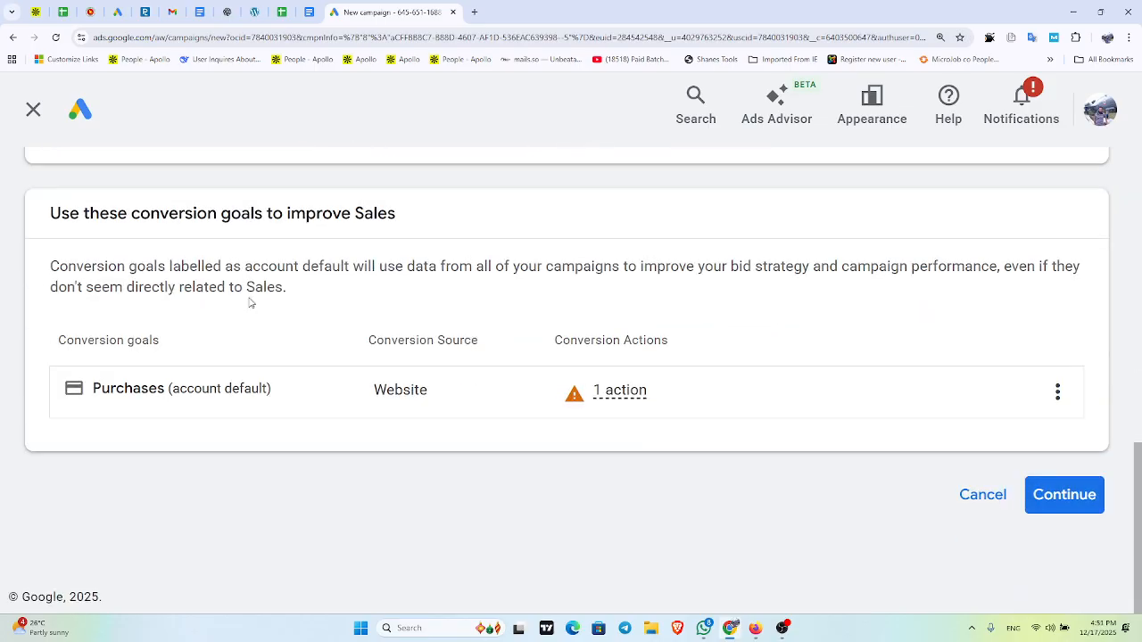
pyautogui.scroll(6, 250, 303)
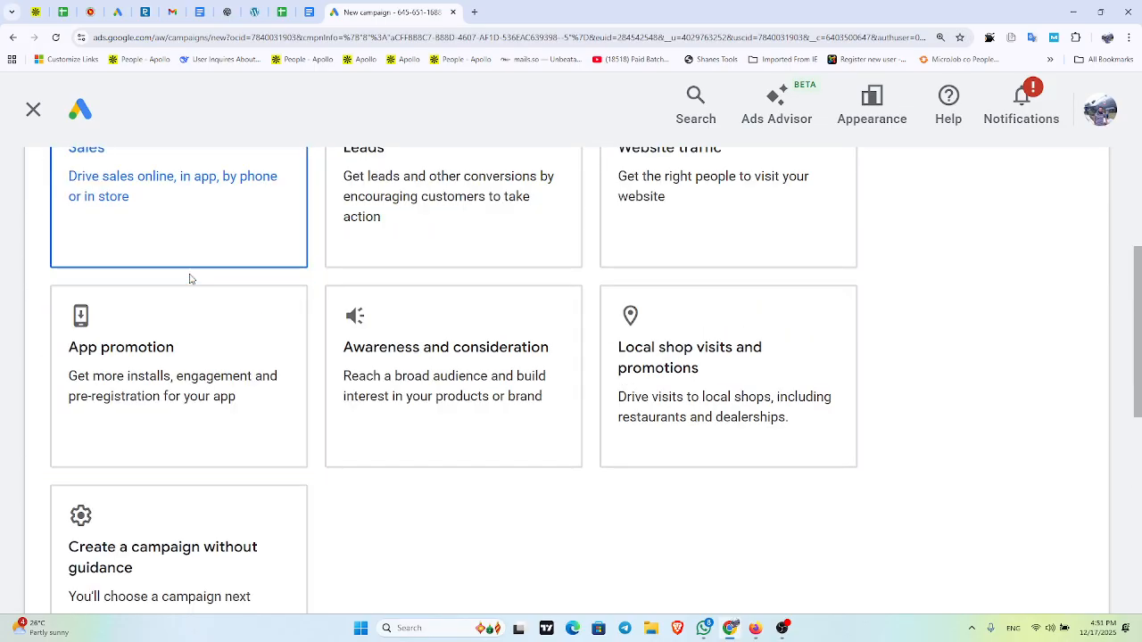
pyautogui.scroll(1, 189, 280)
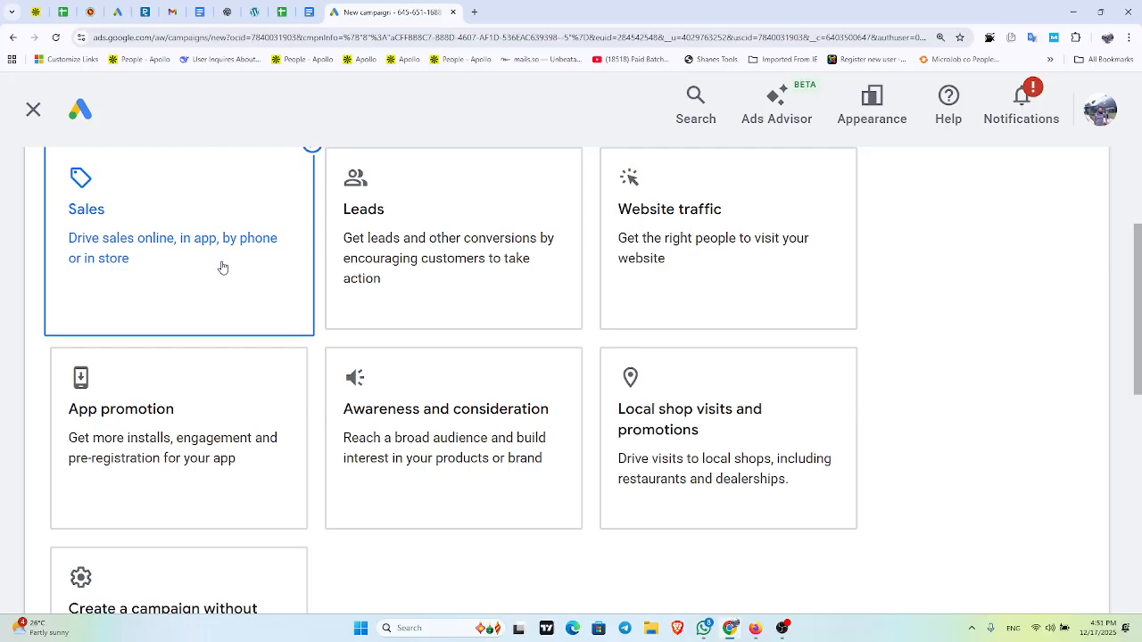
pyautogui.scroll(-5, 423, 220)
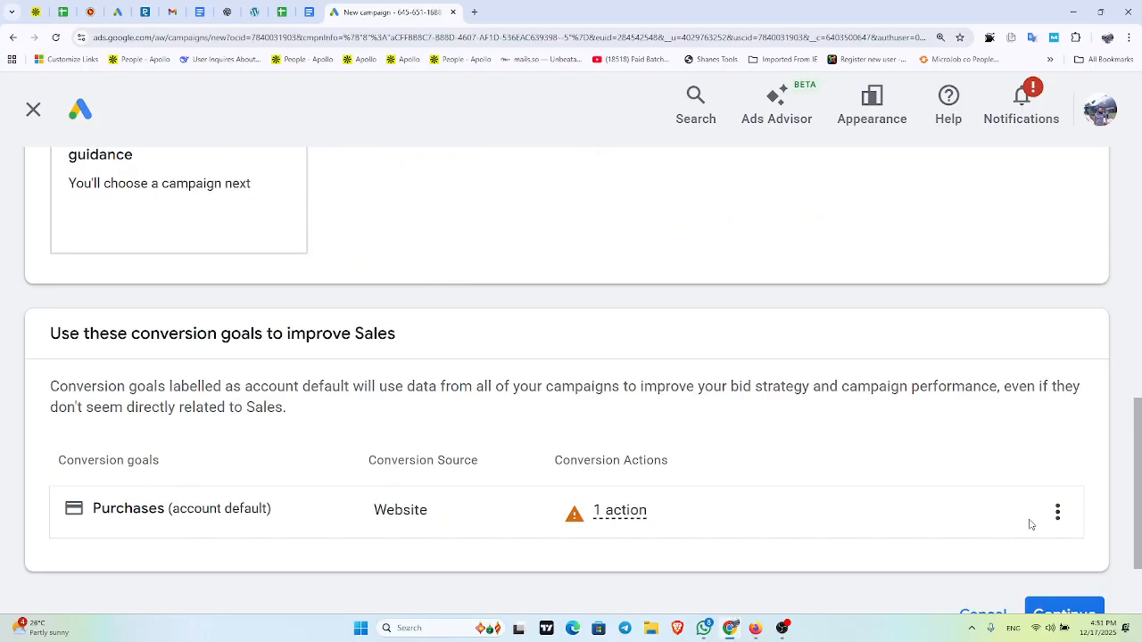
pyautogui.click(1057, 512)
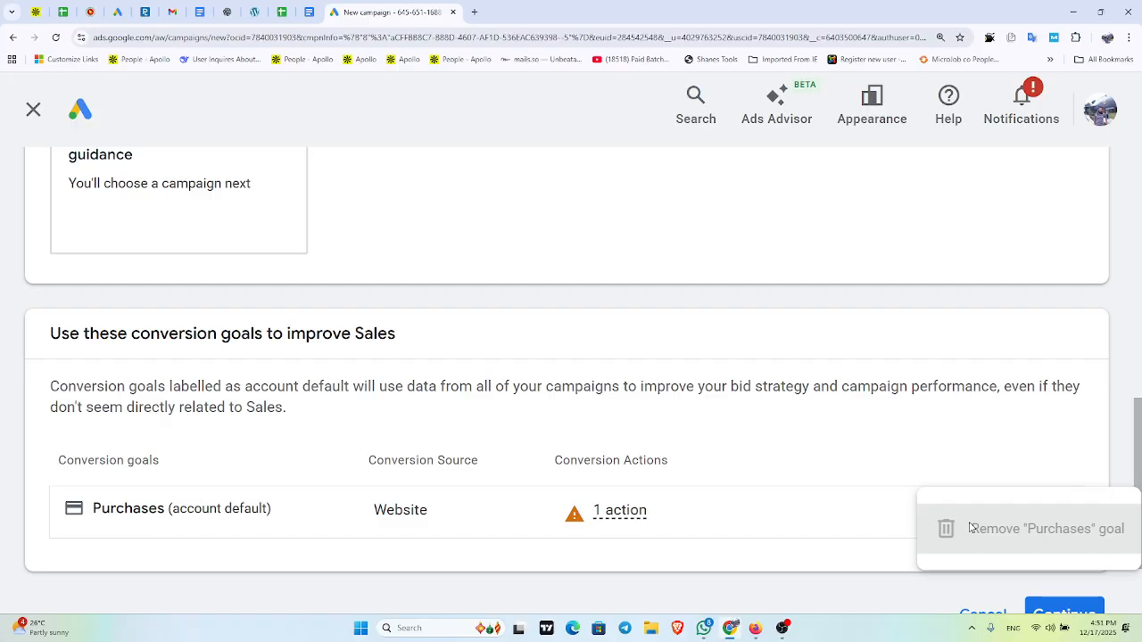
pyautogui.scroll(2, 897, 461)
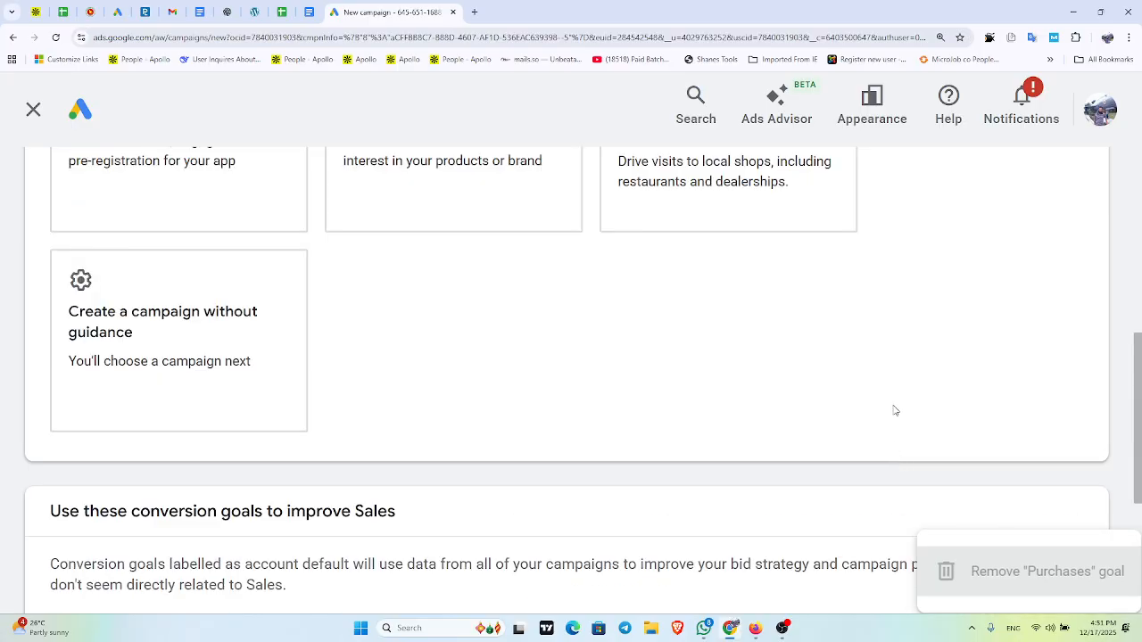
pyautogui.scroll(-1, 765, 430)
pyautogui.click(763, 413)
pyautogui.scroll(-3, 732, 437)
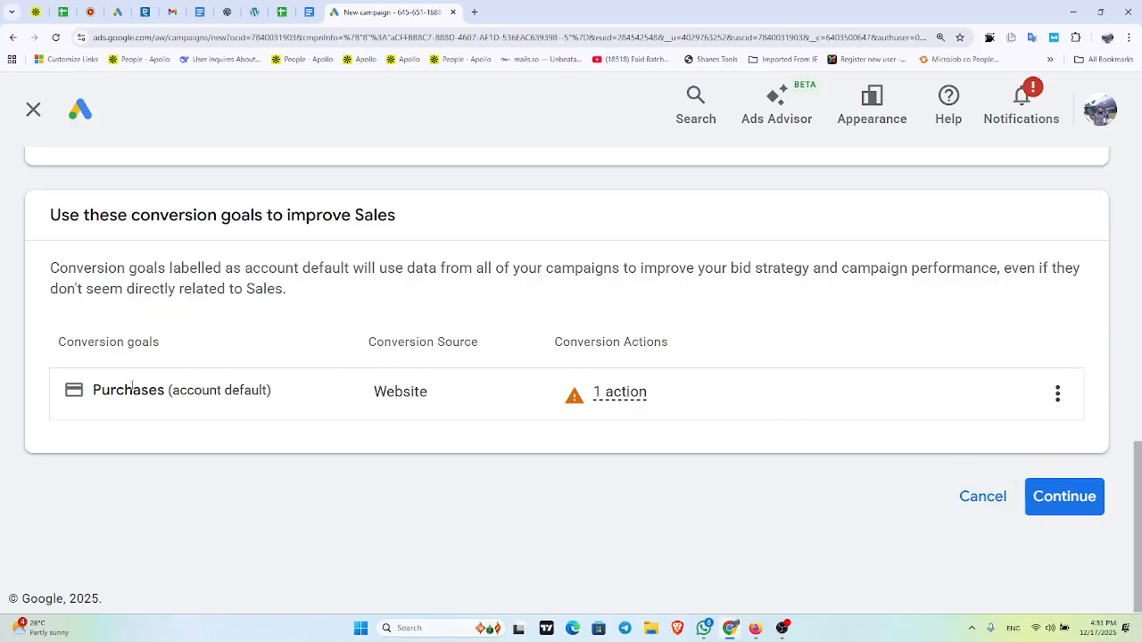
# - Expand the Purchases goal's inactive conversion action and leave campaign creation for the Conversions page to edit the goal
pyautogui.moveTo(601, 406)
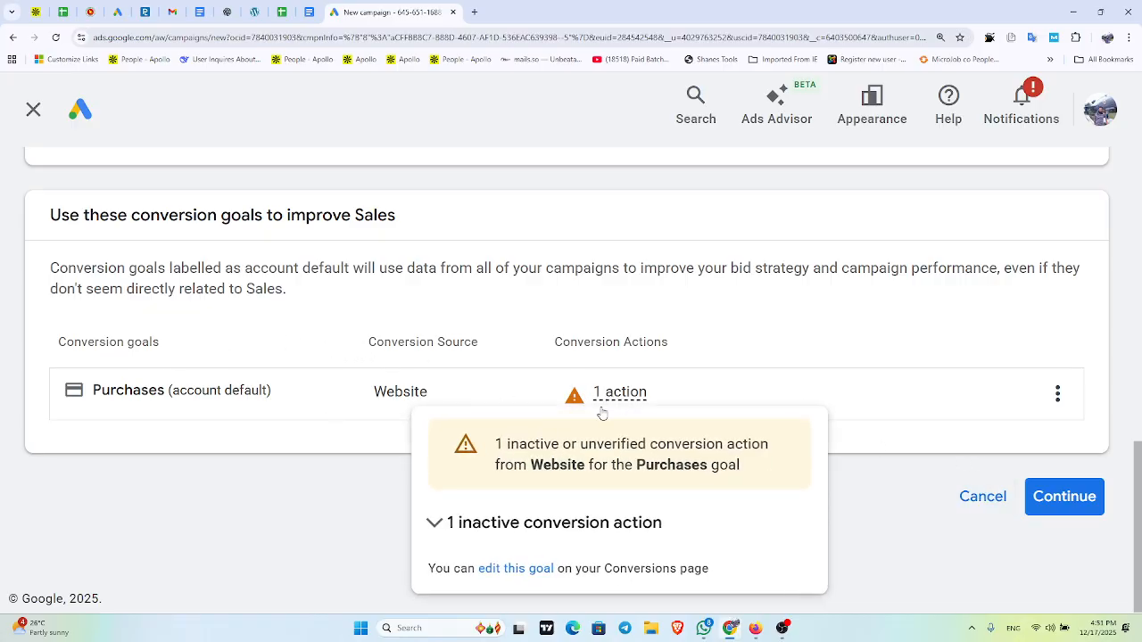
pyautogui.click(450, 514)
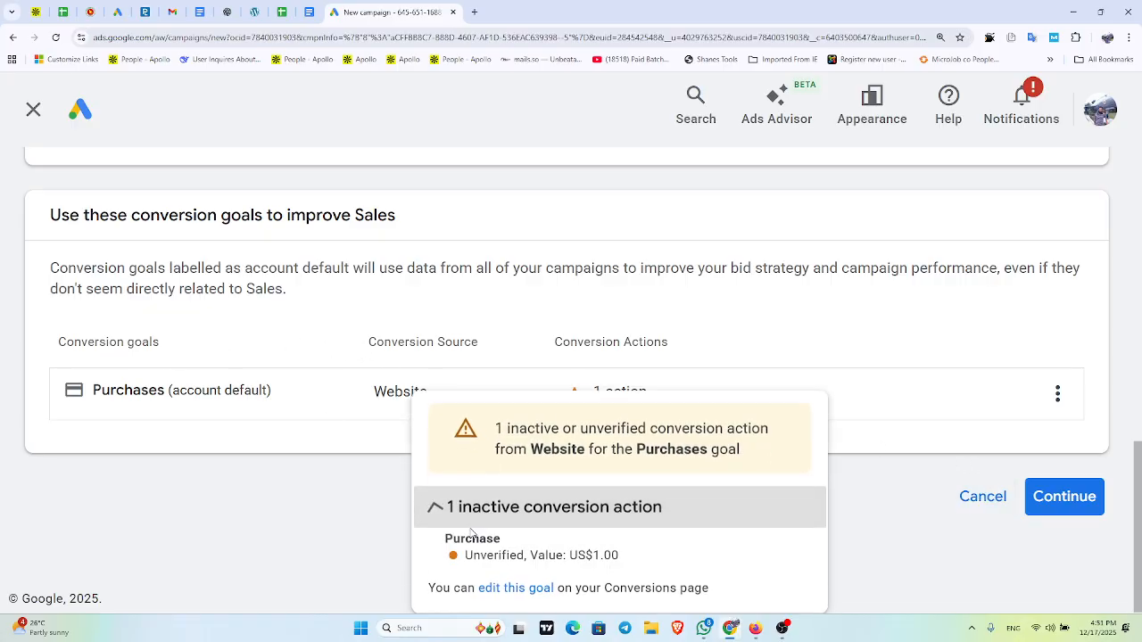
pyautogui.click(518, 588)
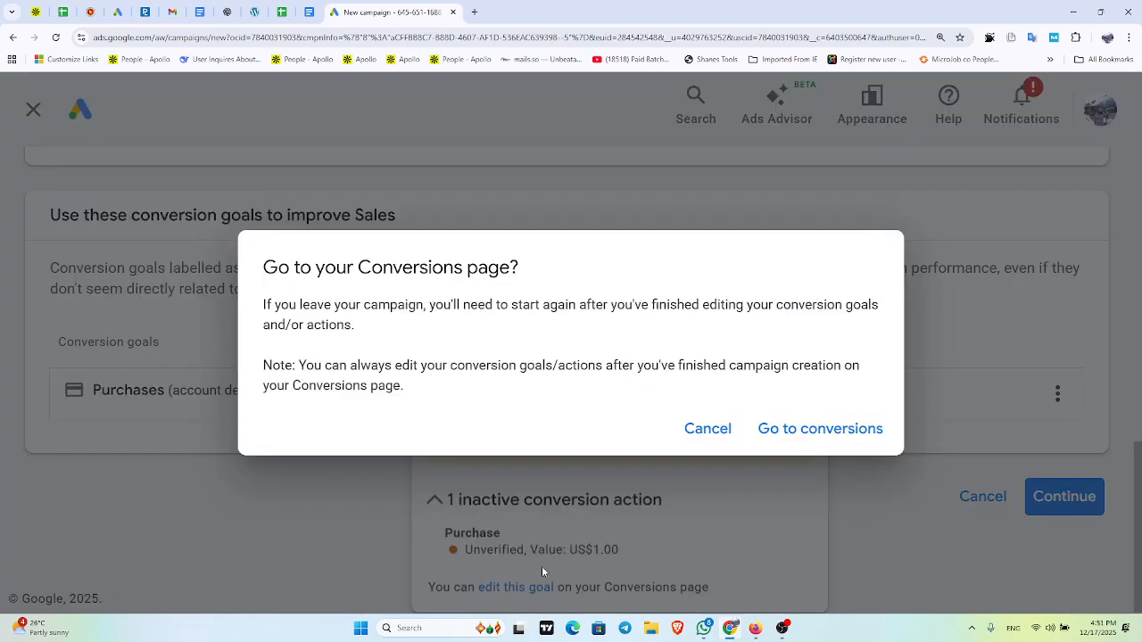
pyautogui.click(801, 429)
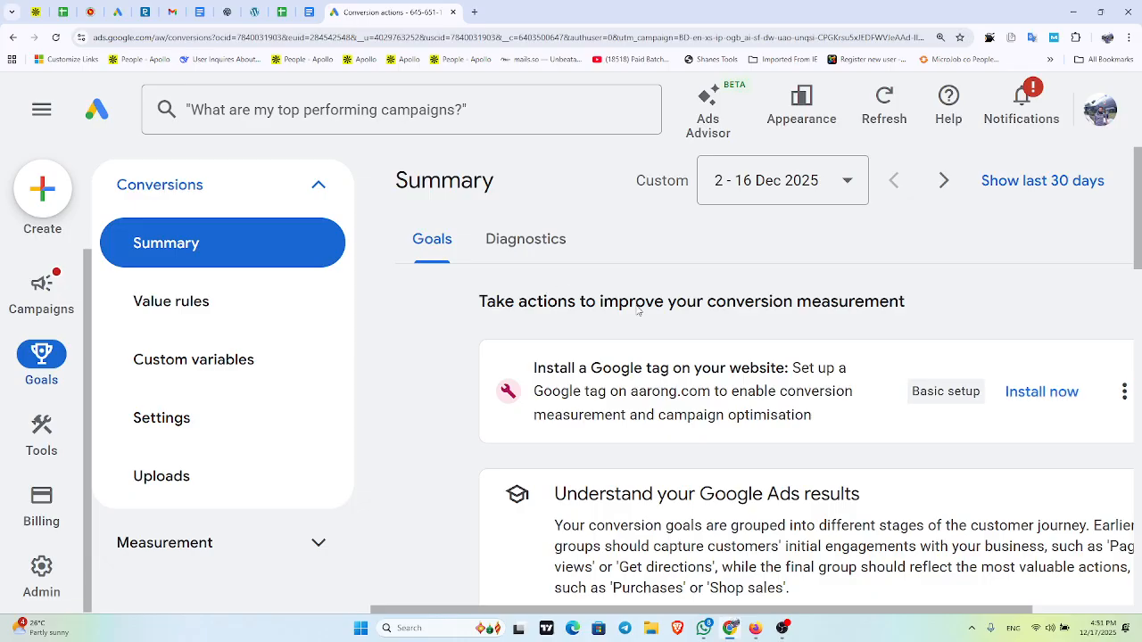
pyautogui.scroll(-2, 767, 324)
pyautogui.scroll(-1, 771, 326)
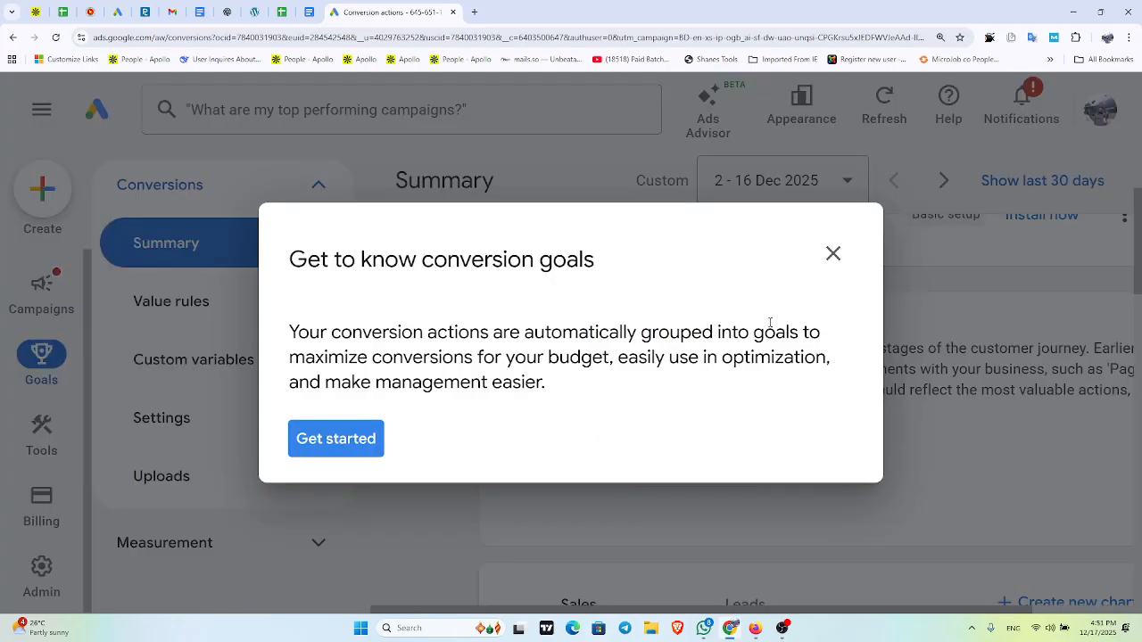
# - Try to exit the conversion goals guide, decline leaving it, and choose to get started with the guide
pyautogui.click(833, 254)
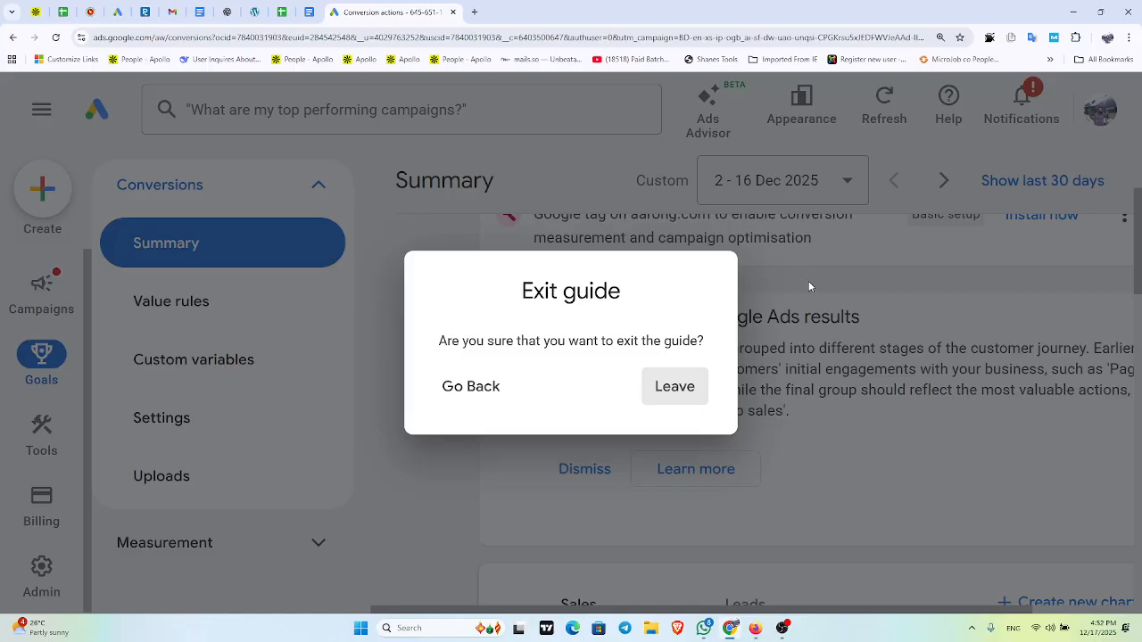
pyautogui.scroll(2, 808, 282)
pyautogui.scroll(-4, 808, 282)
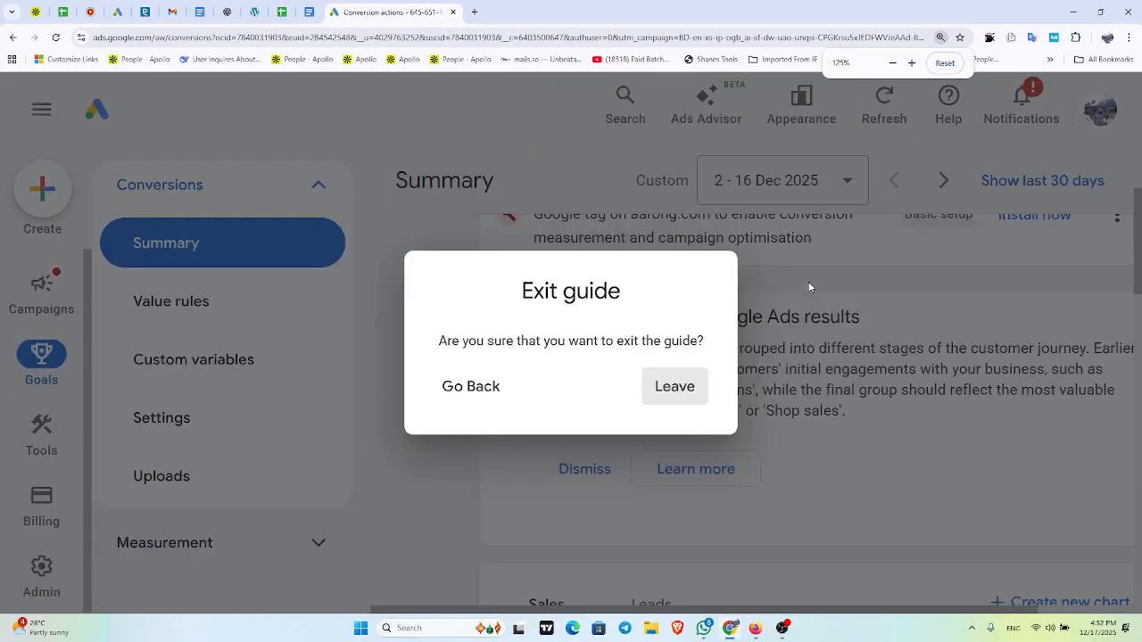
pyautogui.click(502, 374)
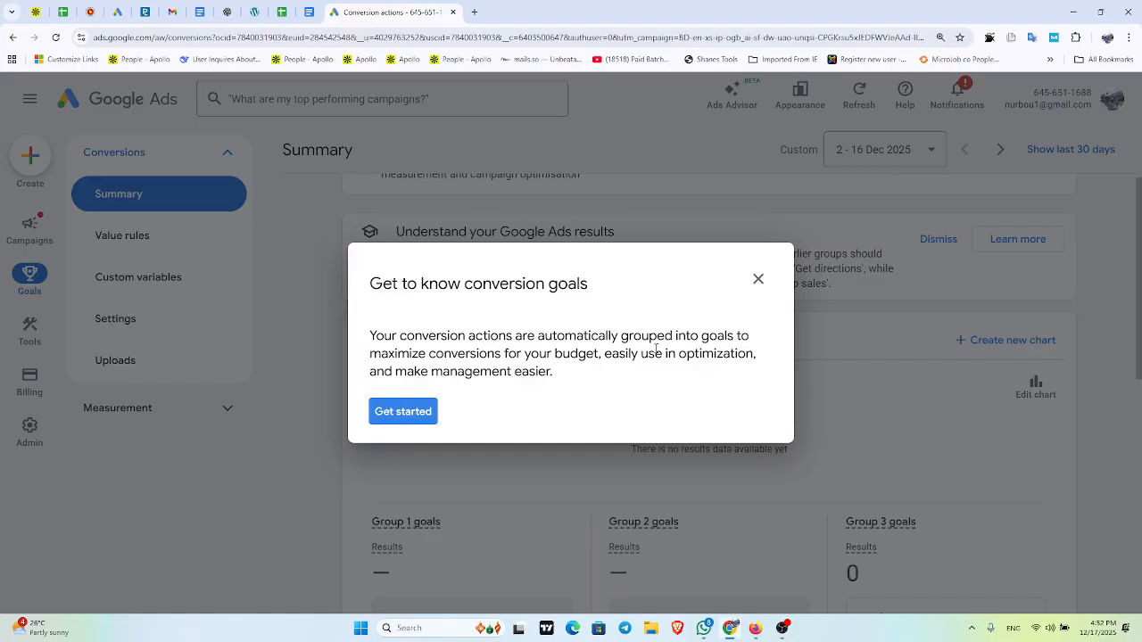
pyautogui.click(407, 410)
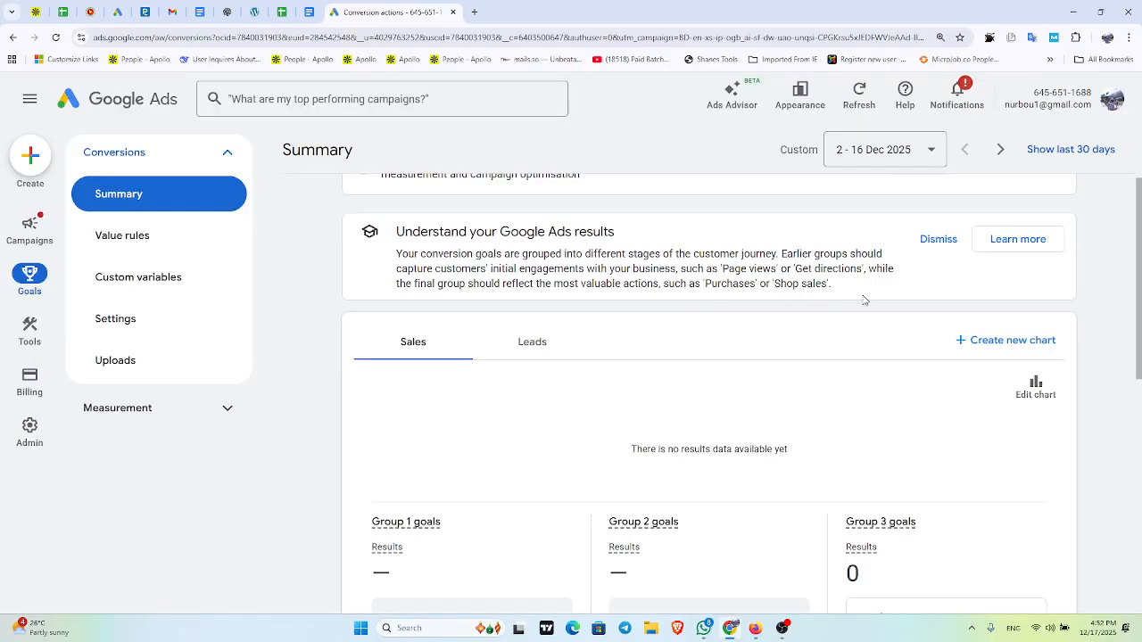
# - Open the setup for a new conversion goals chart and look over its Sales and Leads goals
pyautogui.click(994, 348)
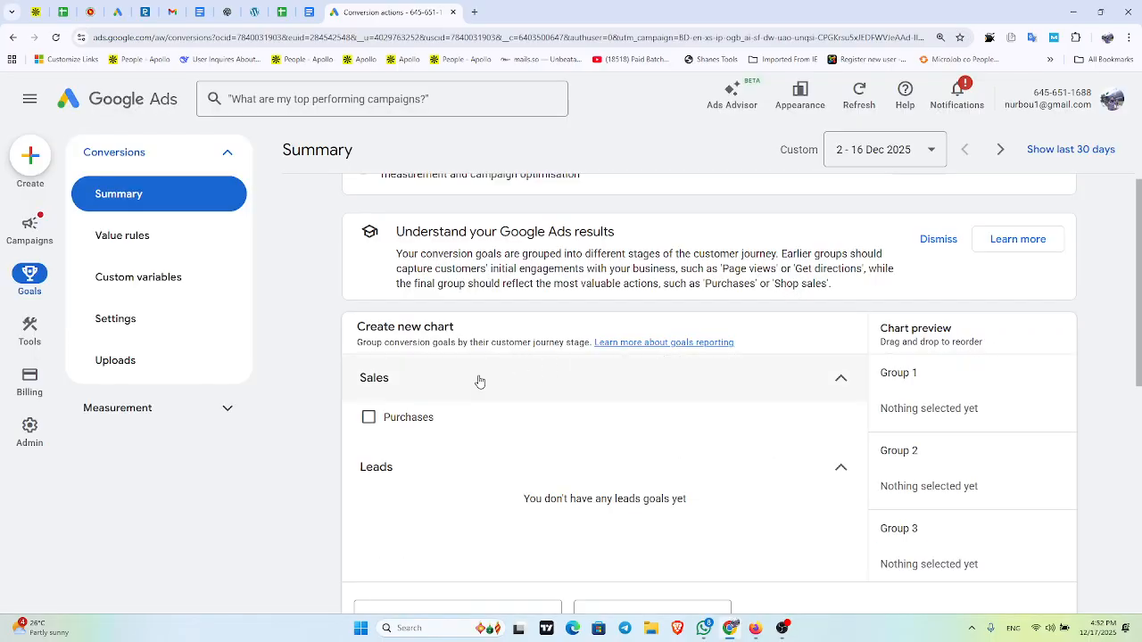
pyautogui.scroll(-2, 467, 384)
pyautogui.scroll(2, 464, 386)
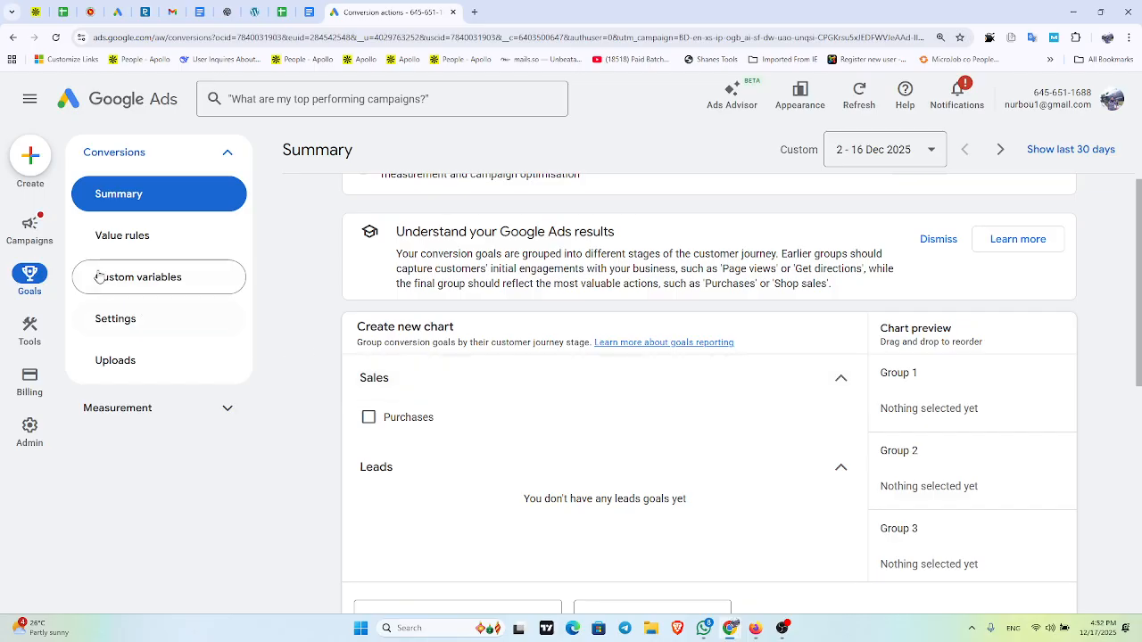
# - Return to the new campaign setup and select the Sales objective again, down to its conversion goals
pyautogui.click(12, 37)
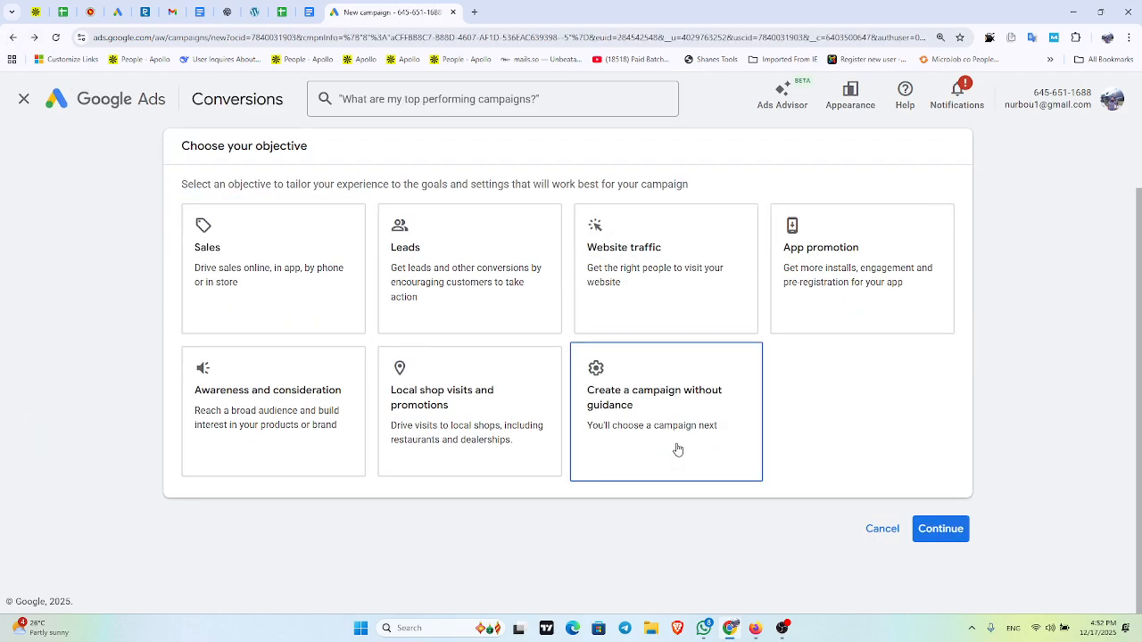
pyautogui.click(299, 284)
pyautogui.scroll(-3, 571, 384)
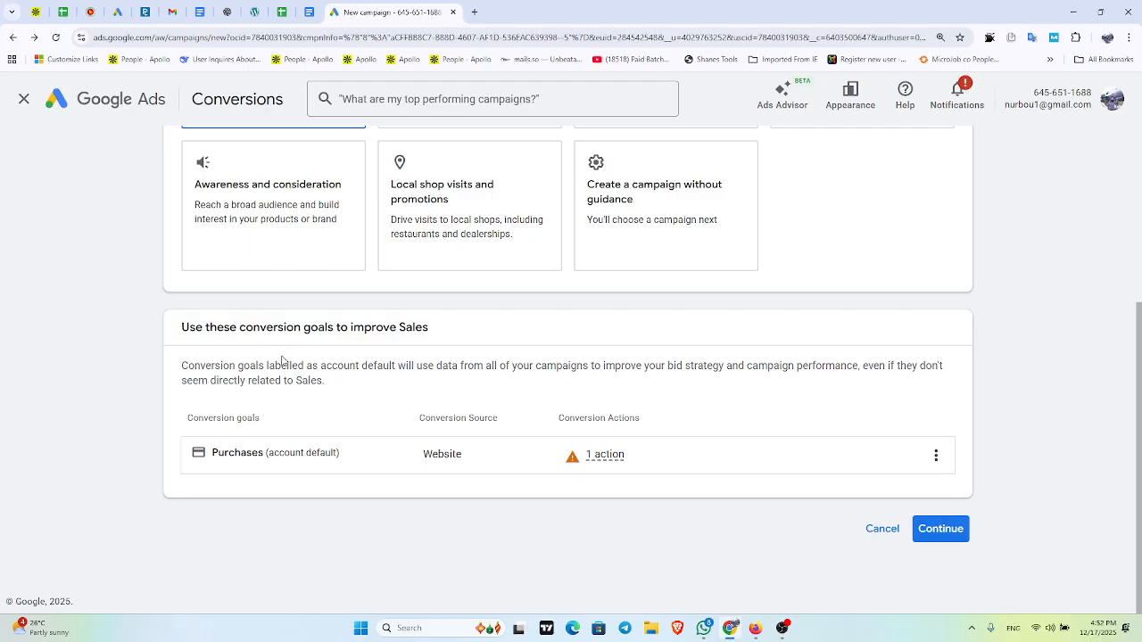
# - Leave campaign creation for the Conversions page to edit the Purchases goal's inactive conversion action
pyautogui.moveTo(604, 455)
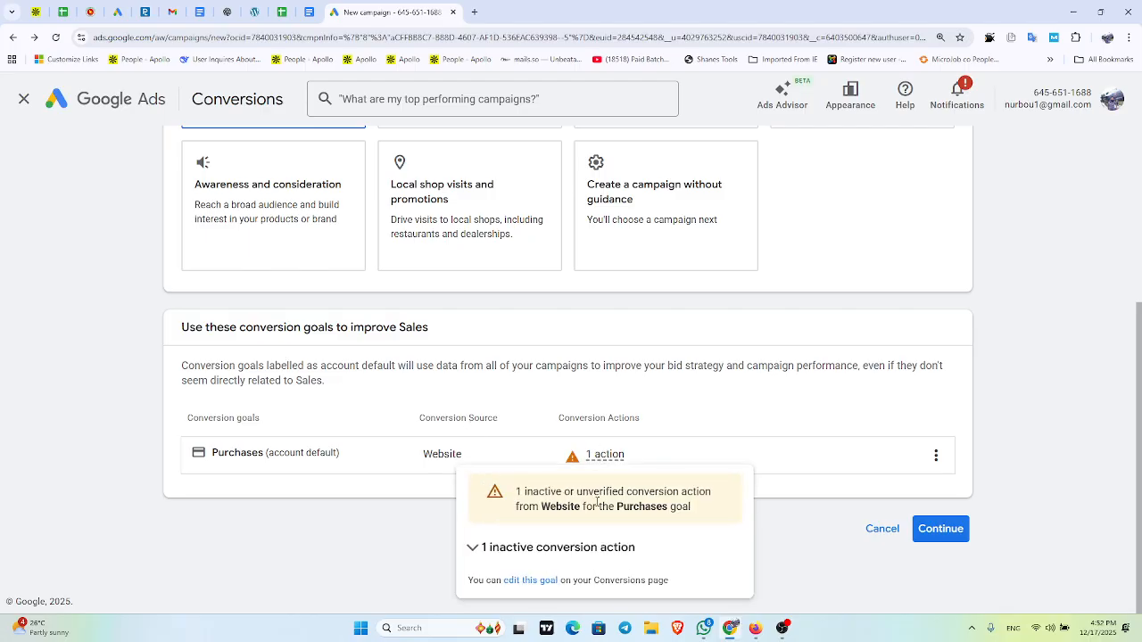
pyautogui.click(514, 581)
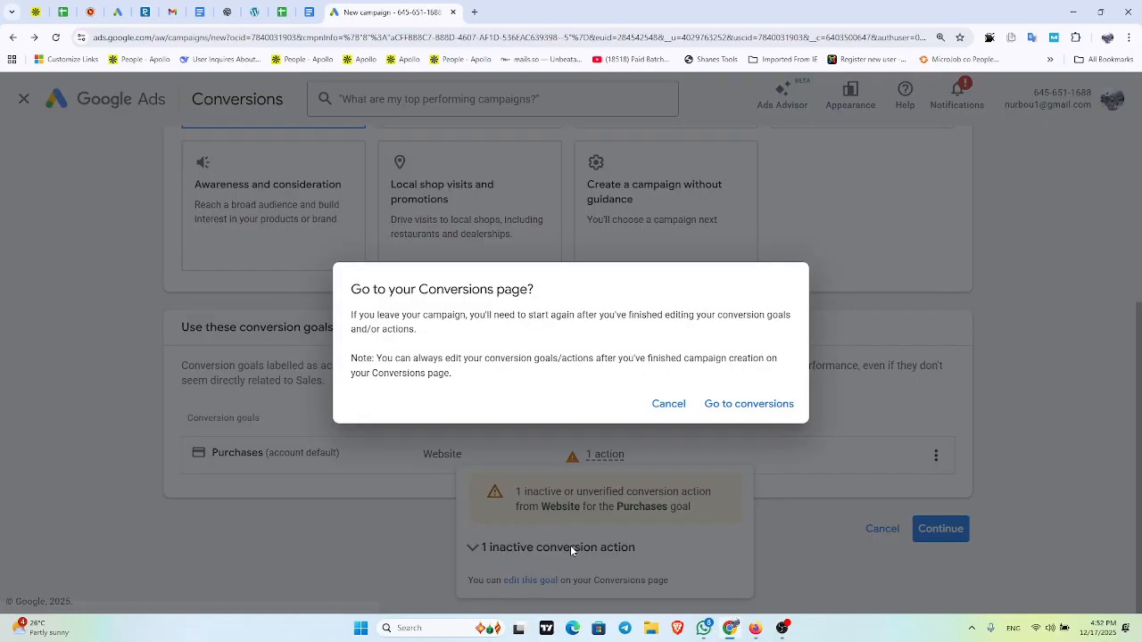
pyautogui.click(729, 404)
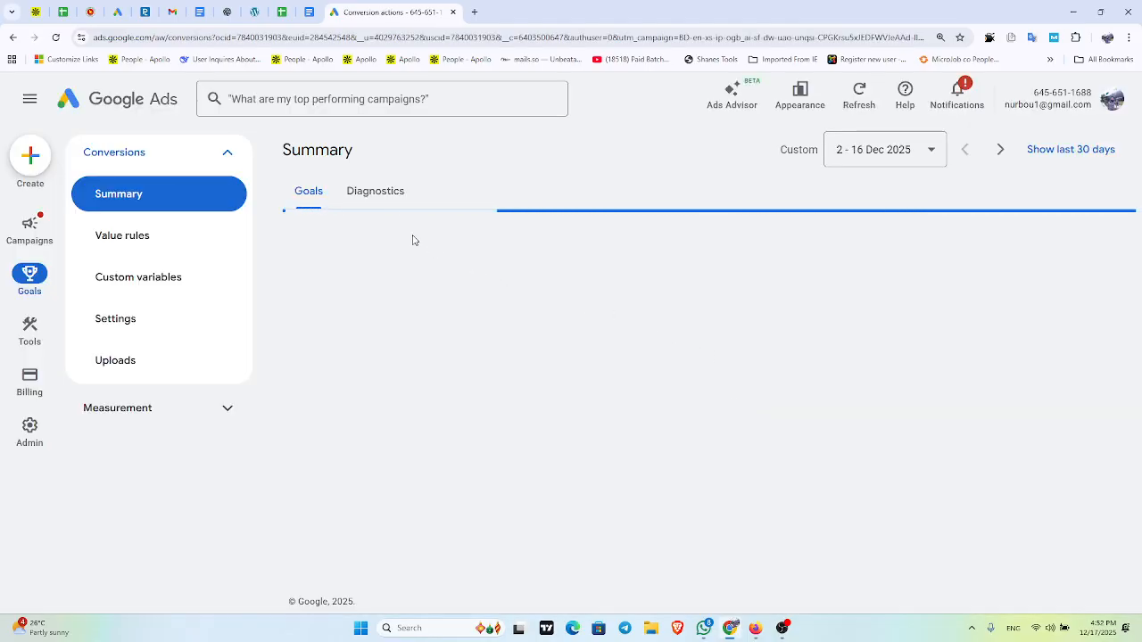
# - Open the Google tag installation instructions for aarong.com, look over both install options and close them
pyautogui.scroll(-1, 552, 259)
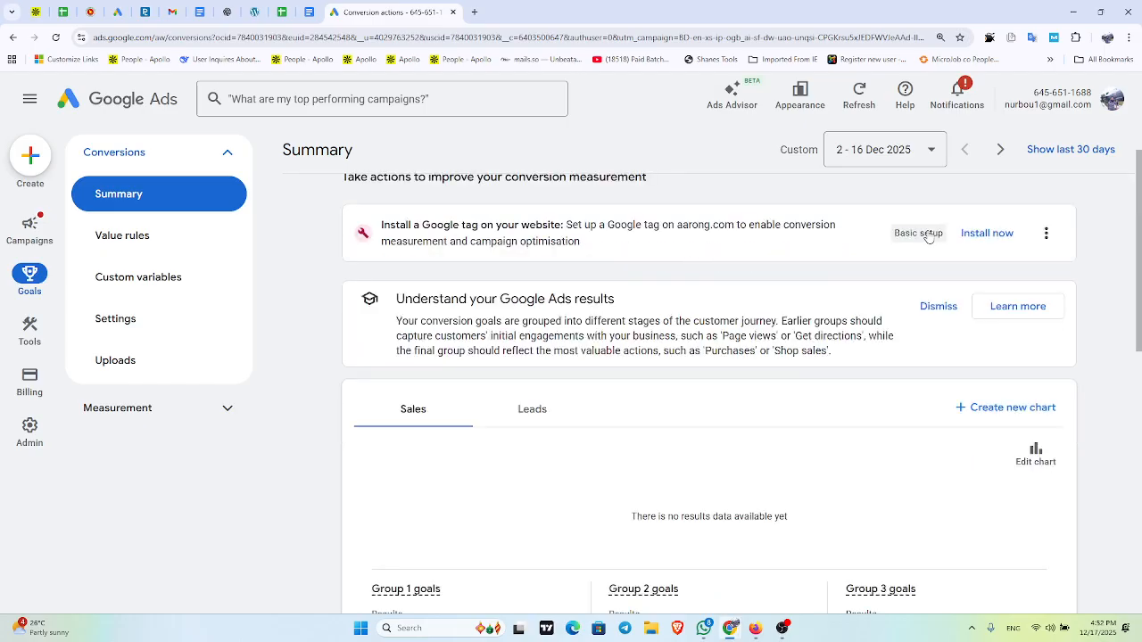
pyautogui.click(973, 236)
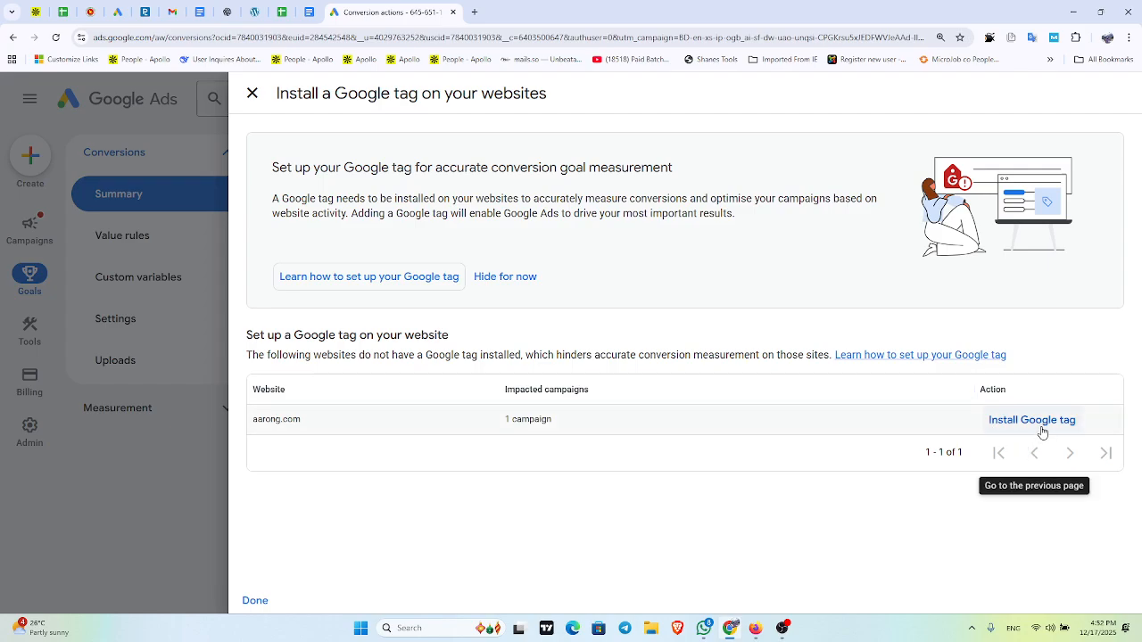
pyautogui.click(1040, 424)
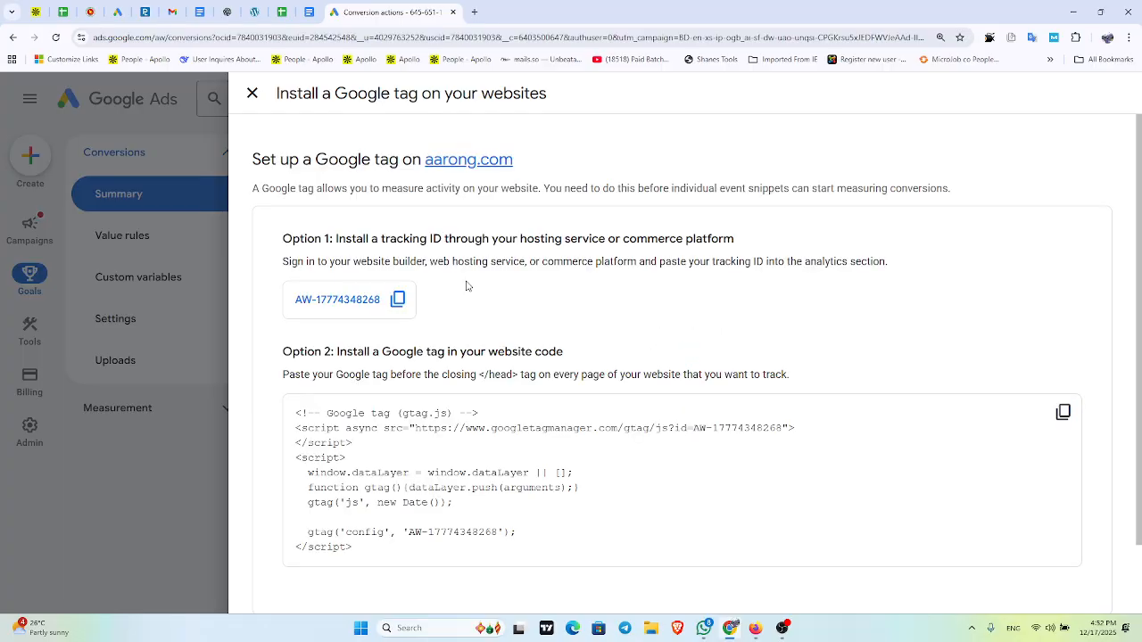
pyautogui.click(253, 93)
# - Dismiss the "Understand your Google Ads results" tip on the conversions summary
pyautogui.scroll(-2, 645, 292)
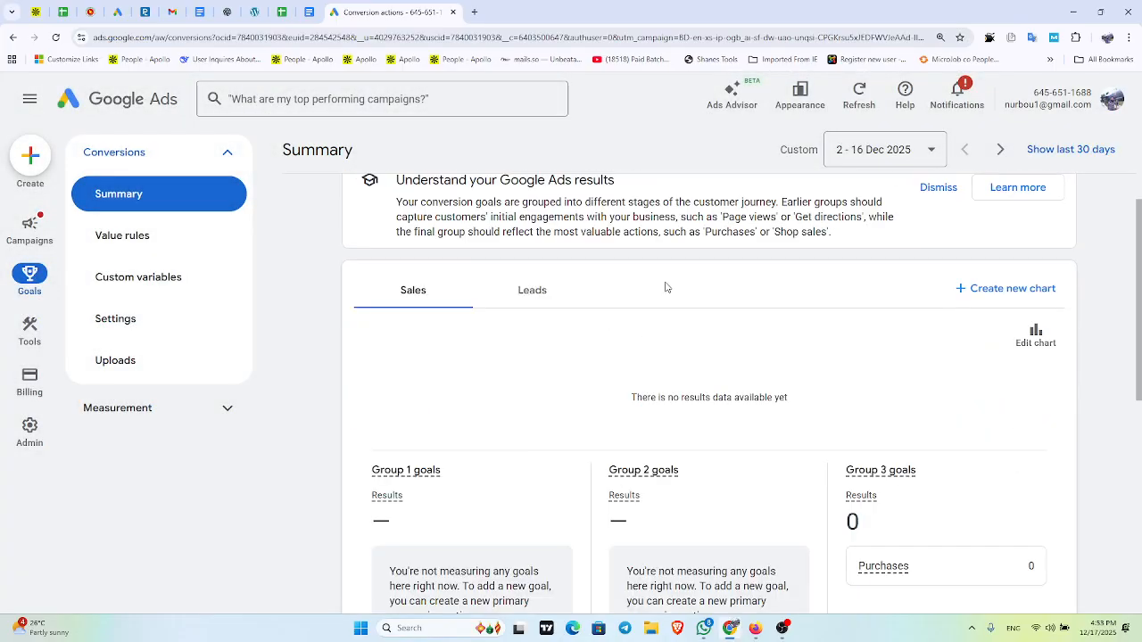
pyautogui.scroll(1, 846, 256)
pyautogui.click(950, 255)
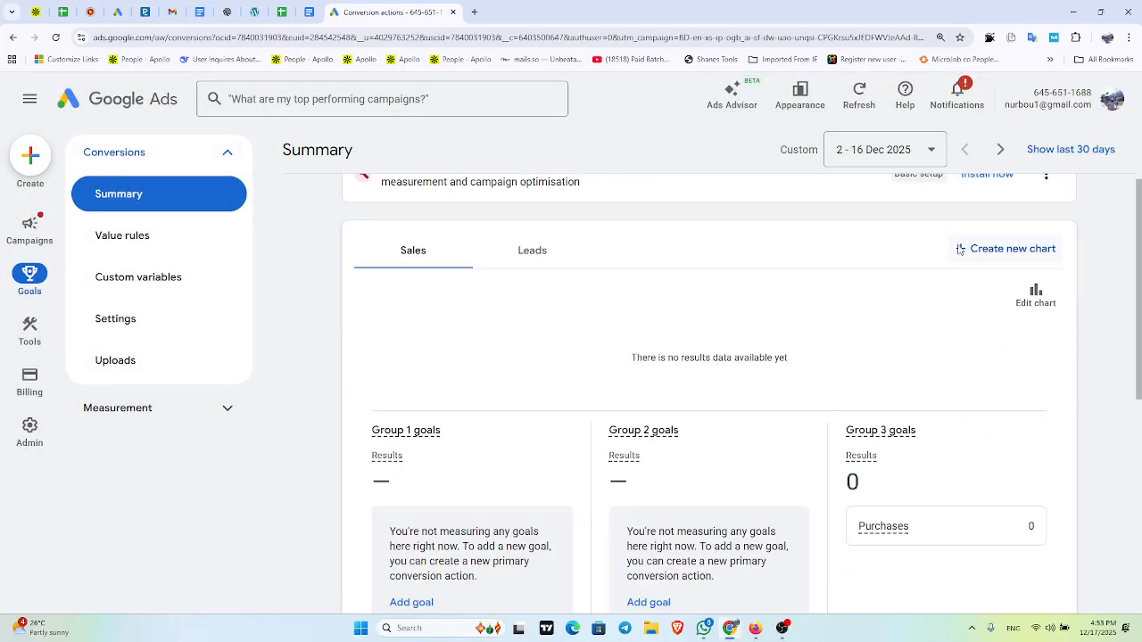
# - Start adding a goal to the Group 1 goals and look over where conversions can be measured
pyautogui.scroll(-1, 946, 286)
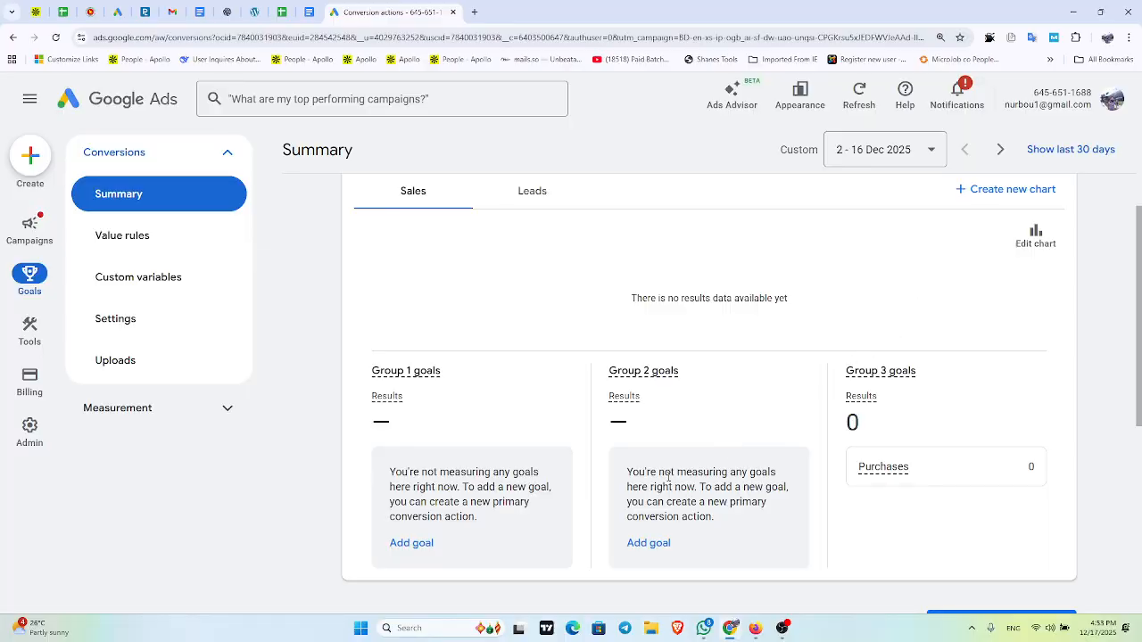
pyautogui.click(421, 551)
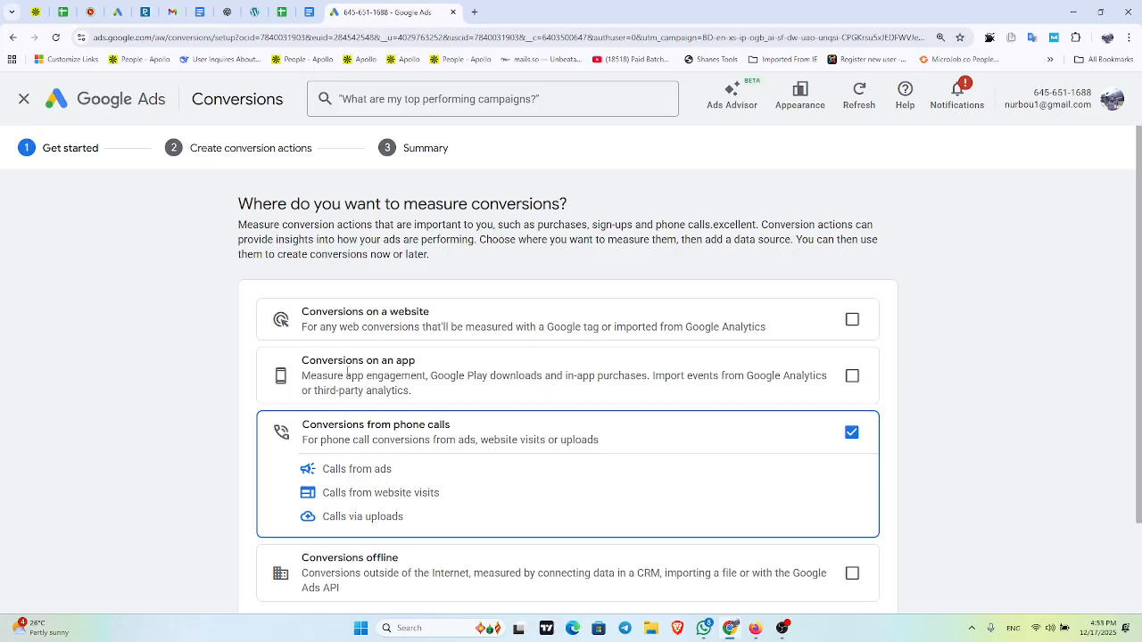
pyautogui.scroll(-1, 347, 383)
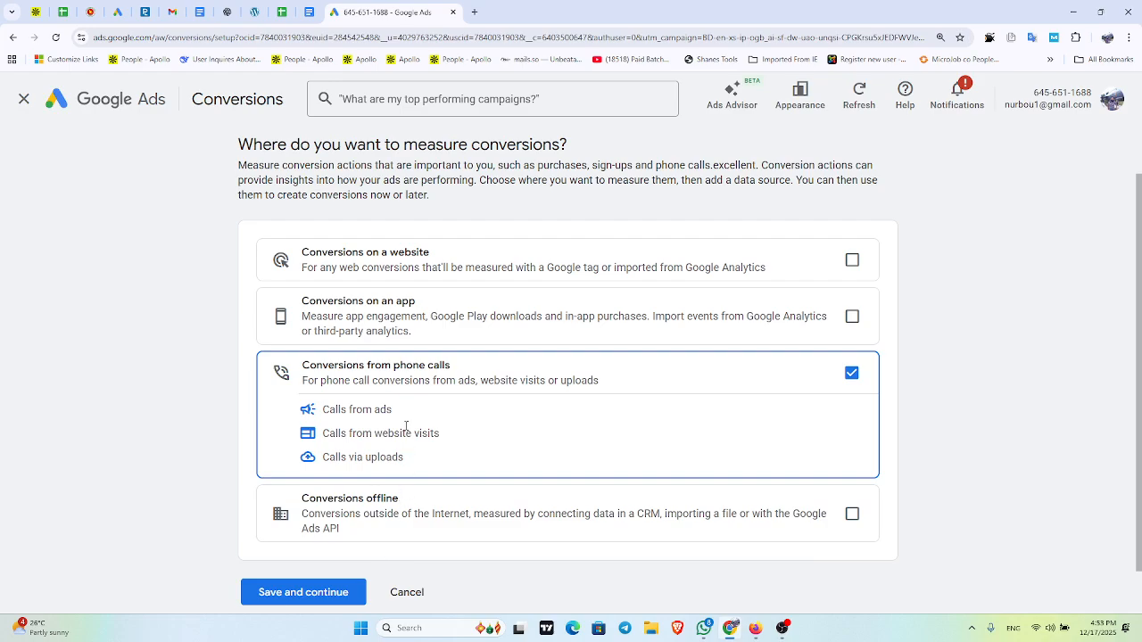
pyautogui.doubleClick(349, 268)
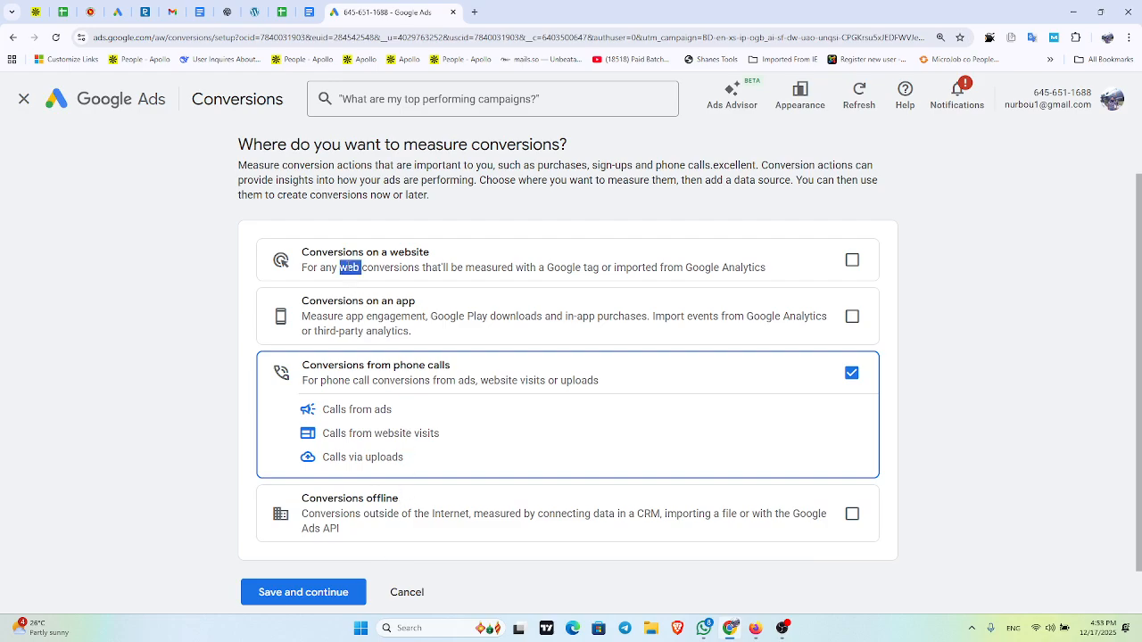
pyautogui.click(536, 266)
# - Select website, app and offline conversions alongside phone calls and try to save and continue
pyautogui.click(847, 259)
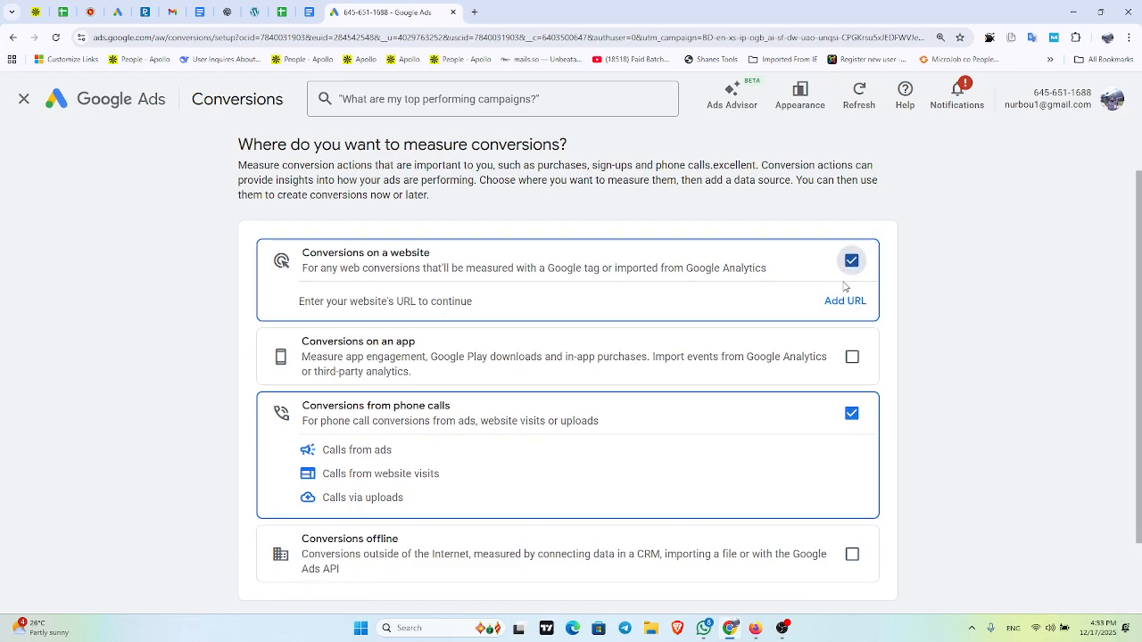
pyautogui.click(852, 357)
pyautogui.scroll(-2, 831, 386)
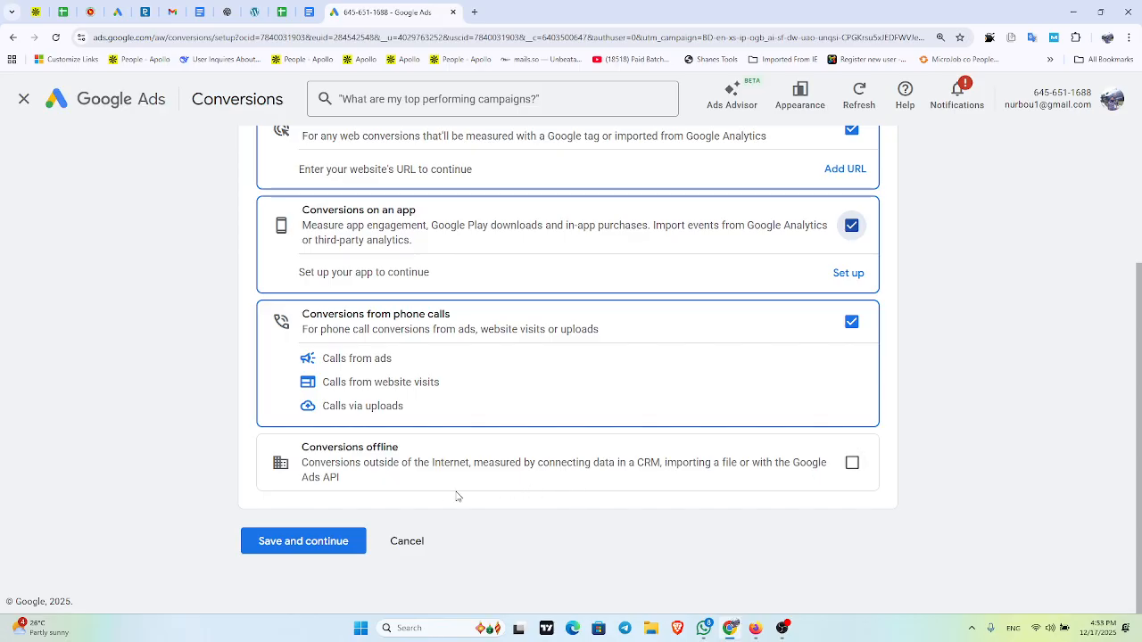
pyautogui.click(852, 462)
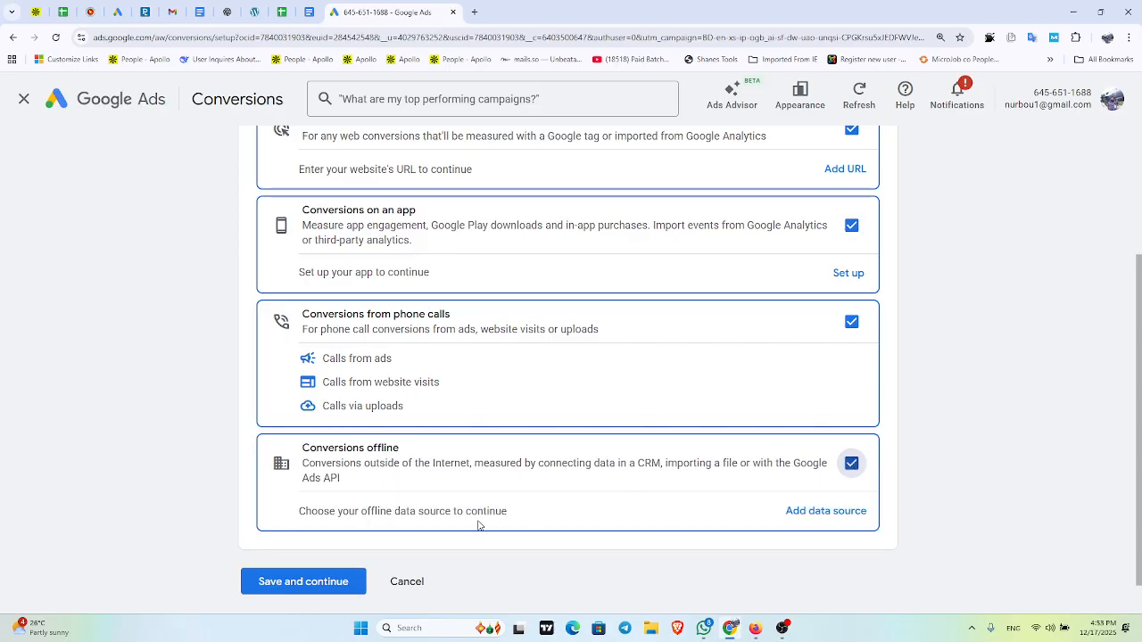
pyautogui.click(347, 581)
pyautogui.scroll(2, 478, 460)
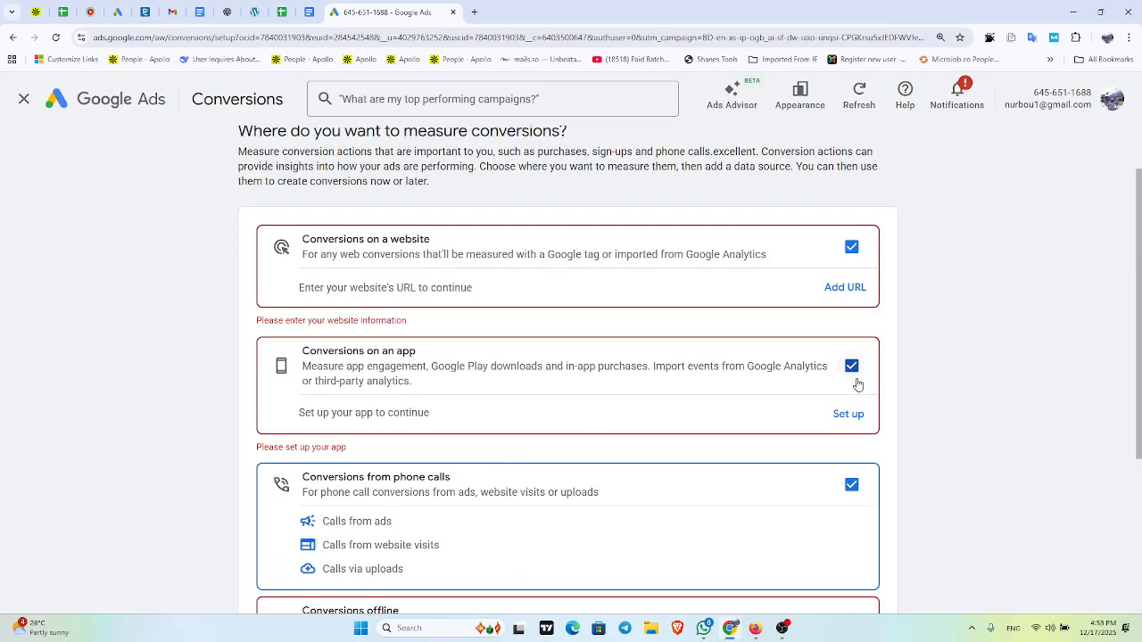
# - Copy the WordPress site's base address from its browser tab and scan it as the website for measuring conversions
pyautogui.click(852, 248)
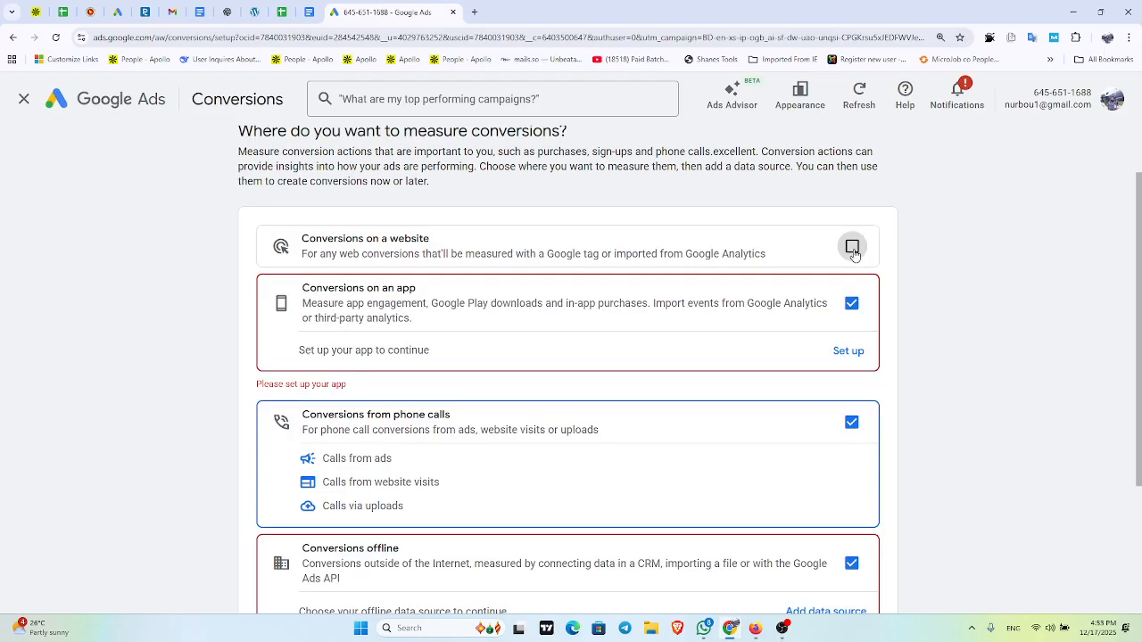
pyautogui.click(852, 248)
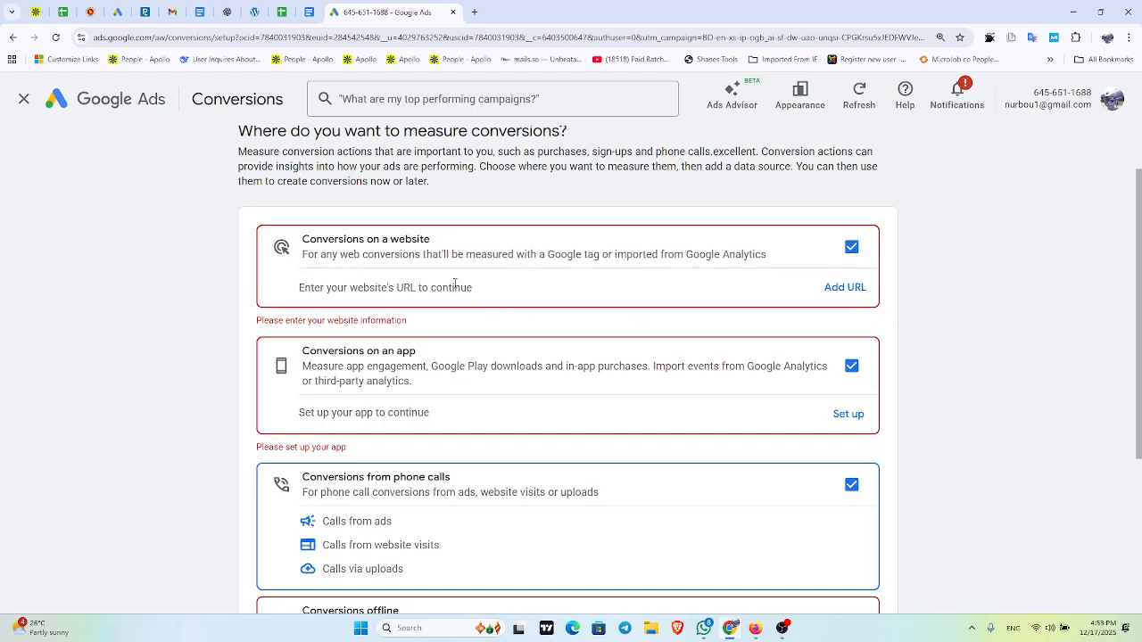
pyautogui.click(844, 288)
pyautogui.click(542, 250)
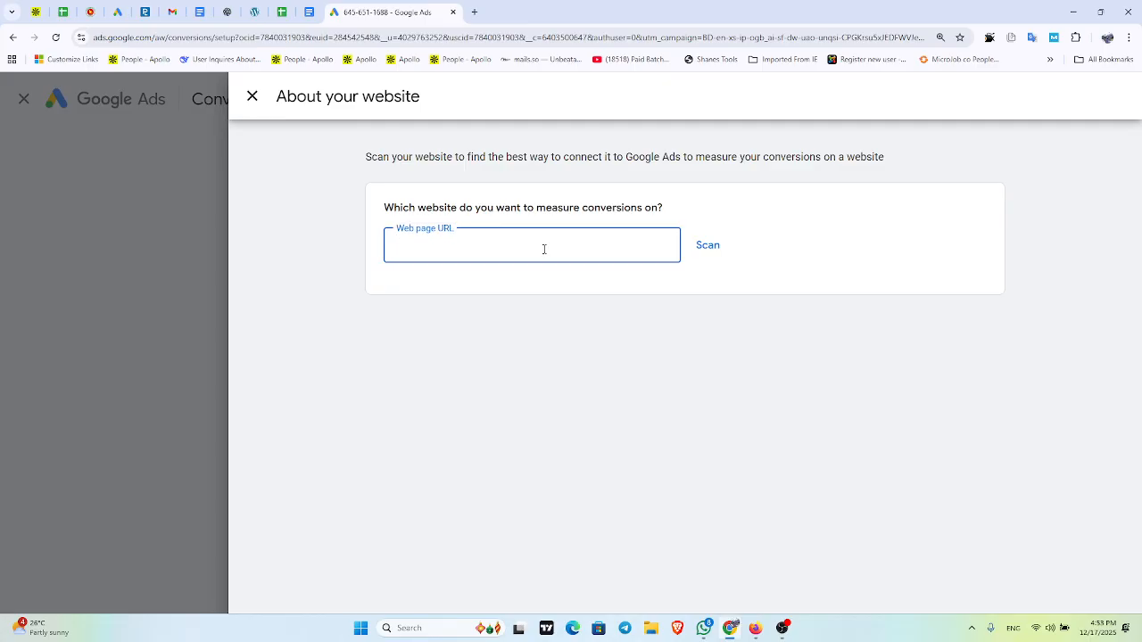
pyautogui.click(254, 11)
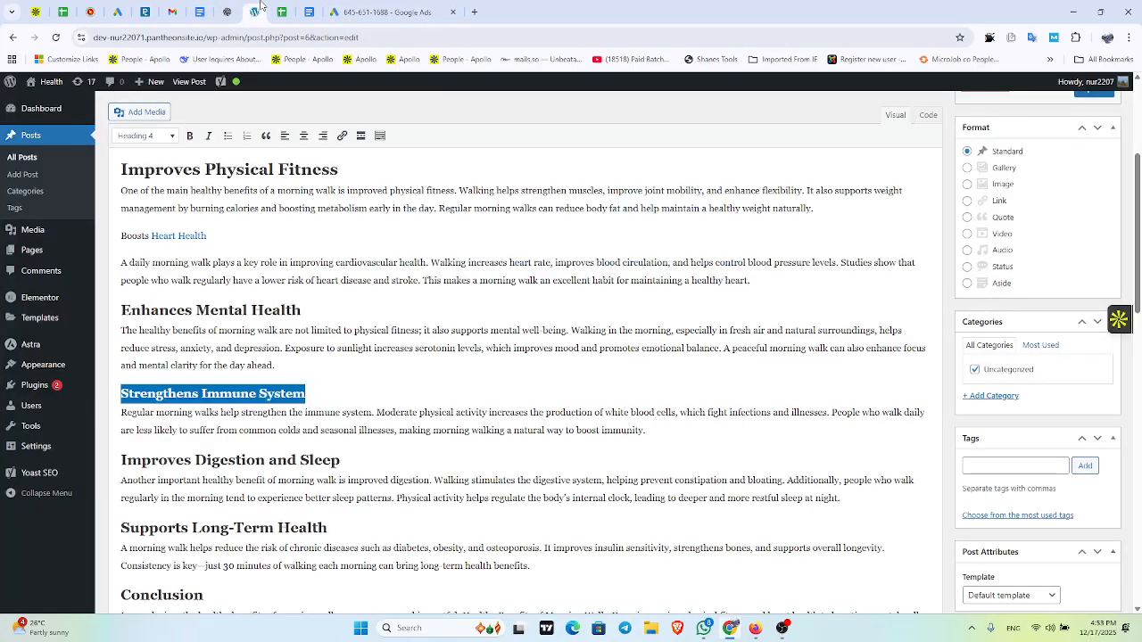
pyautogui.moveTo(211, 39); pyautogui.dragTo(91, 41)
pyautogui.hotkey('ctrl', 'c')
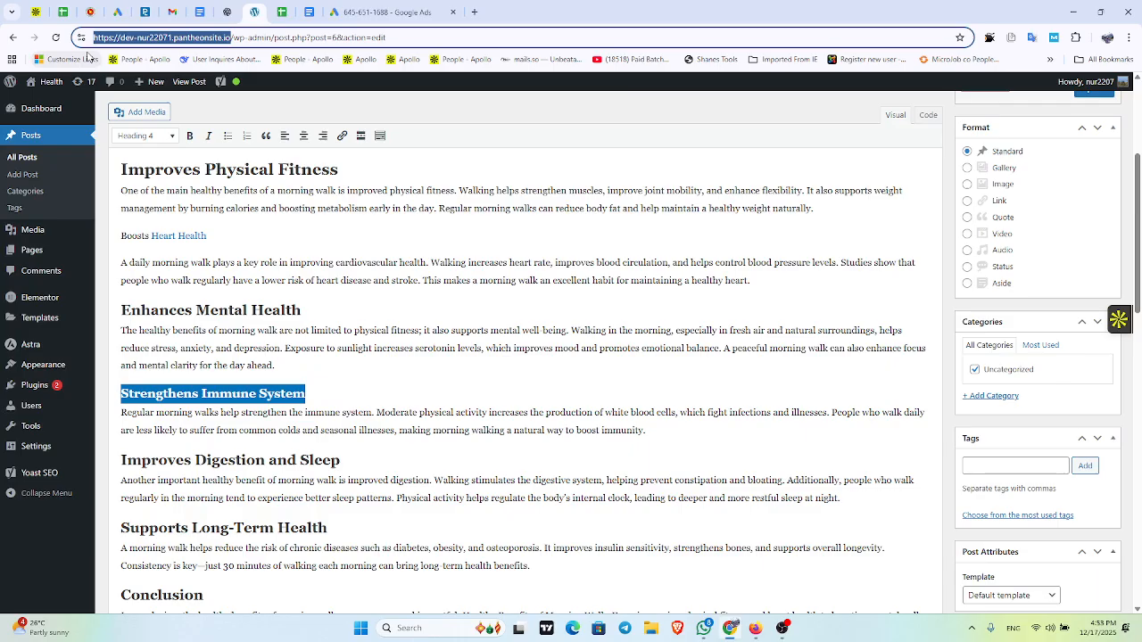
pyautogui.click(384, 12)
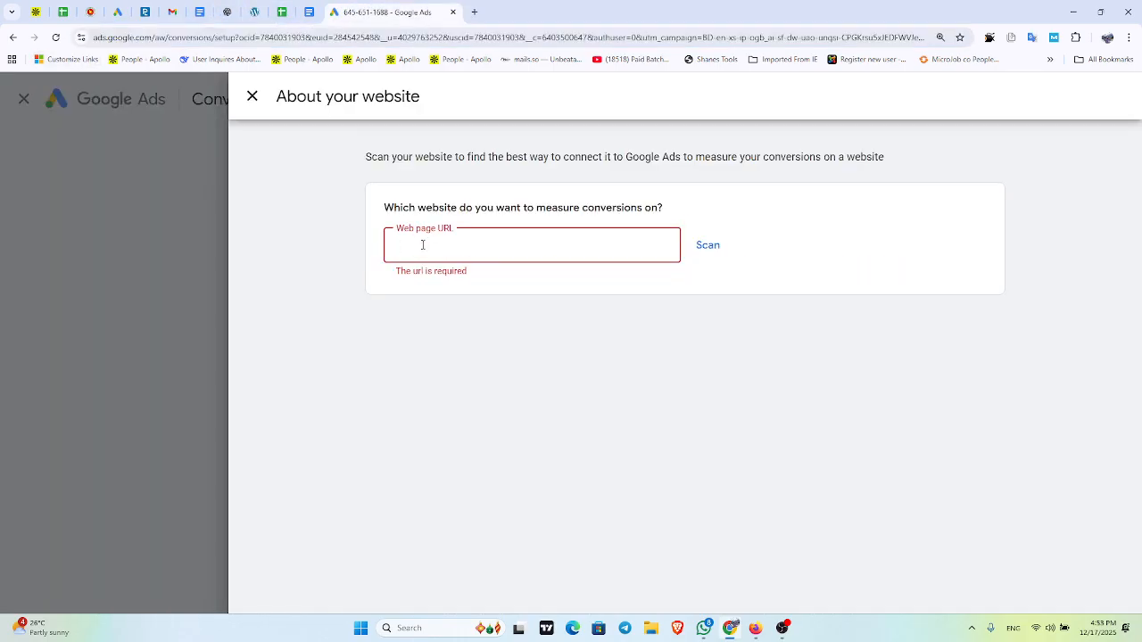
pyautogui.hotkey('ctrl', 'v')
pyautogui.click(708, 253)
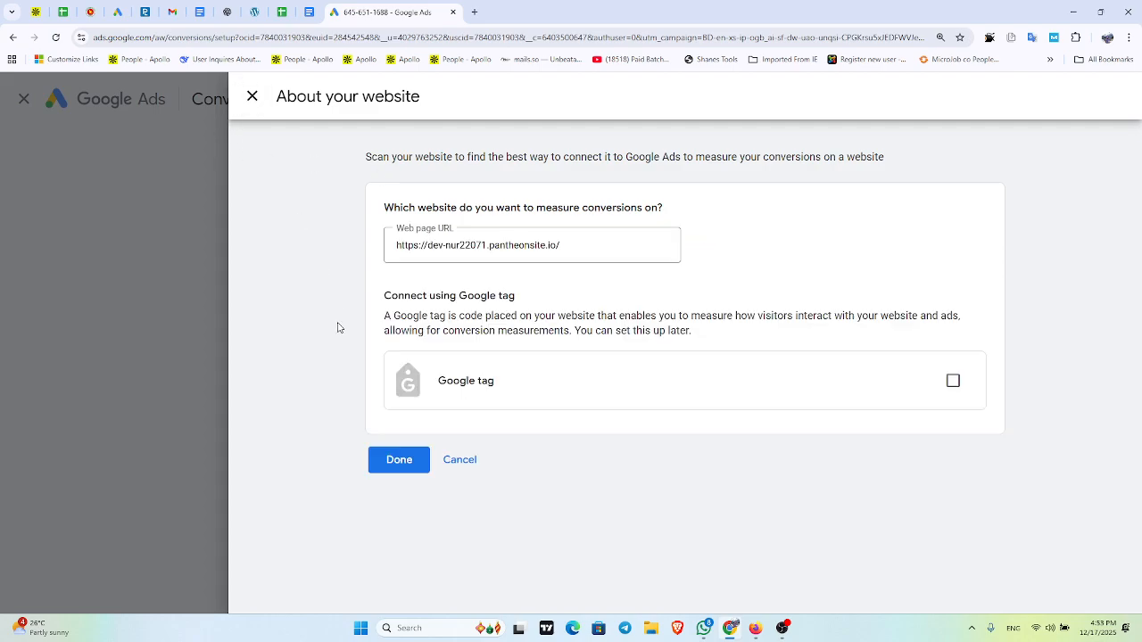
# - Try finishing the website setup, toggle its Google tag source, cancel the setup and deselect website conversions
pyautogui.click(402, 450)
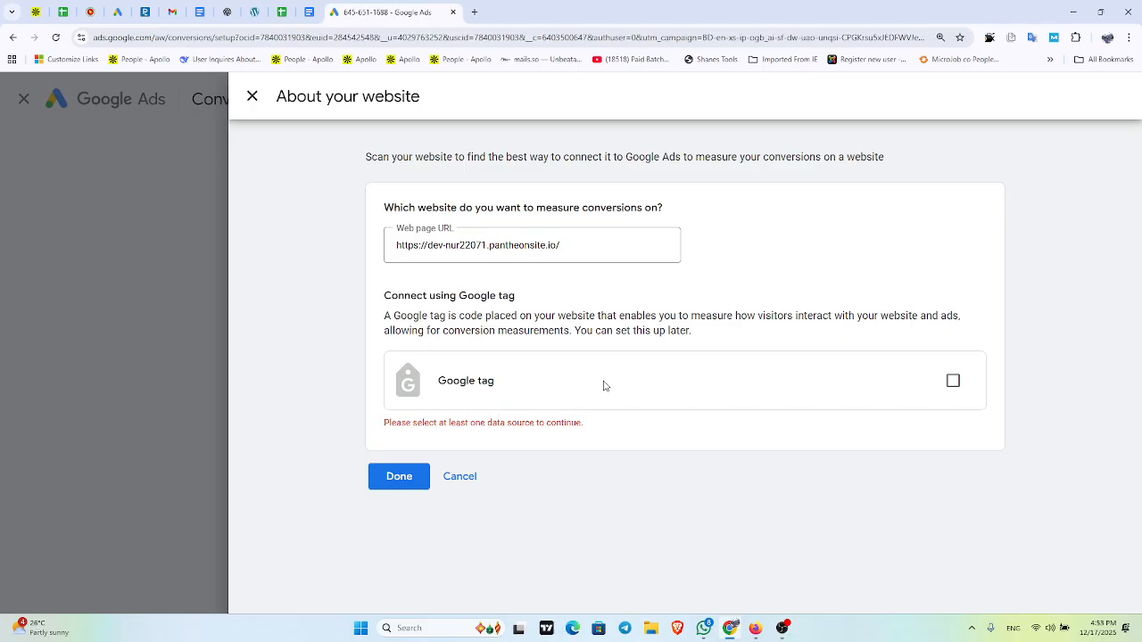
pyautogui.click(952, 381)
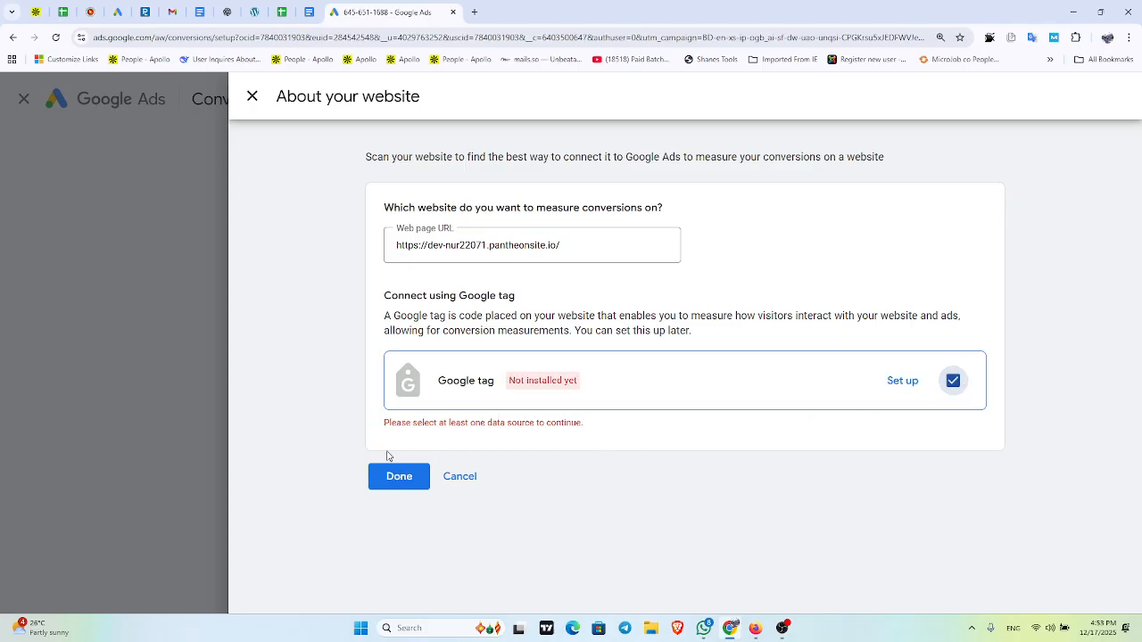
pyautogui.click(953, 381)
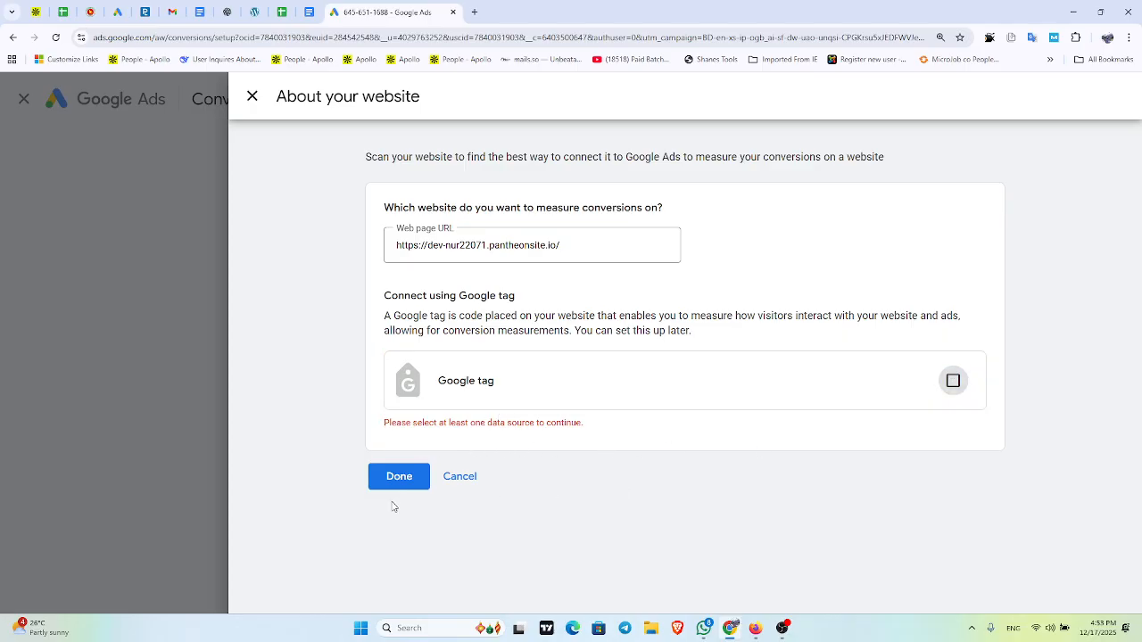
pyautogui.click(467, 476)
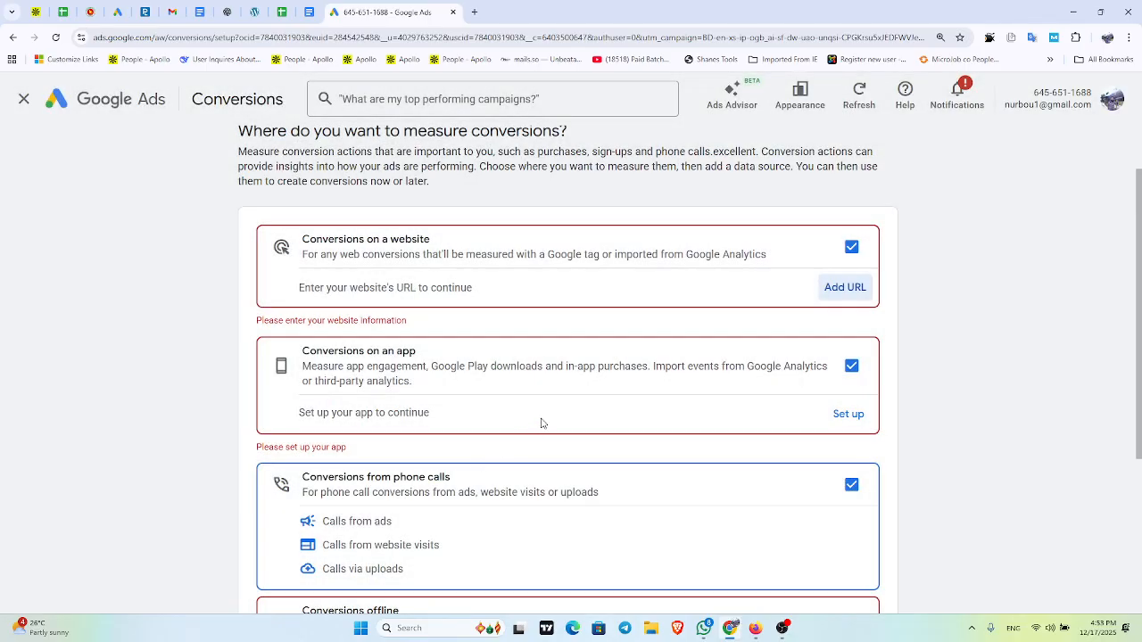
pyautogui.click(852, 251)
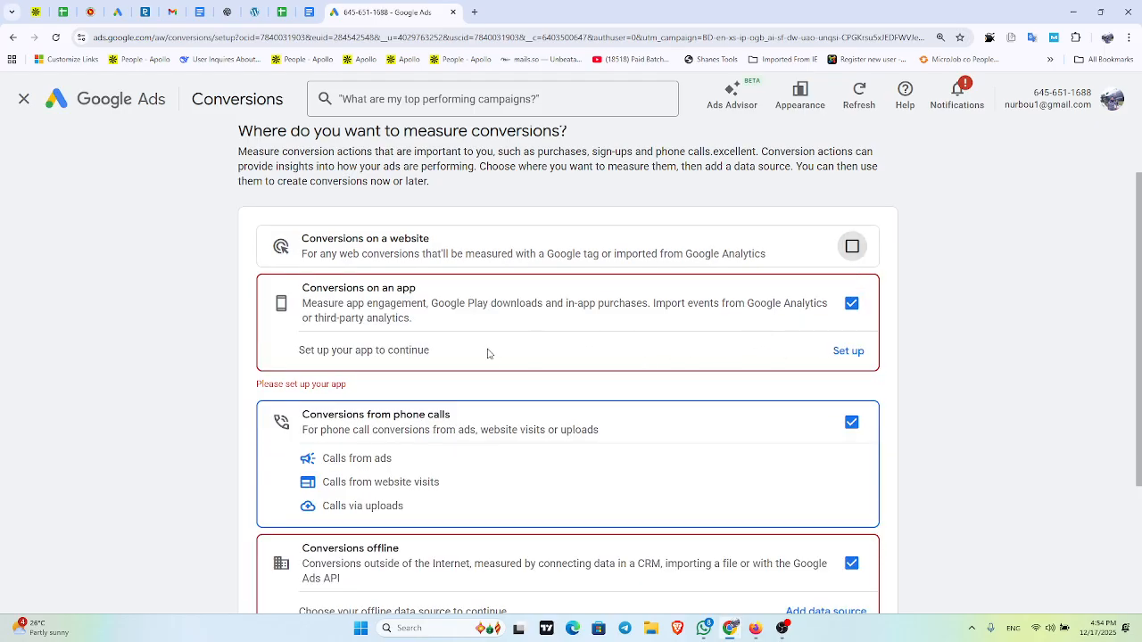
# - Open the app conversion setup, choose Google Play as the connection and leave the setup
pyautogui.click(842, 350)
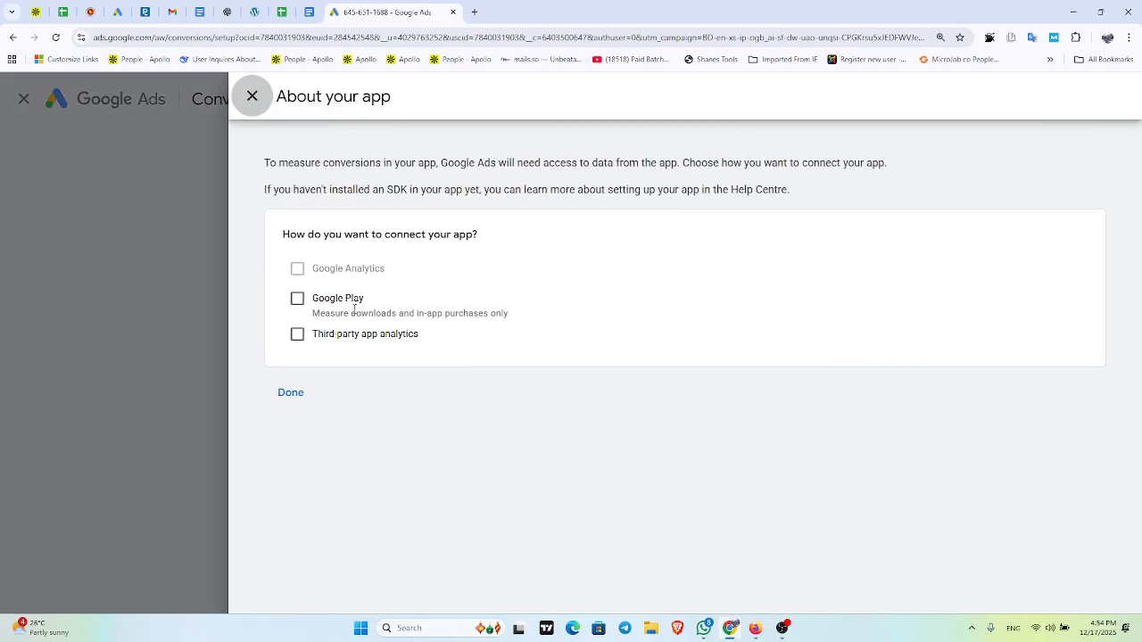
pyautogui.click(297, 298)
pyautogui.click(289, 471)
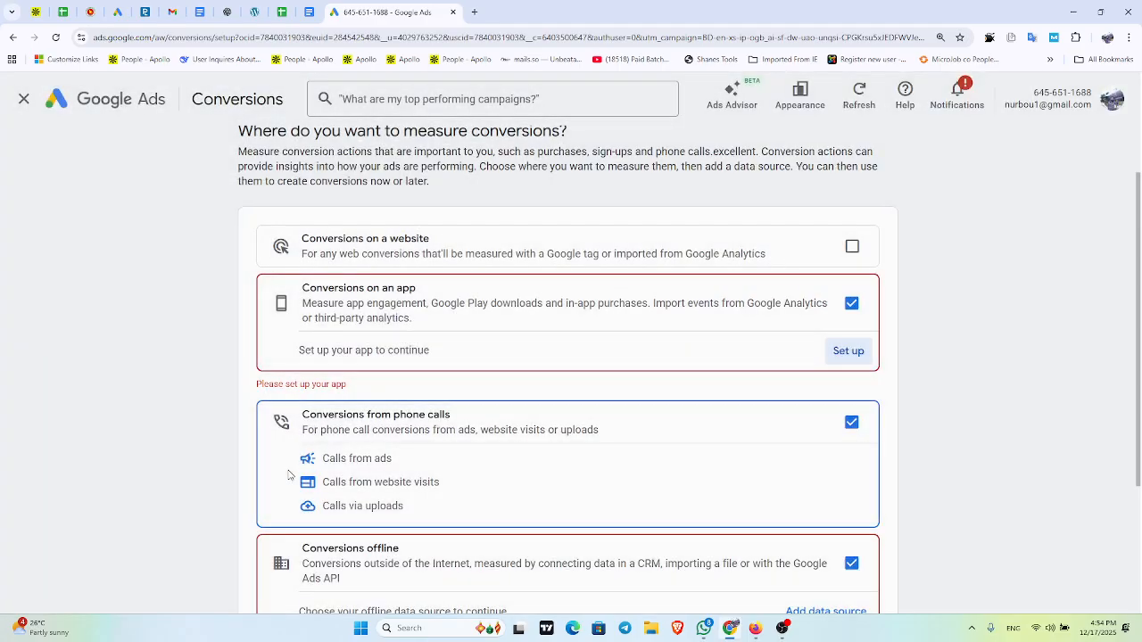
# - Deselect app and offline conversions, cancel the conversion setup and return to the summary's goal groups
pyautogui.scroll(-2, 540, 397)
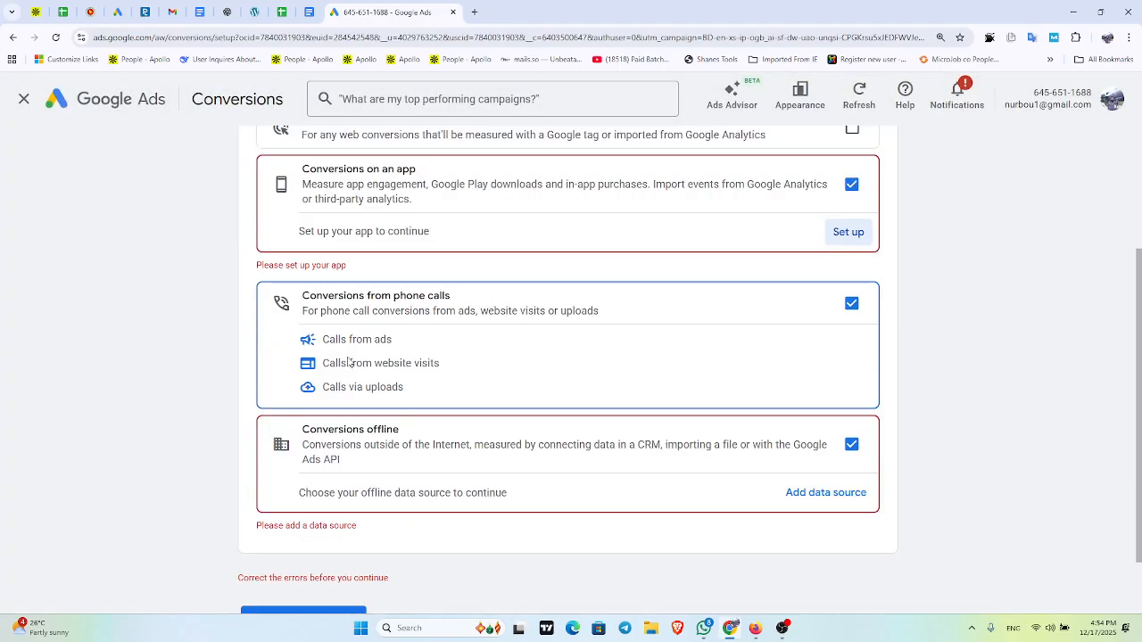
pyautogui.click(851, 184)
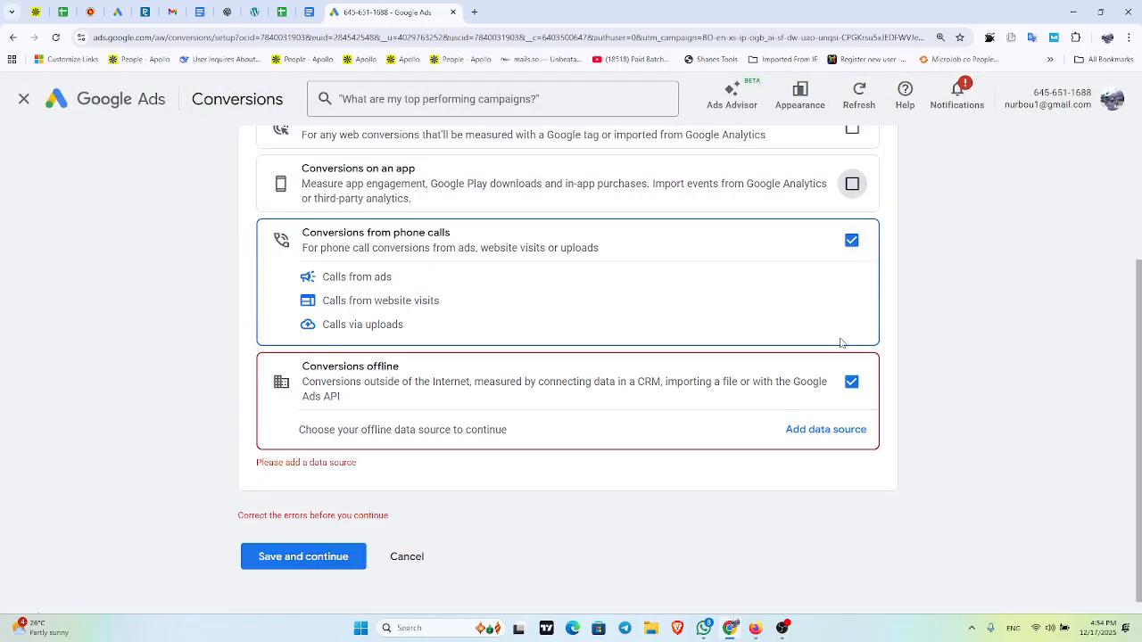
pyautogui.click(851, 381)
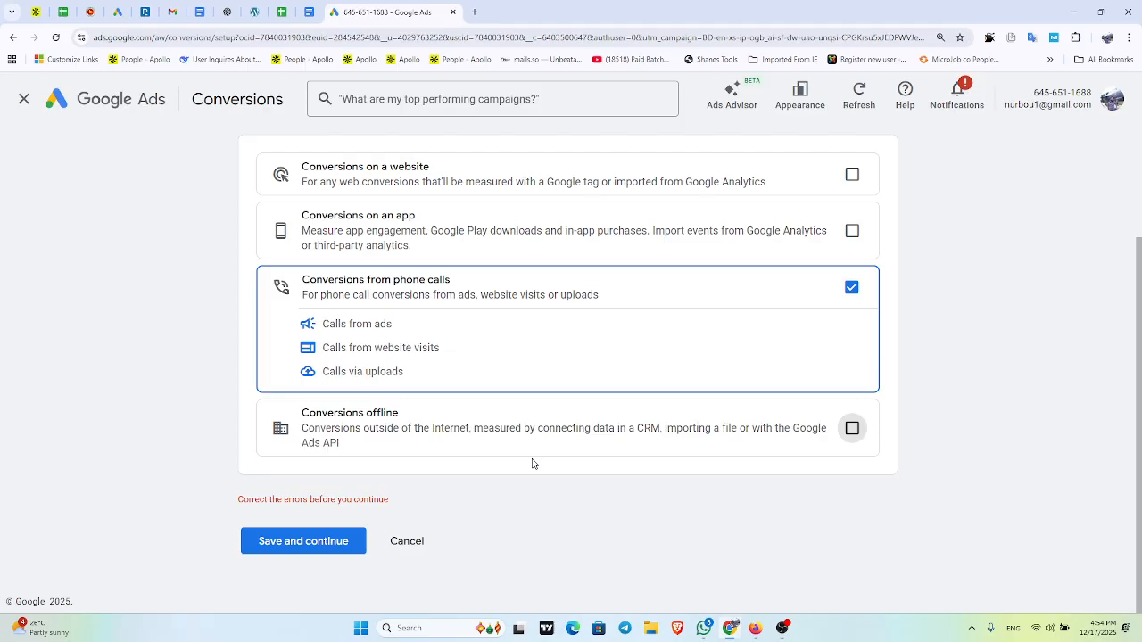
pyautogui.click(407, 540)
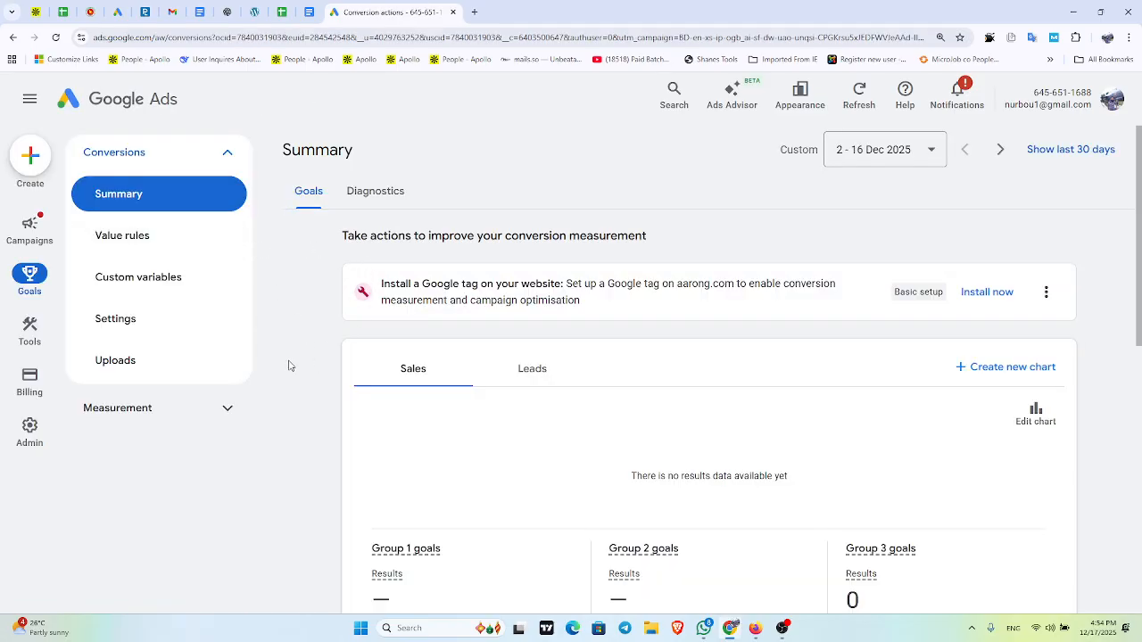
pyautogui.scroll(-3, 479, 436)
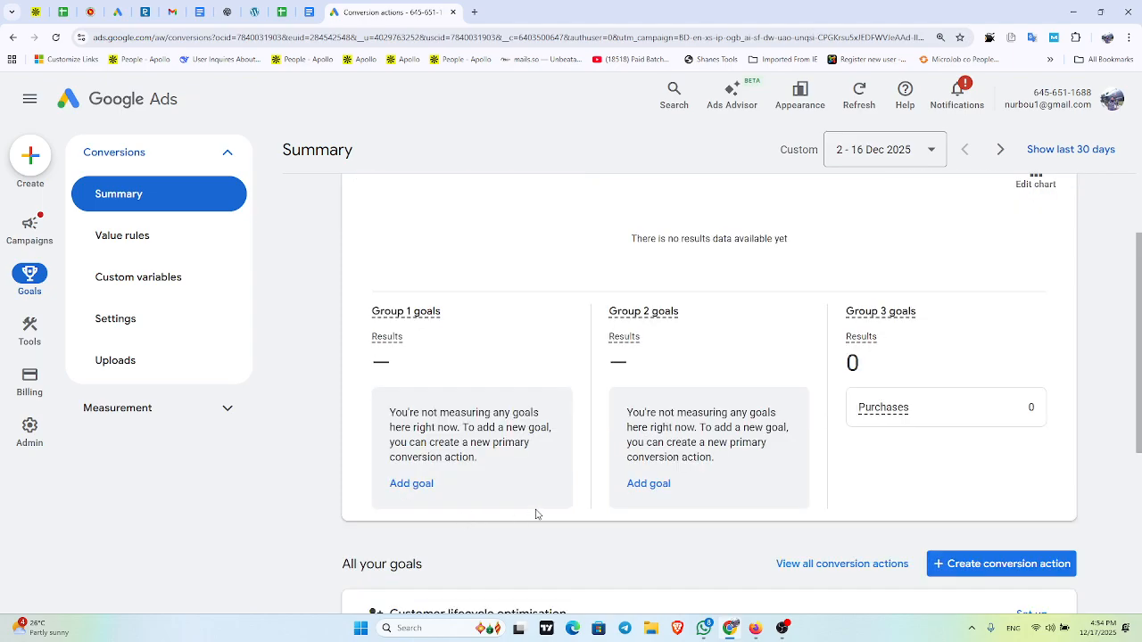
# - Start adding a Group 2 goal measured by conversions from phone calls and choose the Purchase category
pyautogui.click(651, 490)
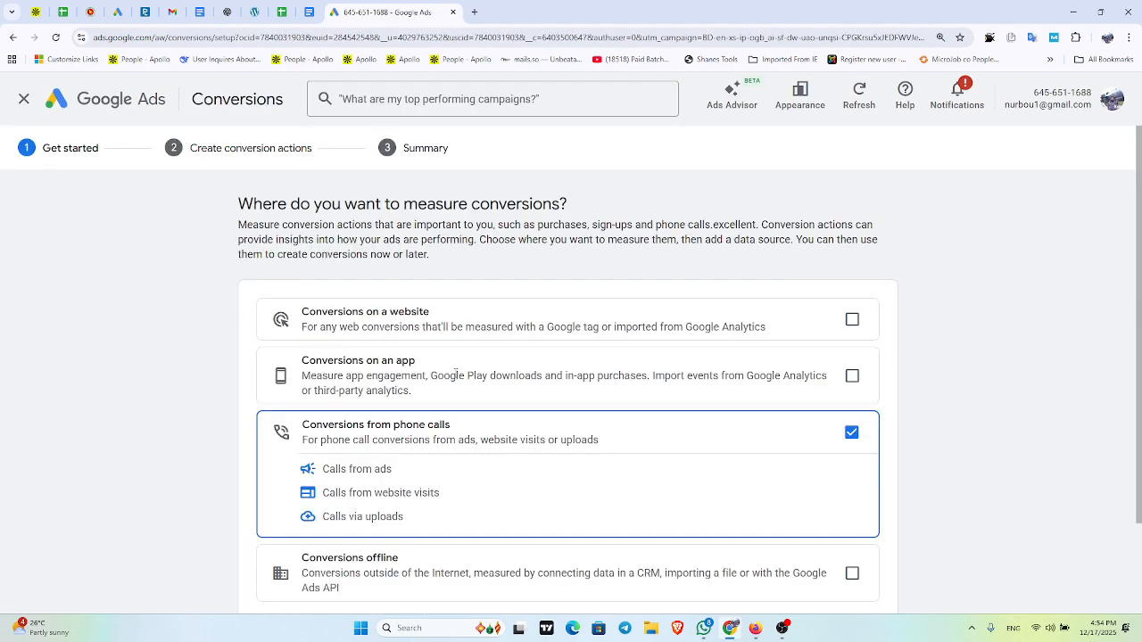
pyautogui.scroll(-2, 419, 327)
pyautogui.scroll(2, 393, 344)
pyautogui.scroll(-2, 393, 345)
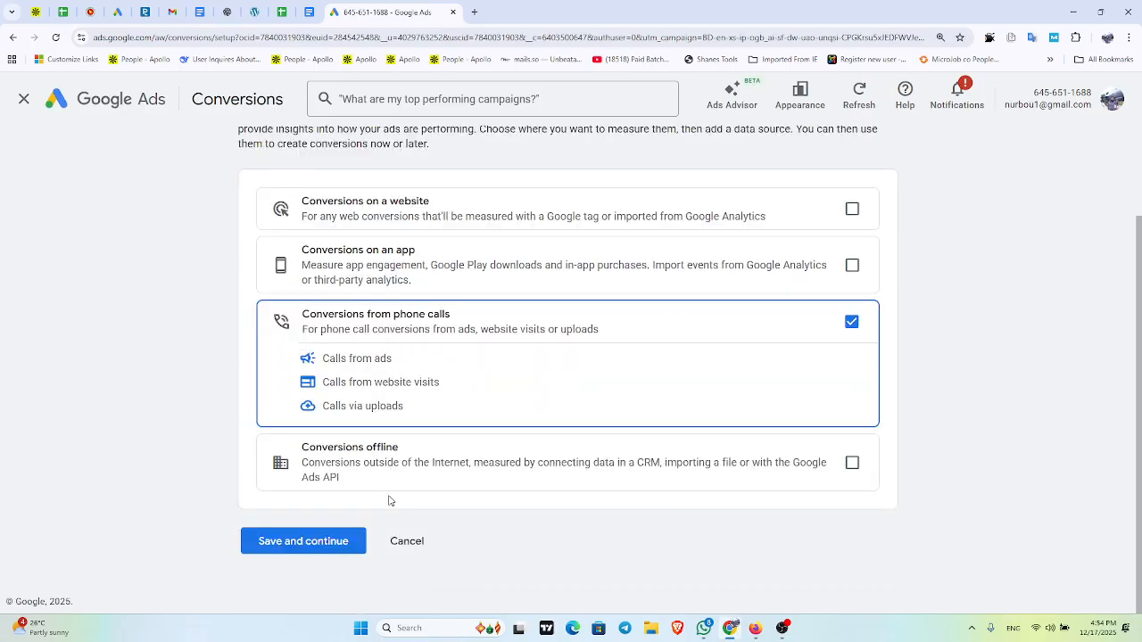
pyautogui.click(331, 540)
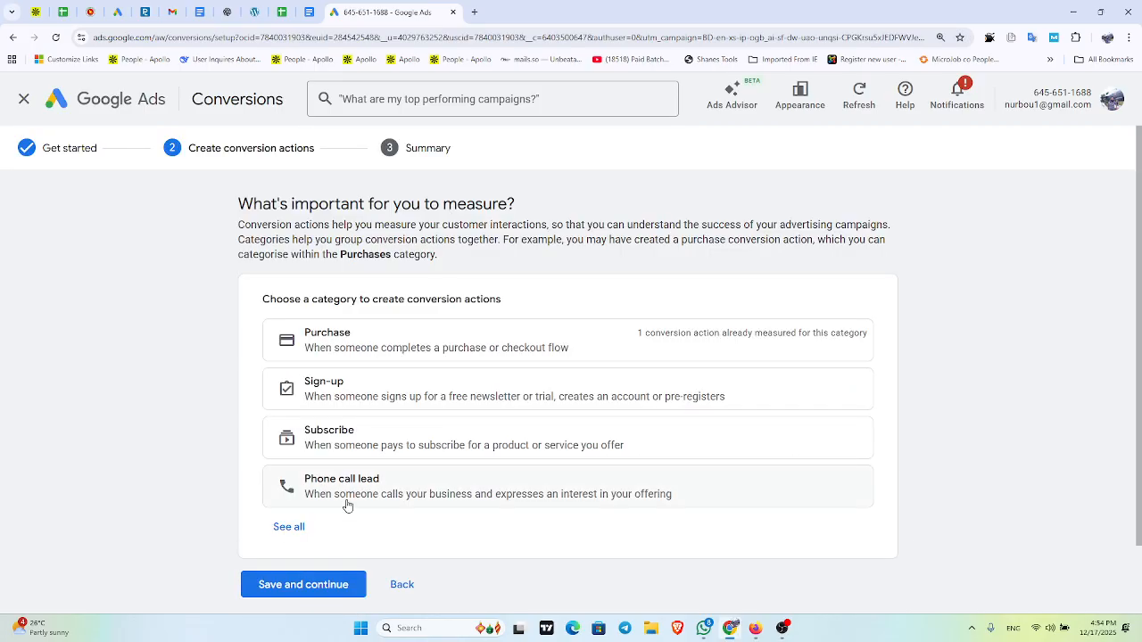
pyautogui.click(347, 360)
# - Add a calls from website visits action, select the event for calls to a number shown on the website, and leave the setup
pyautogui.click(532, 361)
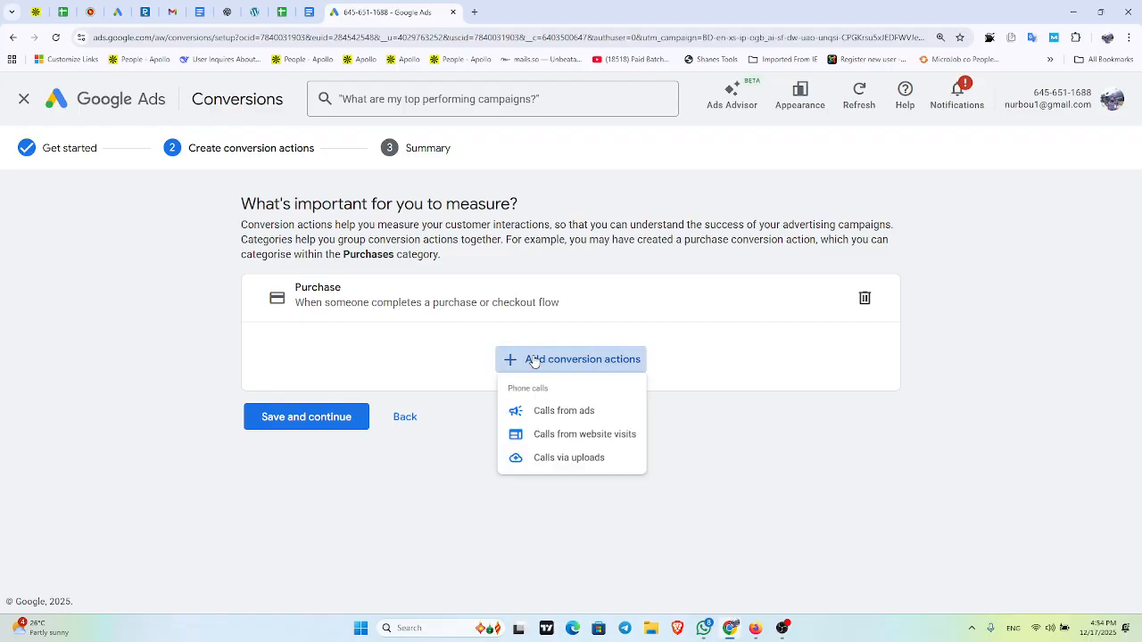
pyautogui.click(526, 441)
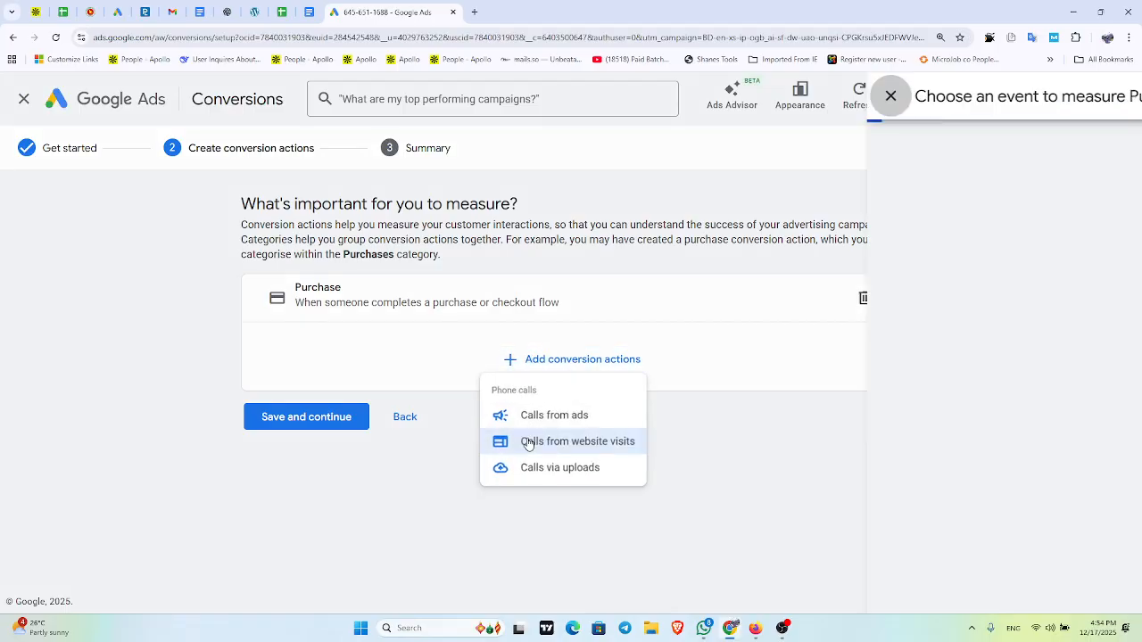
pyautogui.click(457, 325)
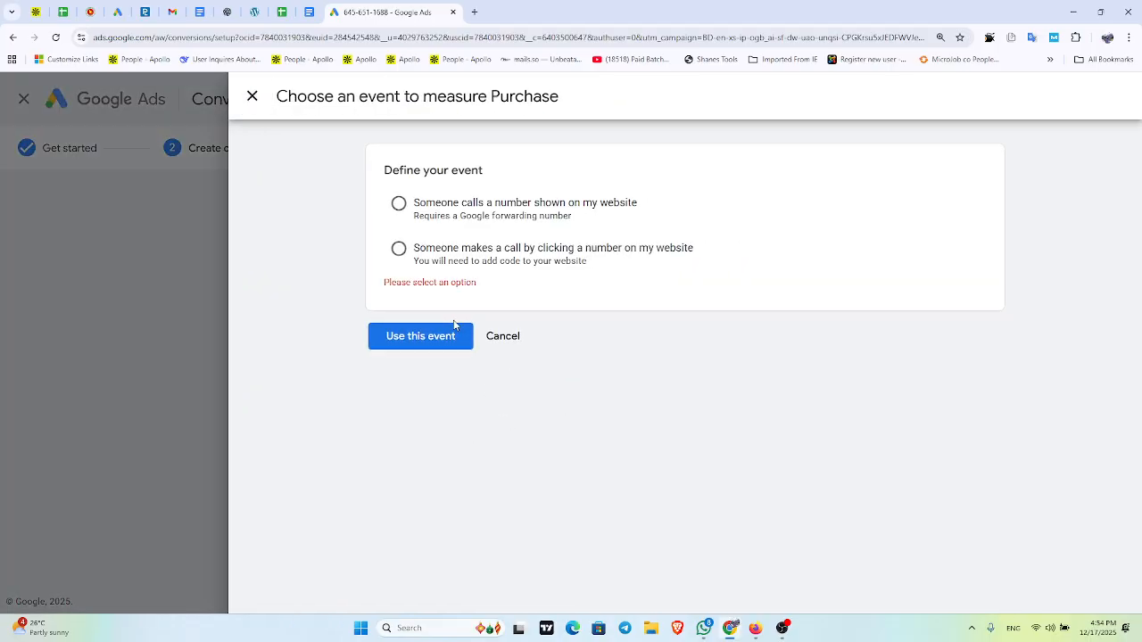
pyautogui.click(443, 223)
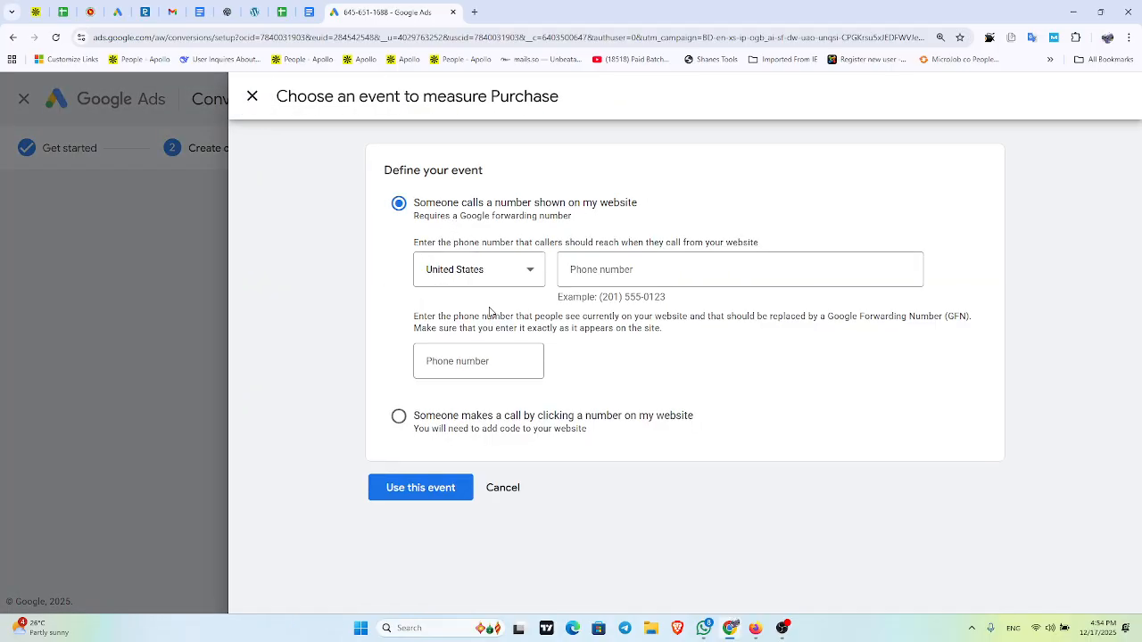
pyautogui.click(252, 96)
pyautogui.click(24, 99)
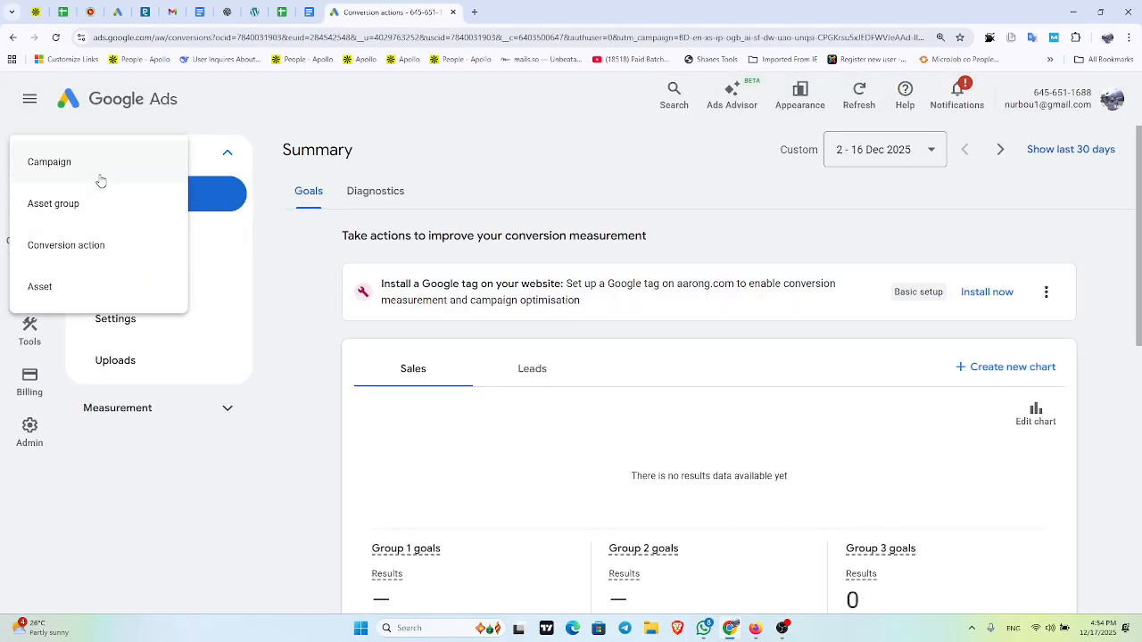
# - Start a new Sales campaign, review its Purchases goal's conversion action details and follow the edit link to the Conversions page
pyautogui.click(98, 174)
pyautogui.click(237, 294)
pyautogui.scroll(-1, 725, 465)
pyautogui.scroll(-2, 725, 464)
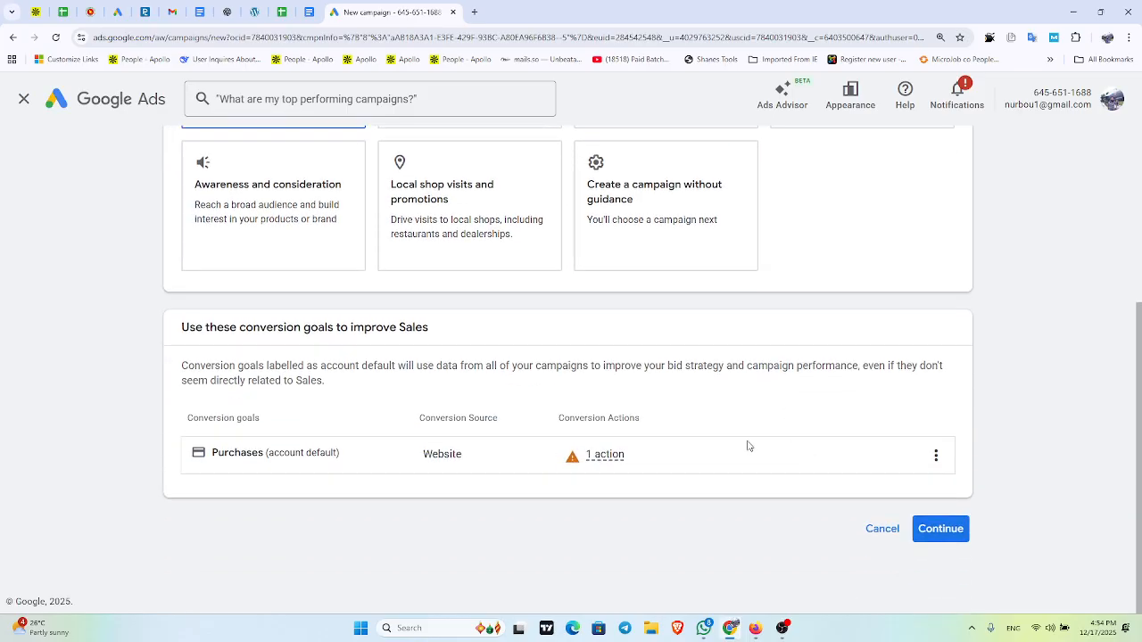
pyautogui.click(936, 456)
pyautogui.moveTo(594, 458)
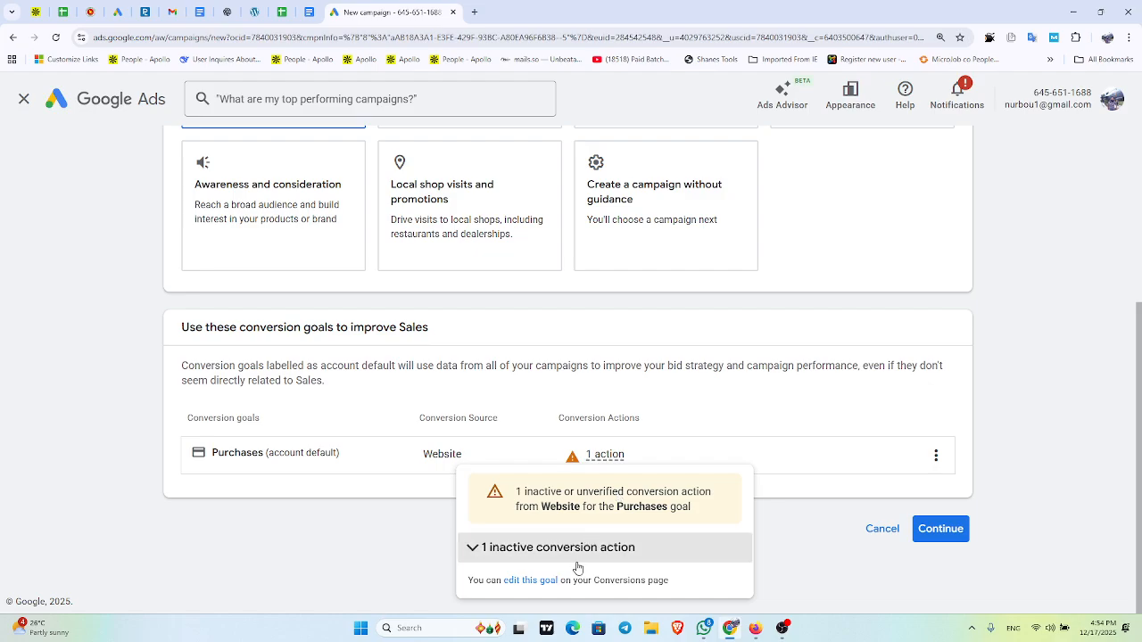
pyautogui.click(528, 581)
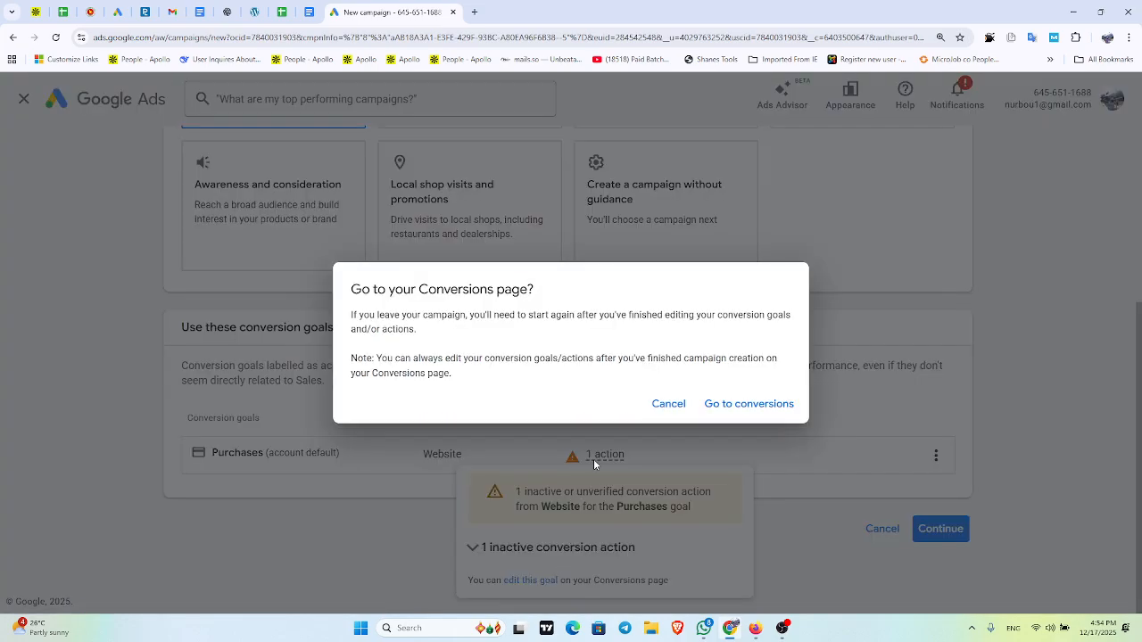
pyautogui.click(750, 409)
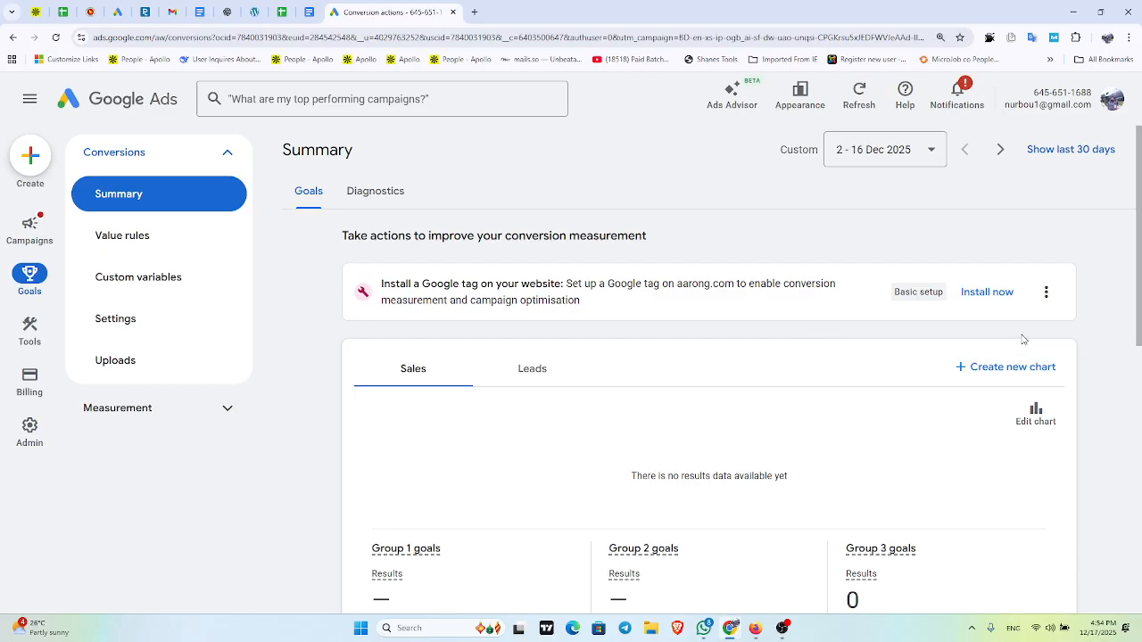
# - Open the settings of the Purchase goal from the goals list and look at its account default section
pyautogui.click(1043, 292)
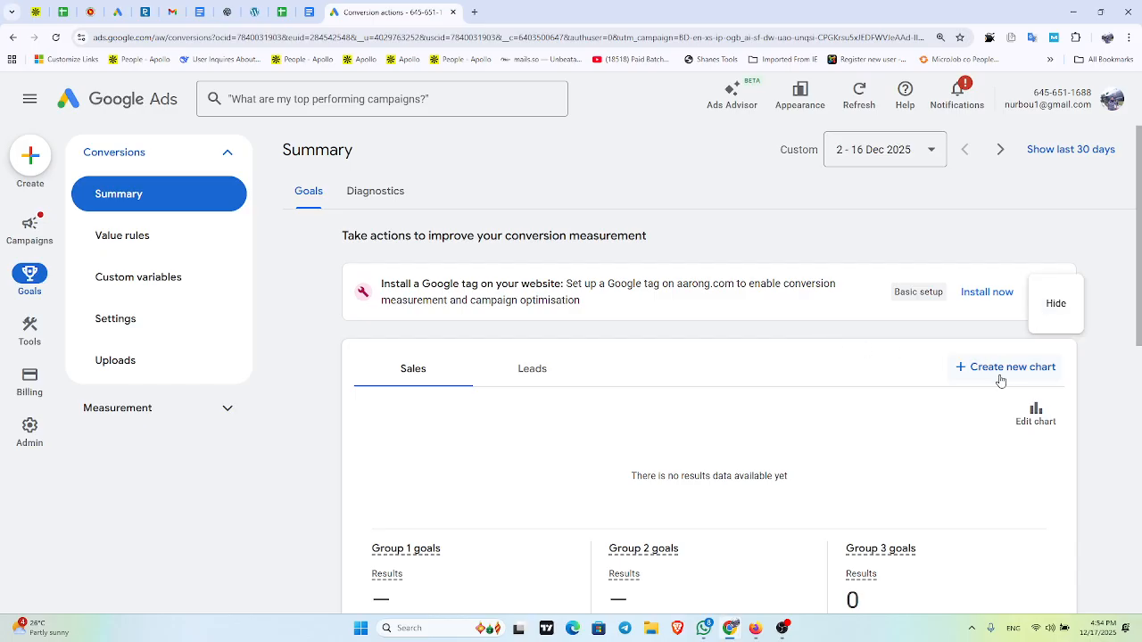
pyautogui.scroll(-2, 999, 377)
pyautogui.scroll(-5, 996, 381)
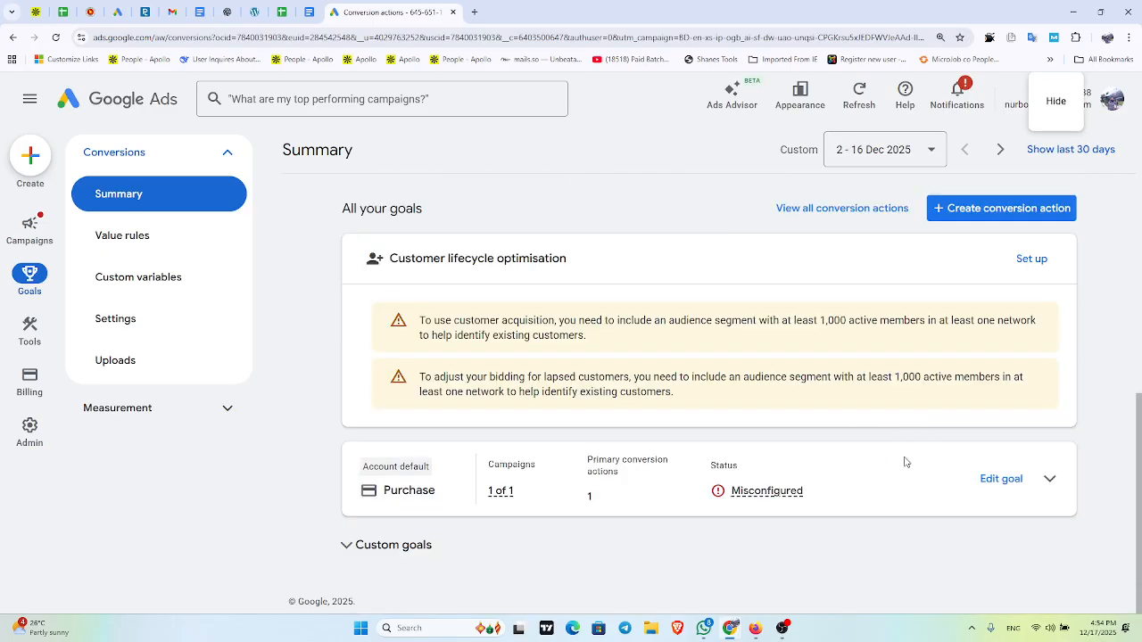
pyautogui.click(1012, 480)
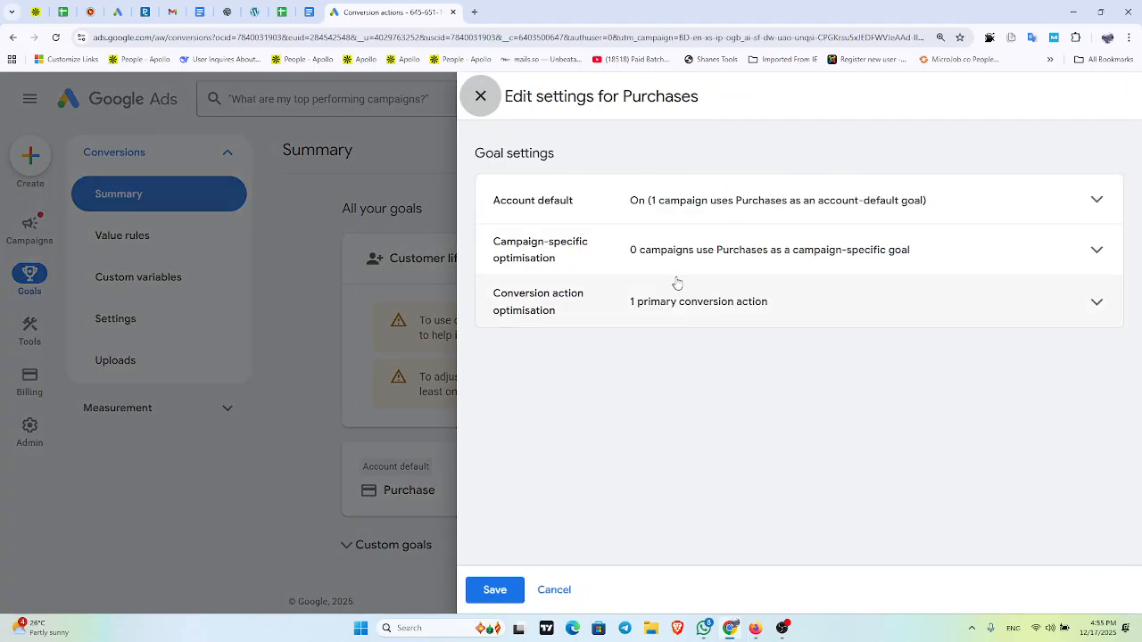
pyautogui.click(642, 202)
pyautogui.click(643, 202)
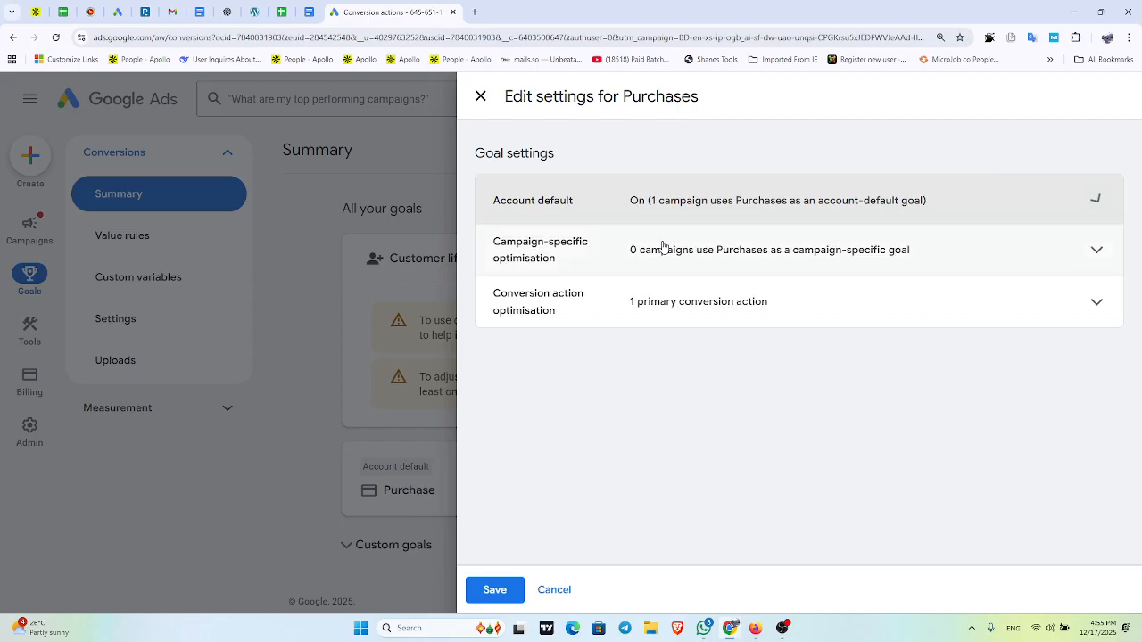
# - Expand the Purchases goal's campaign-specific optimisation, open the campaign selection and cancel it
pyautogui.click(663, 259)
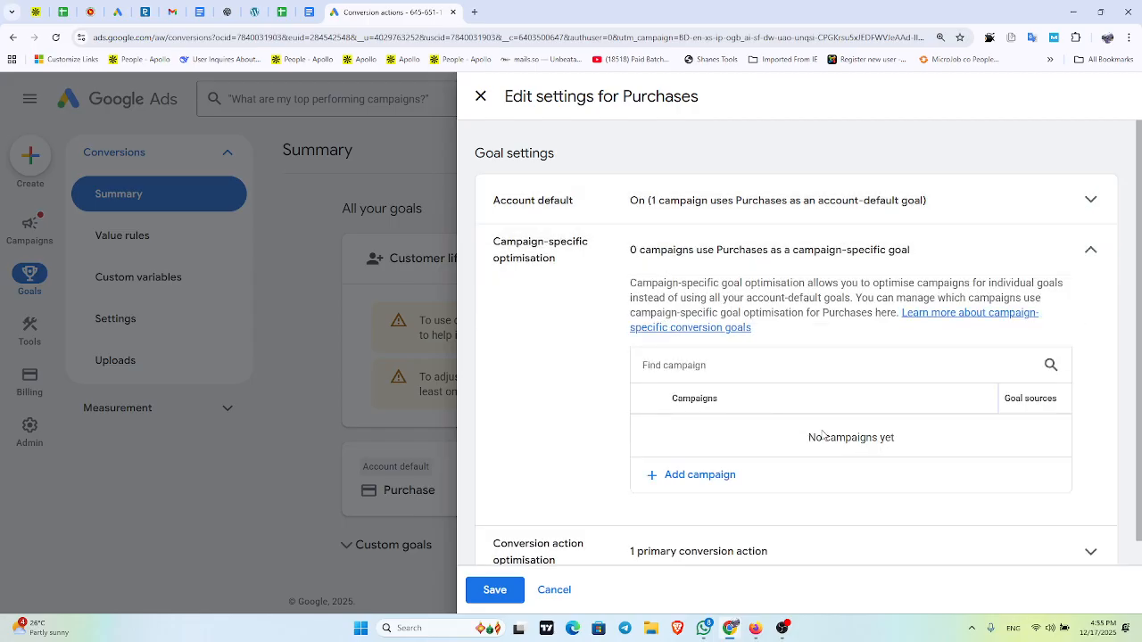
pyautogui.click(693, 474)
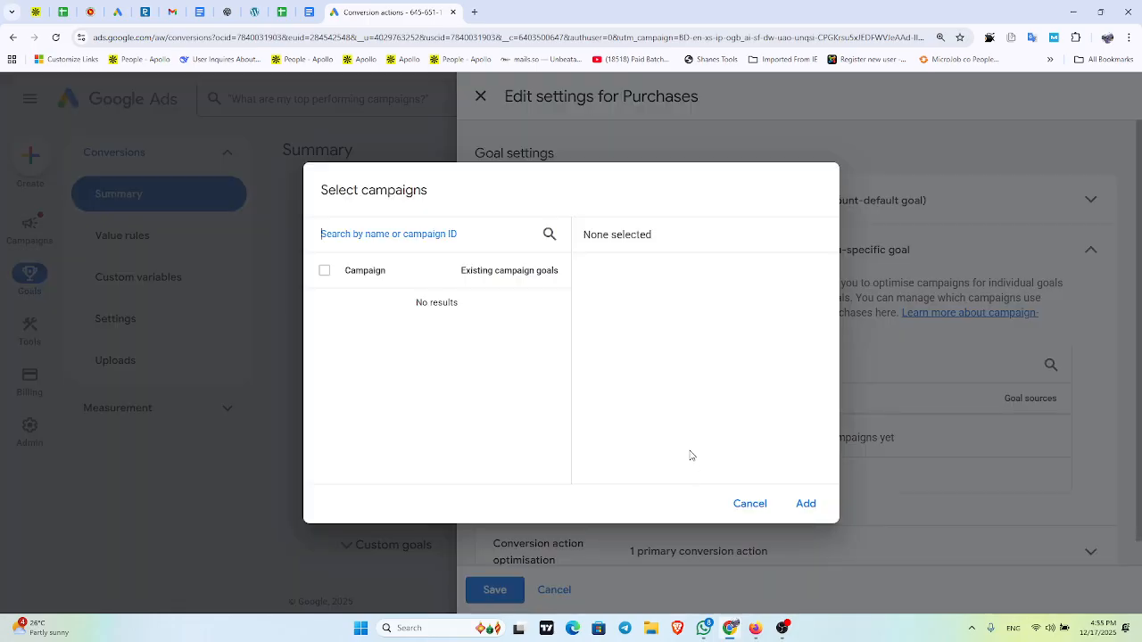
pyautogui.click(742, 511)
pyautogui.scroll(-1, 701, 485)
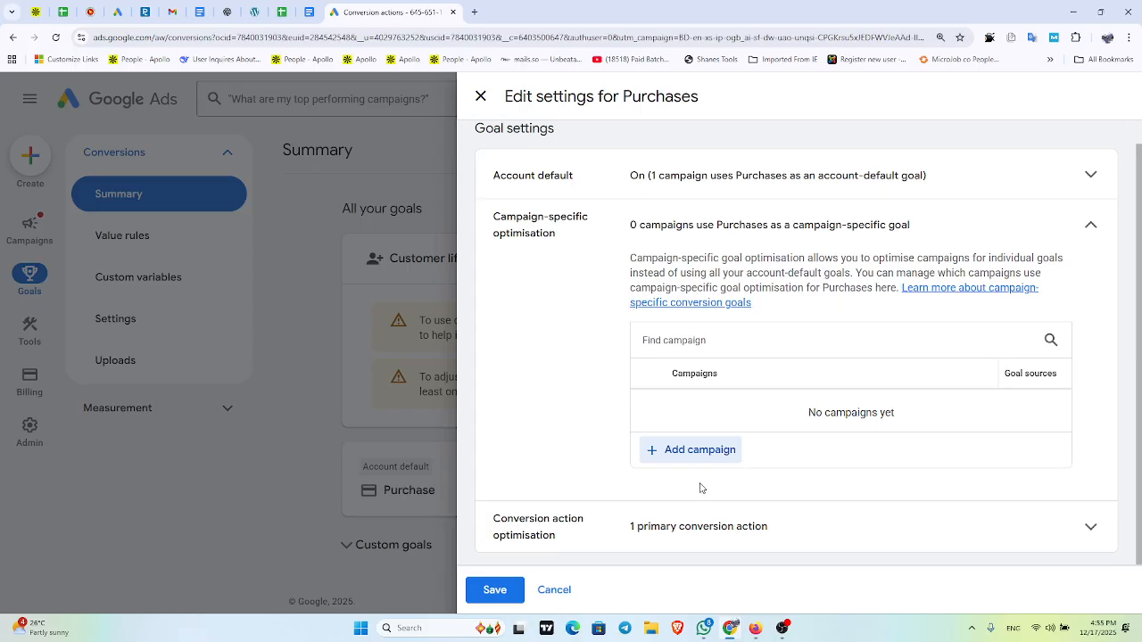
# - Examine the action optimisation choices for the Purchase conversion action and close the goal settings without saving
pyautogui.click(664, 526)
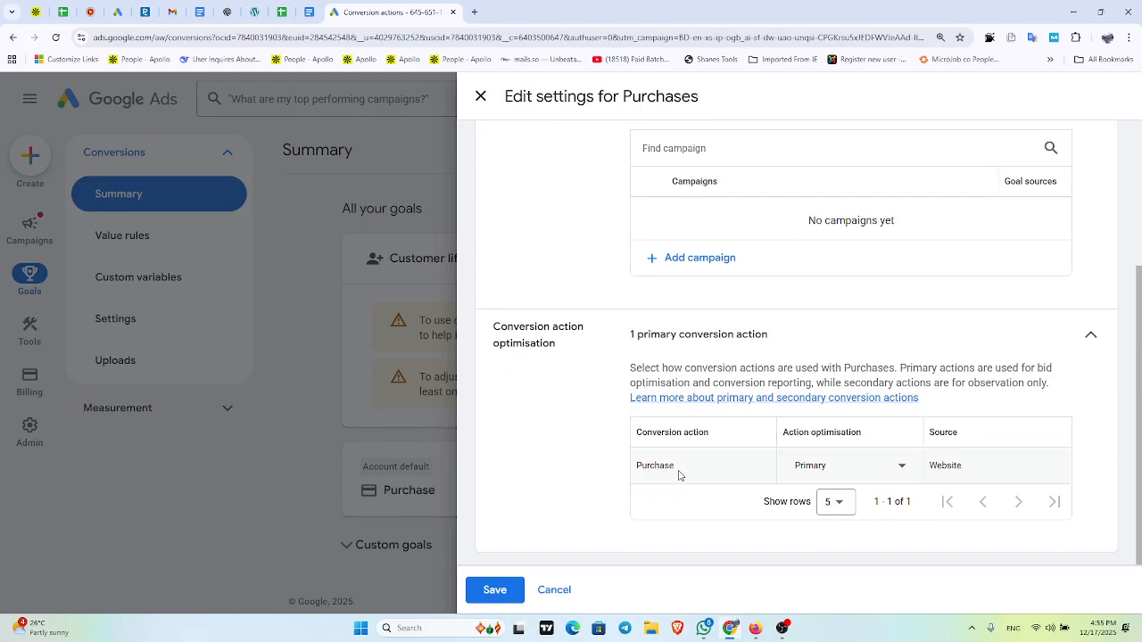
pyautogui.click(884, 462)
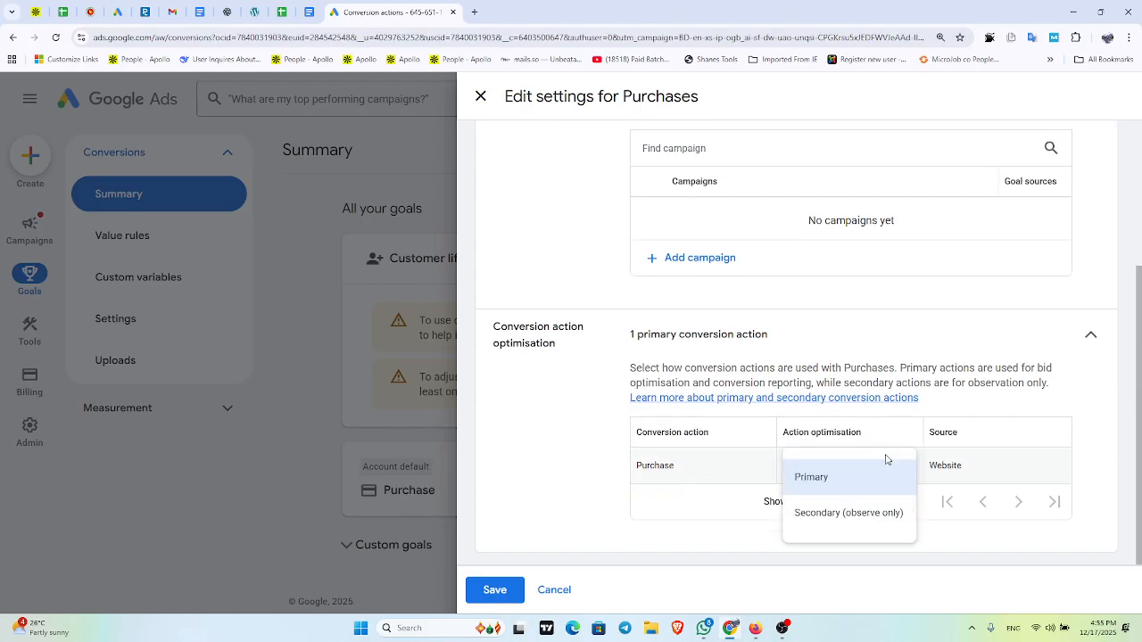
pyautogui.click(979, 455)
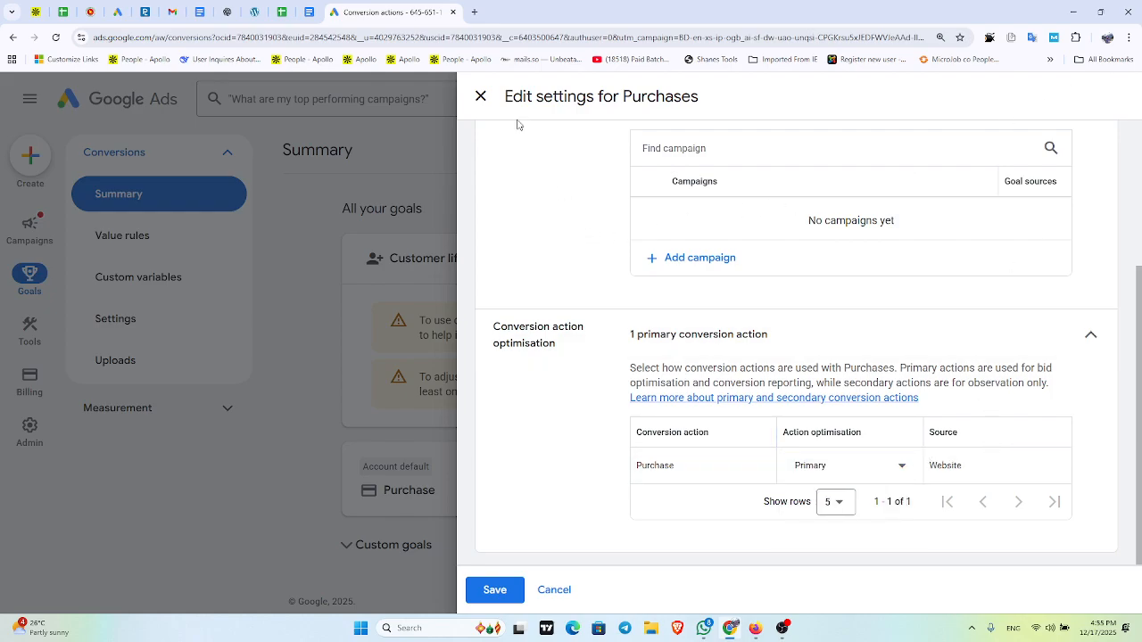
pyautogui.click(480, 96)
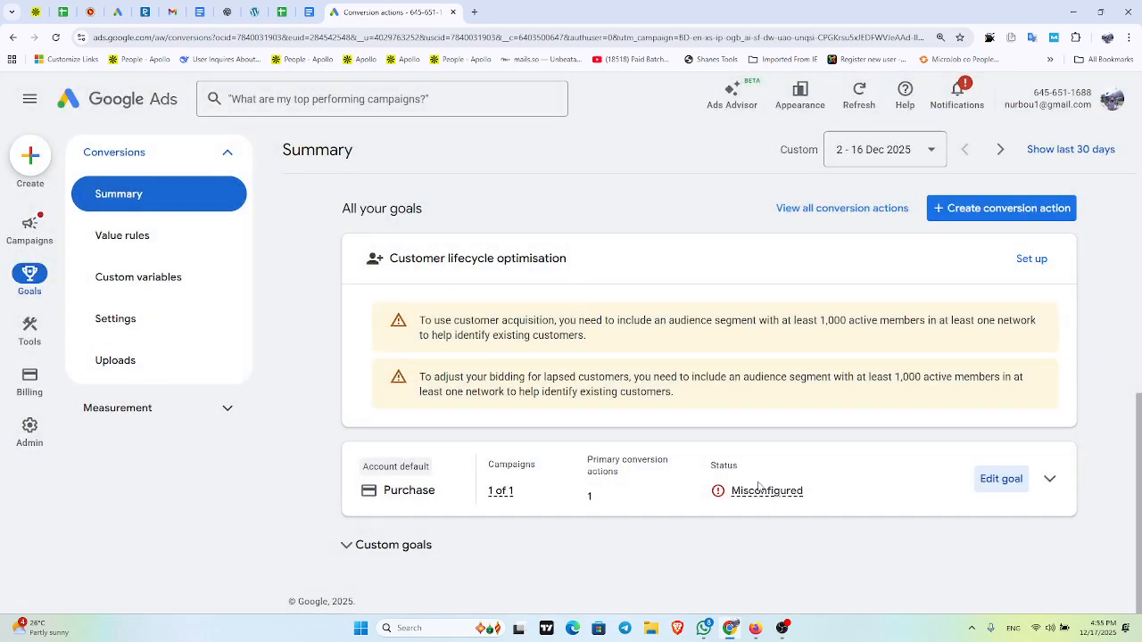
# - Expand the Purchase goal to check its conversion action's status, reopen and close the goal settings, and collapse the goal
pyautogui.click(1048, 479)
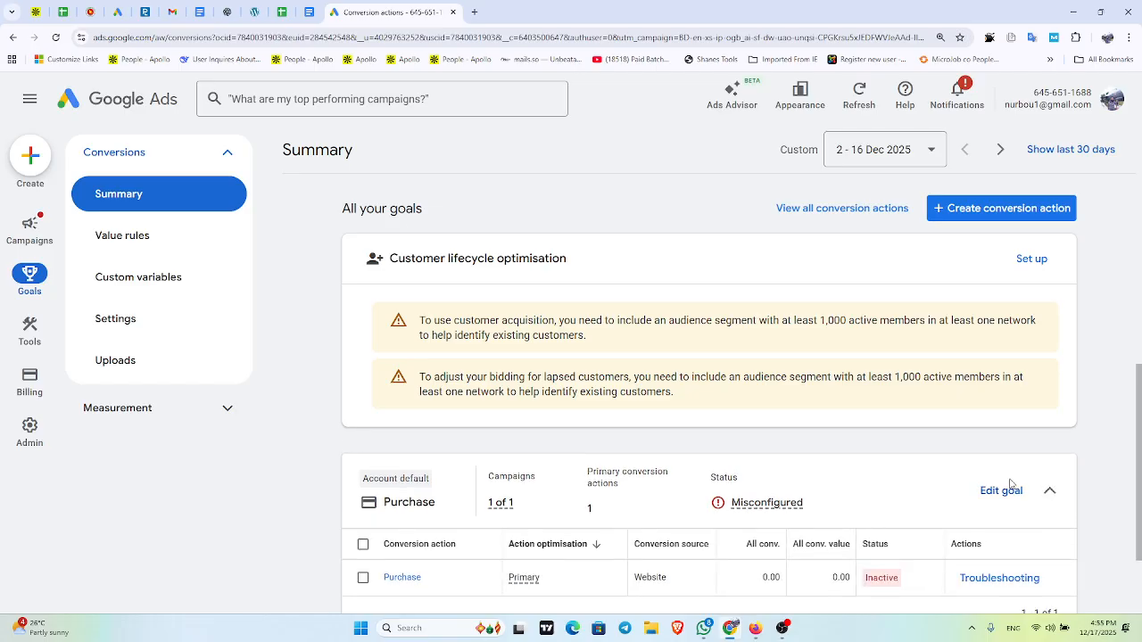
pyautogui.scroll(-3, 927, 449)
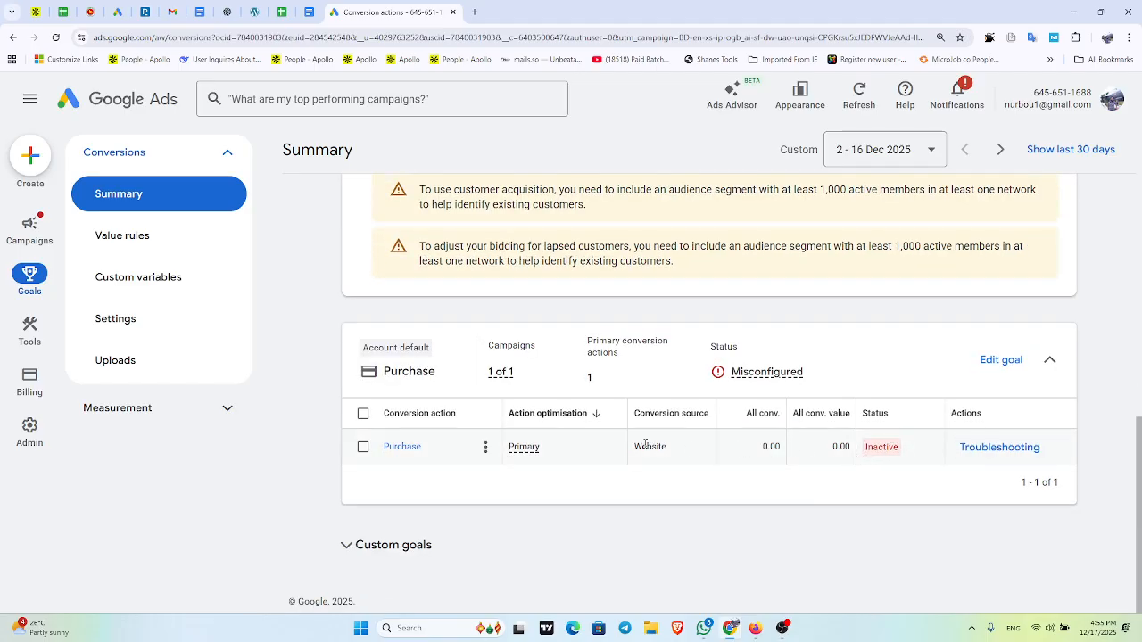
pyautogui.moveTo(882, 448); pyautogui.dragTo(878, 448)
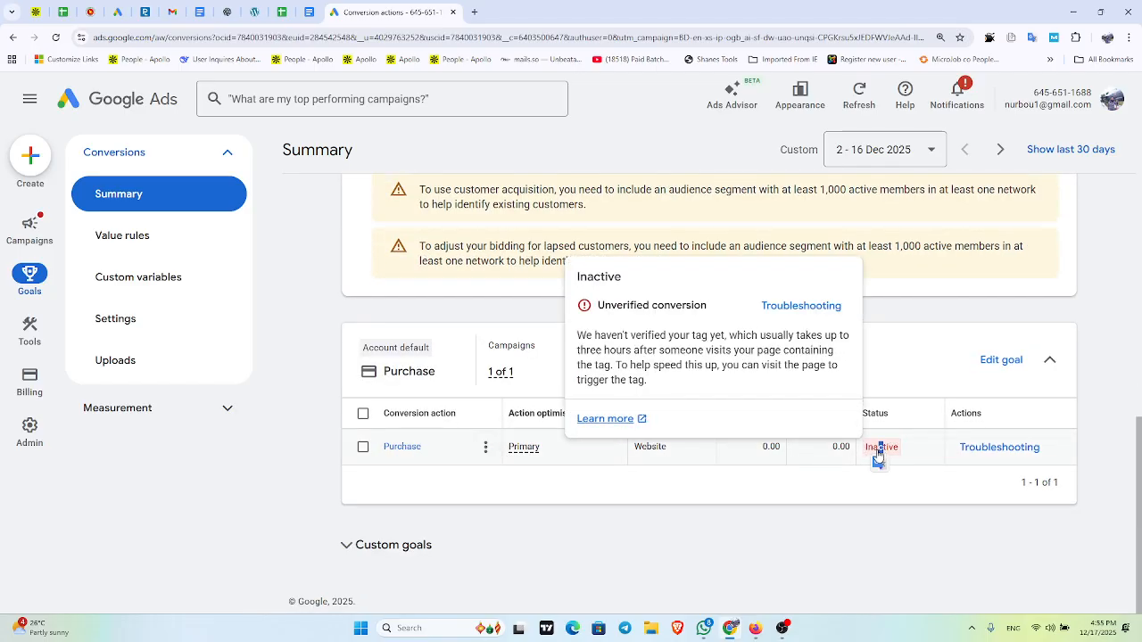
pyautogui.click(1008, 370)
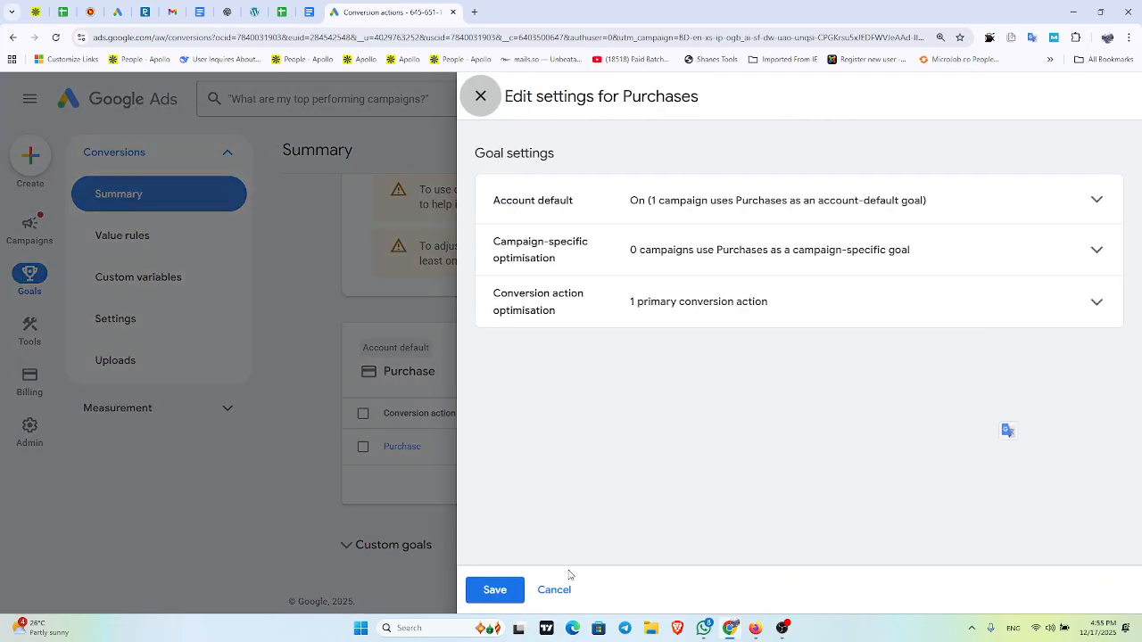
pyautogui.click(480, 96)
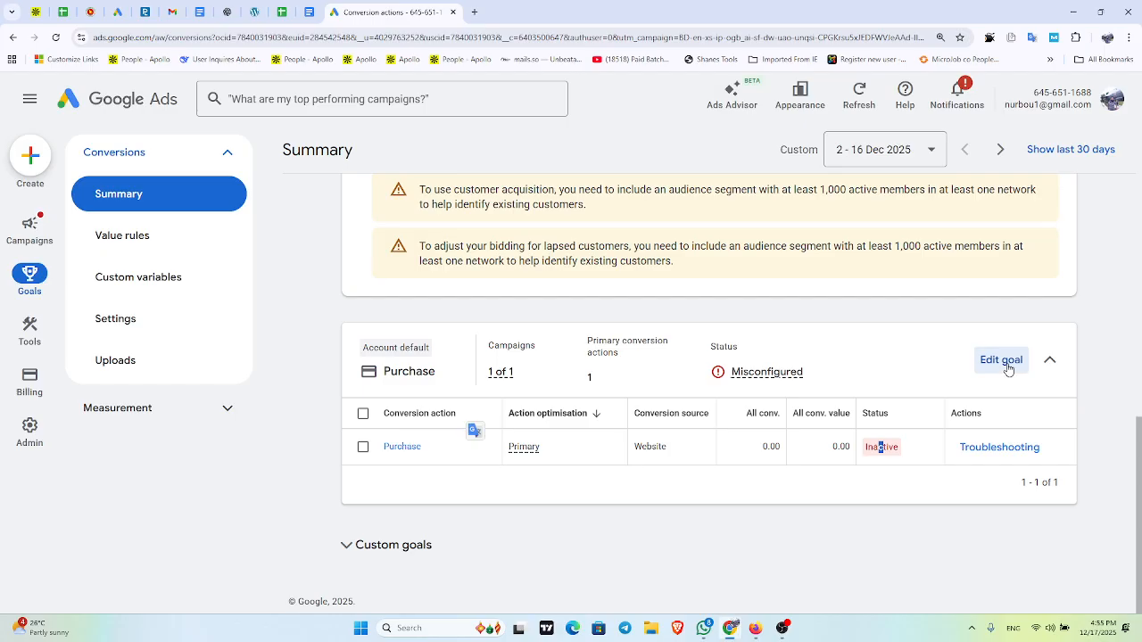
pyautogui.click(1050, 364)
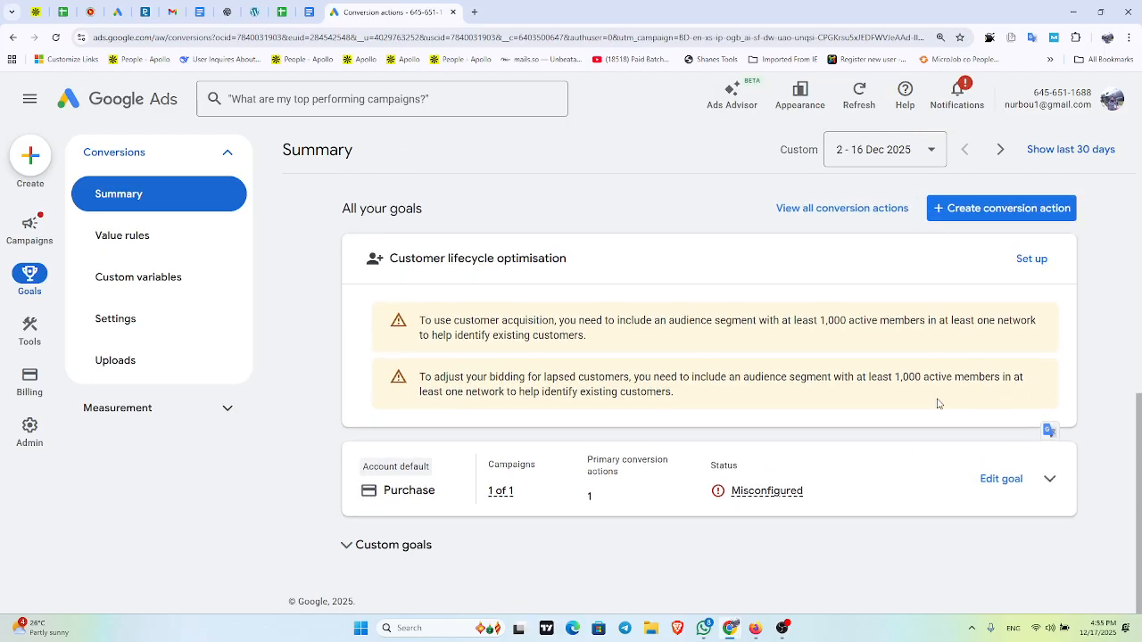
# - Switch the summary chart from Sales to Leads and look at the leads goals area
pyautogui.scroll(4, 527, 454)
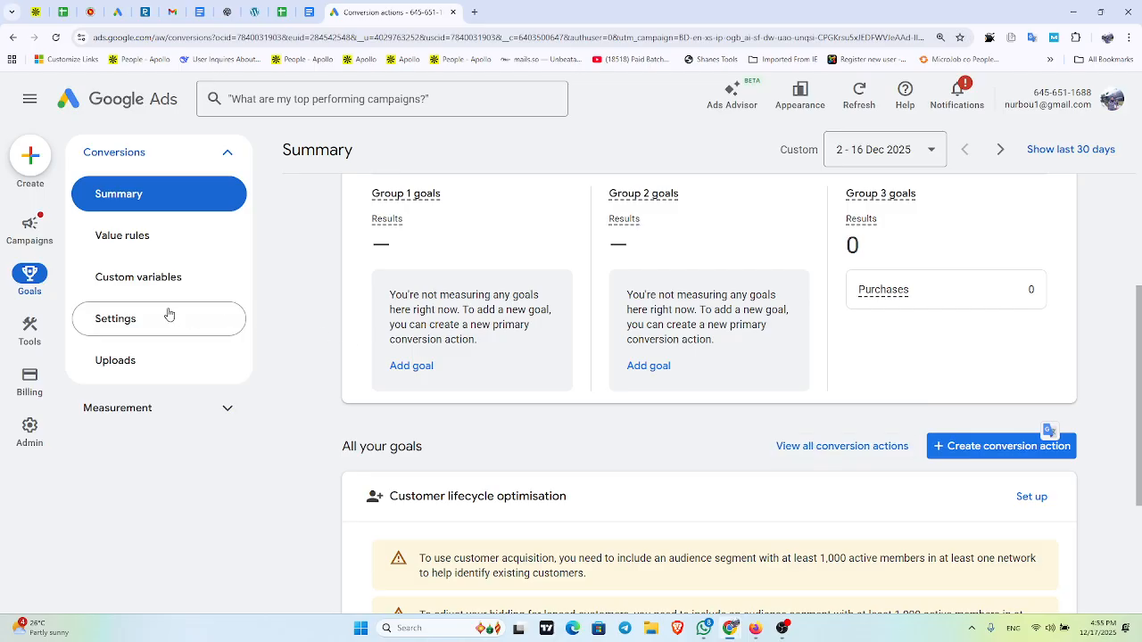
pyautogui.scroll(3, 492, 268)
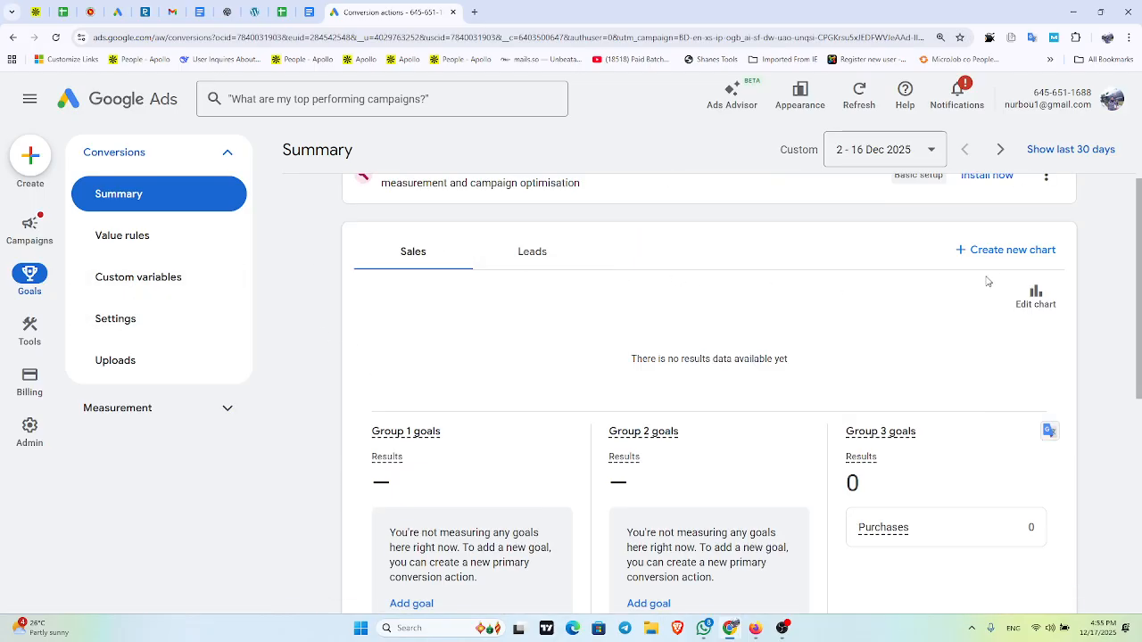
pyautogui.scroll(2, 996, 262)
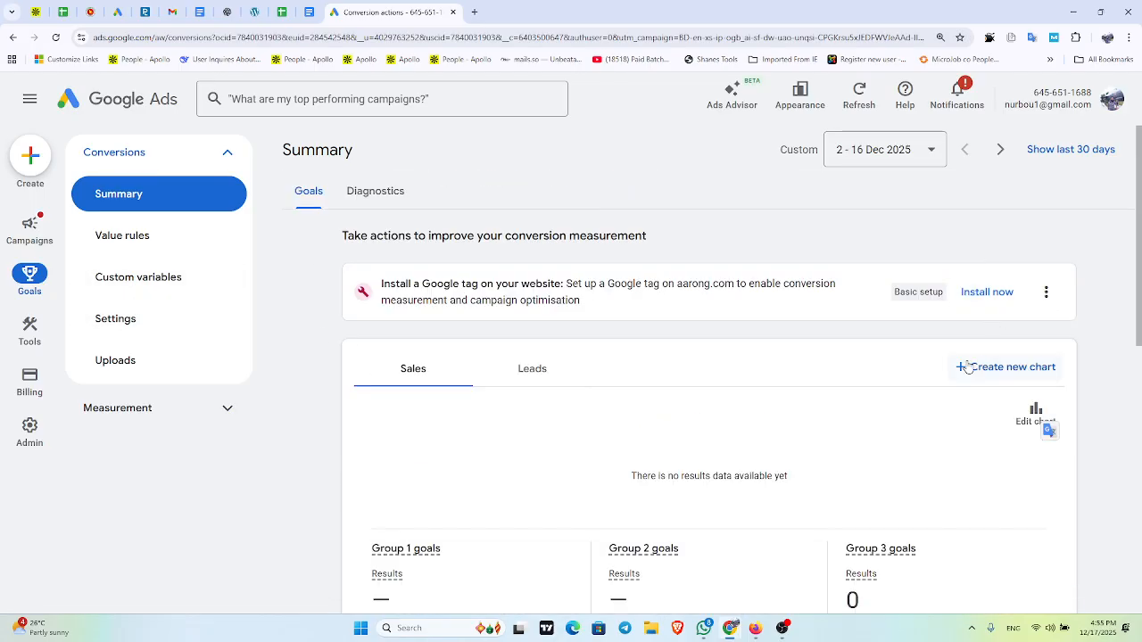
pyautogui.click(530, 378)
pyautogui.scroll(-5, 530, 378)
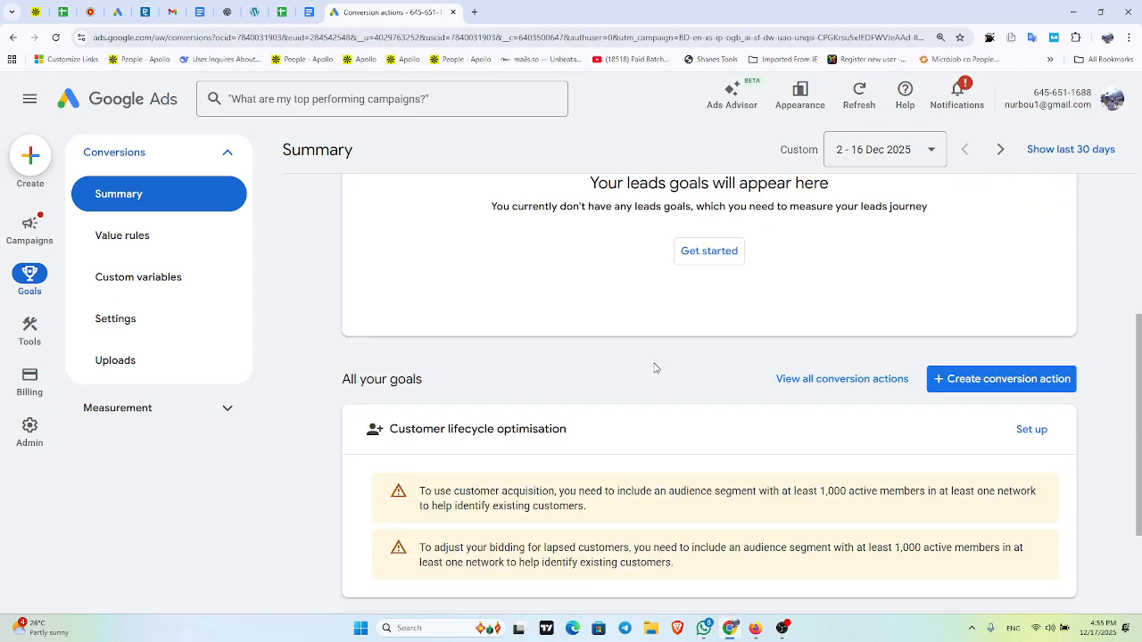
# - Show the status details of the Purchase goal in the list of all goals
pyautogui.scroll(-2, 684, 275)
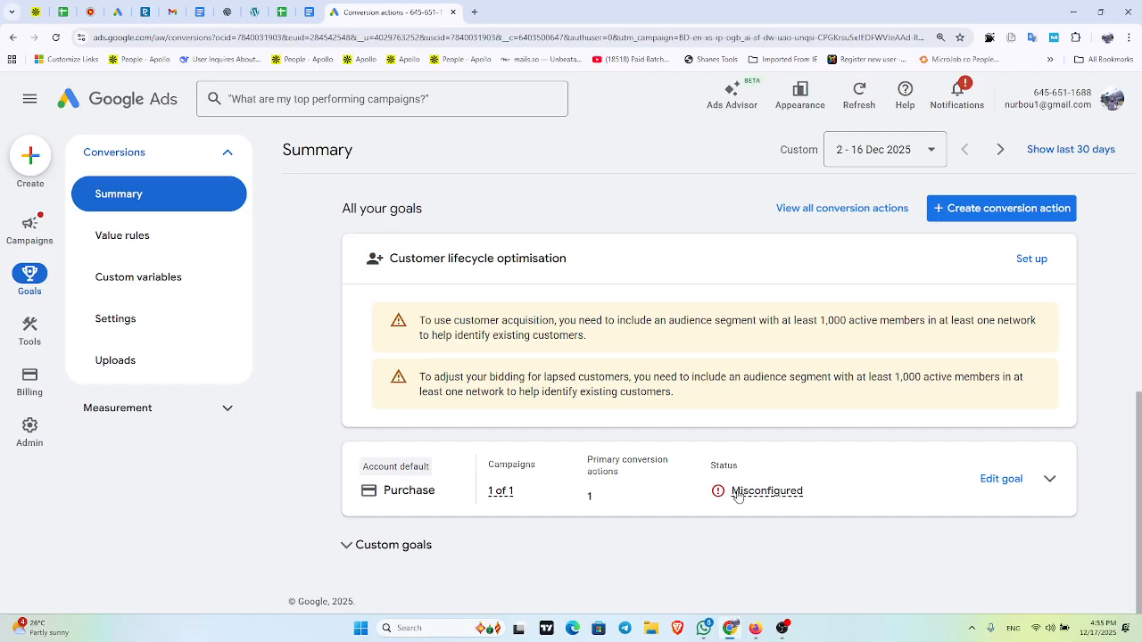
pyautogui.moveTo(739, 496)
pyautogui.click(499, 453)
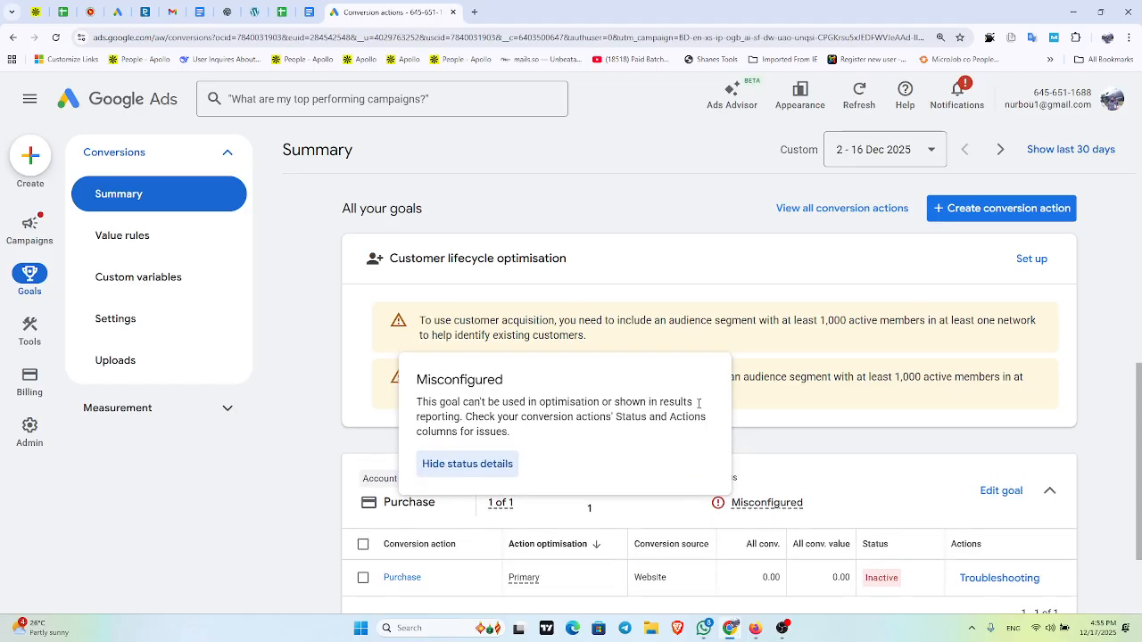
# - Remove the Purchase conversion action from the Purchase goal and save the change
pyautogui.scroll(-2, 808, 489)
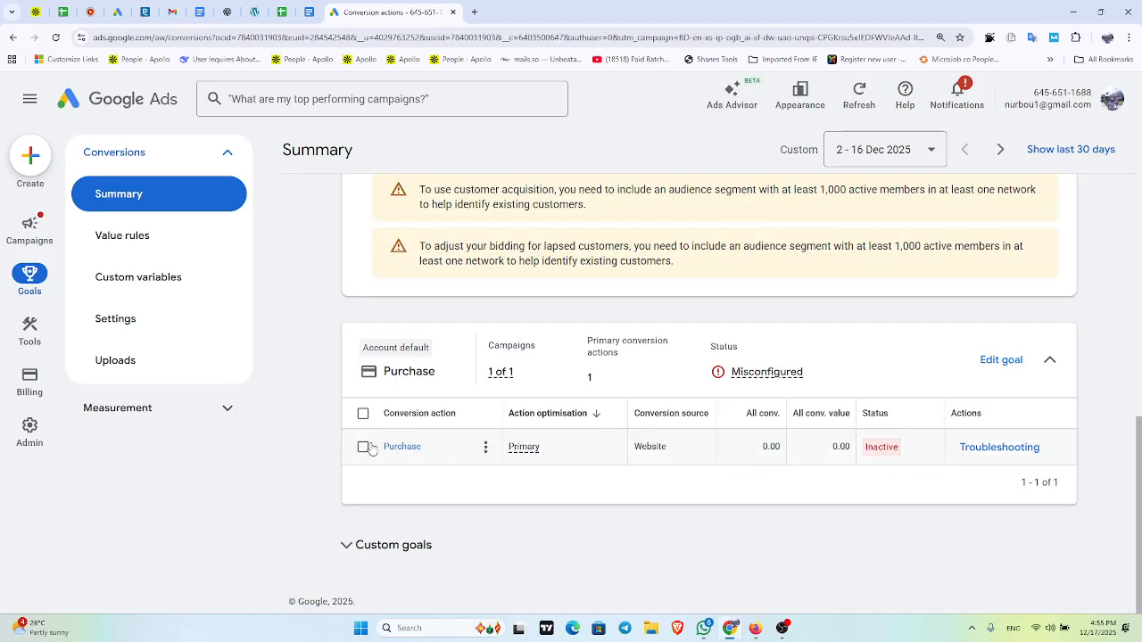
pyautogui.click(488, 451)
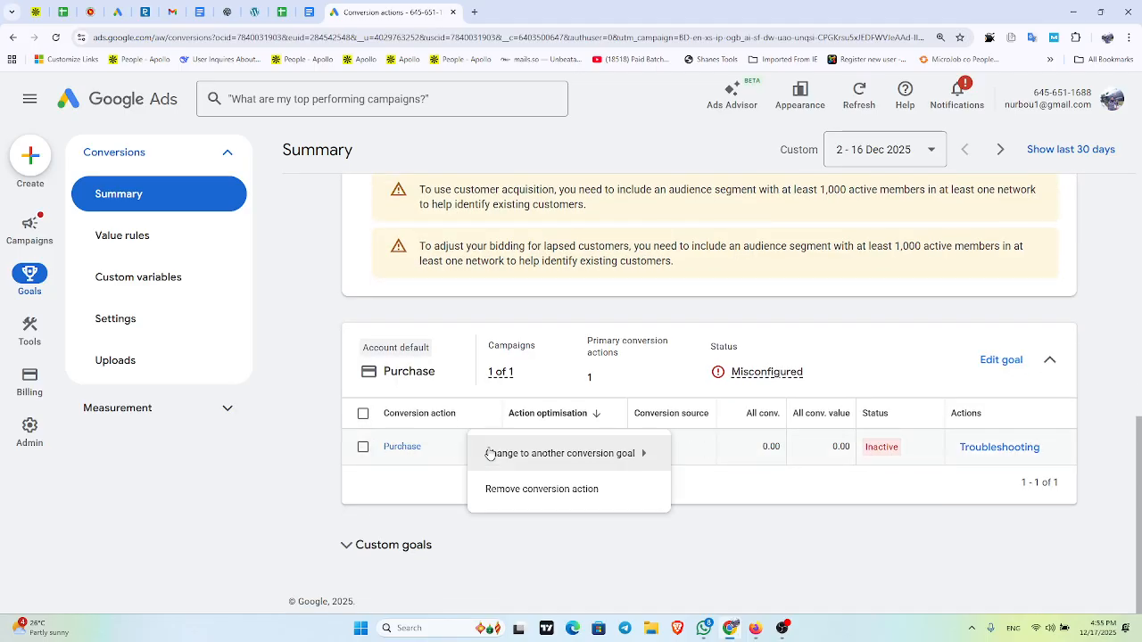
pyautogui.click(557, 496)
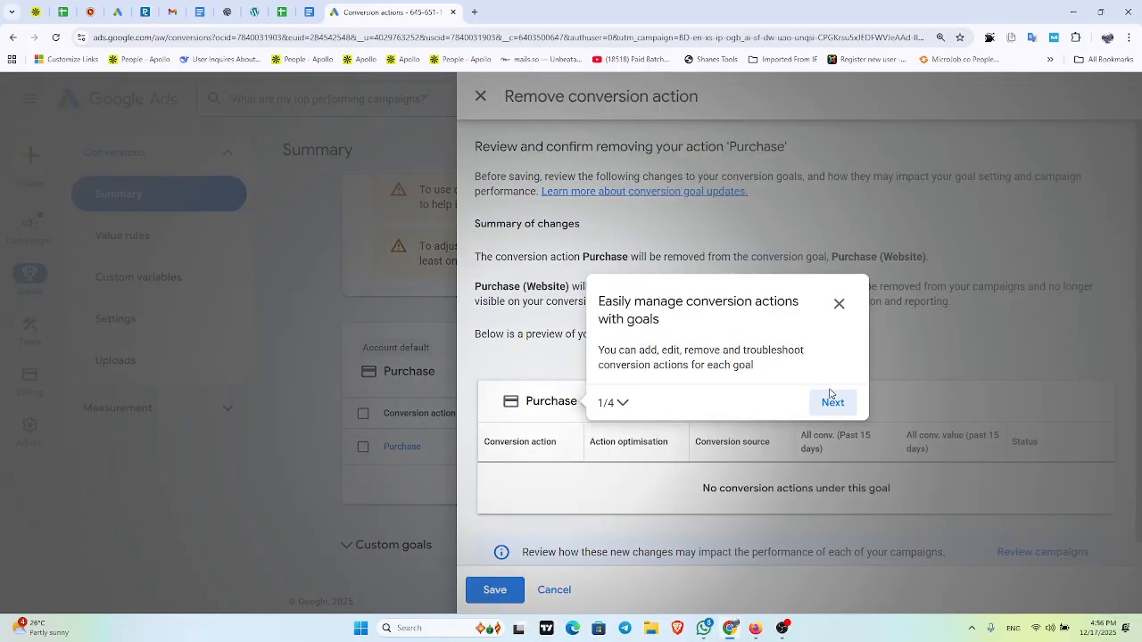
pyautogui.click(833, 403)
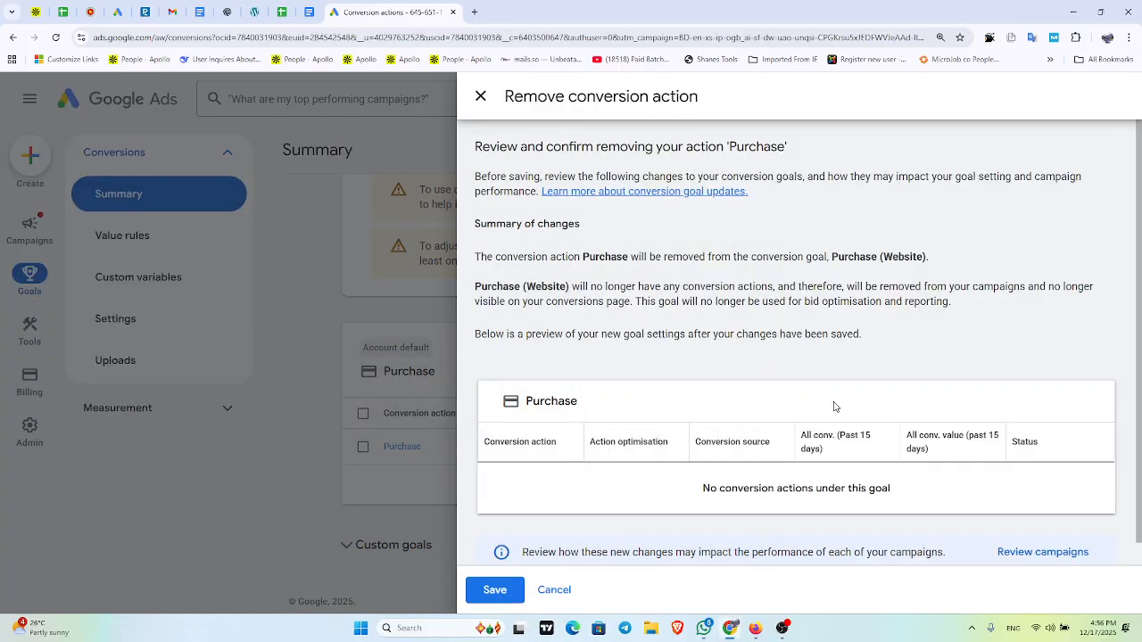
pyautogui.scroll(-1, 843, 403)
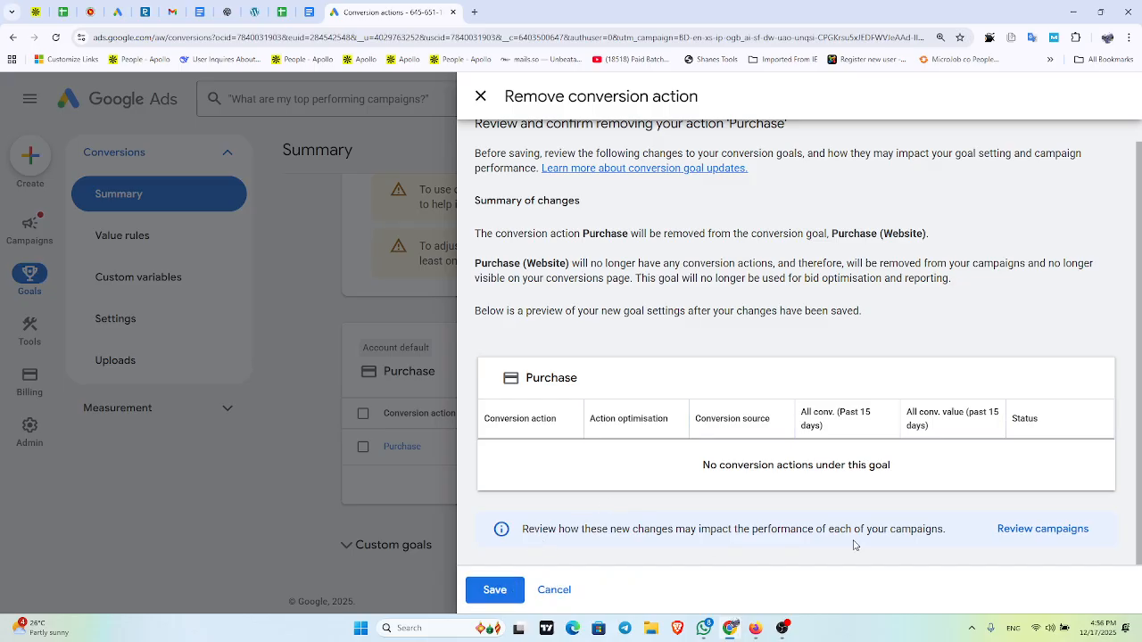
pyautogui.click(496, 591)
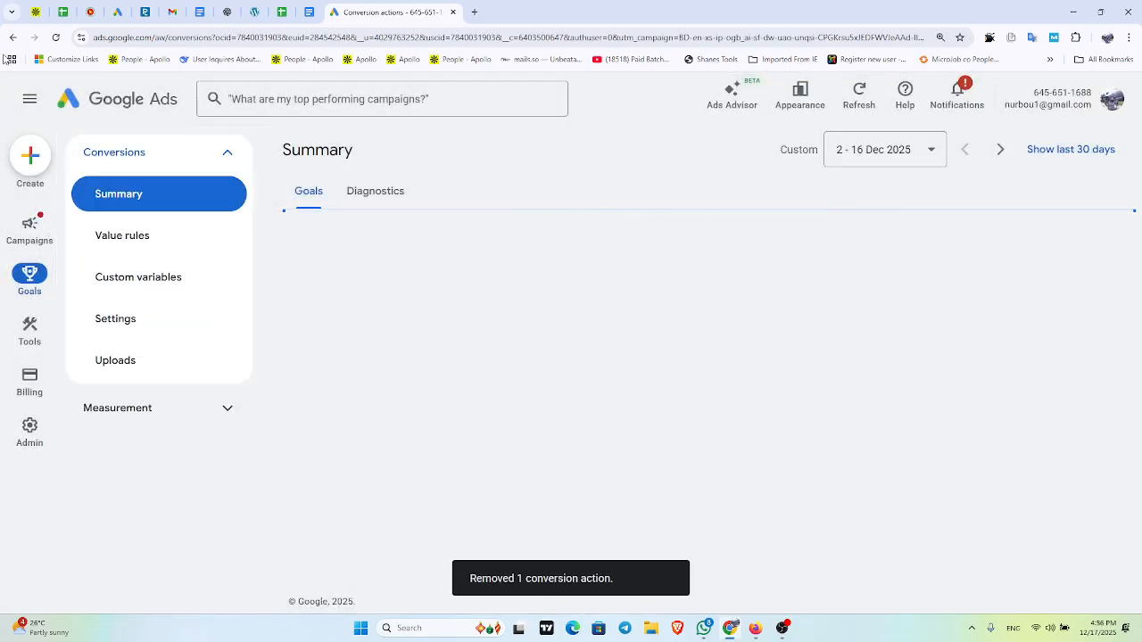
# - Return to the new campaign setup and select Sales as the campaign objective
pyautogui.click(13, 37)
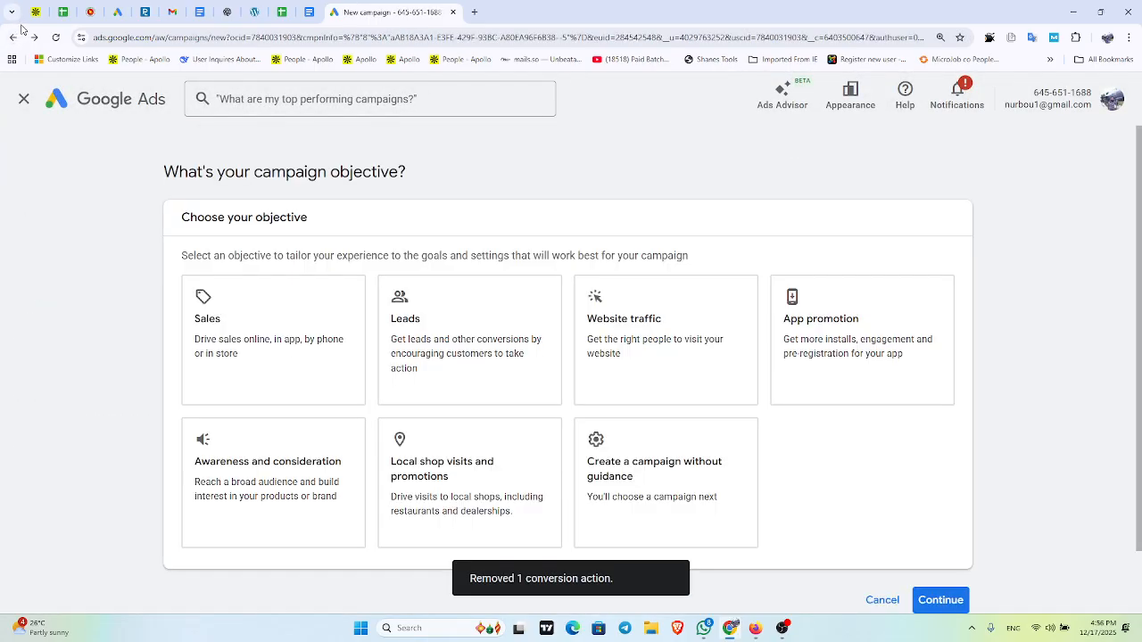
pyautogui.click(277, 346)
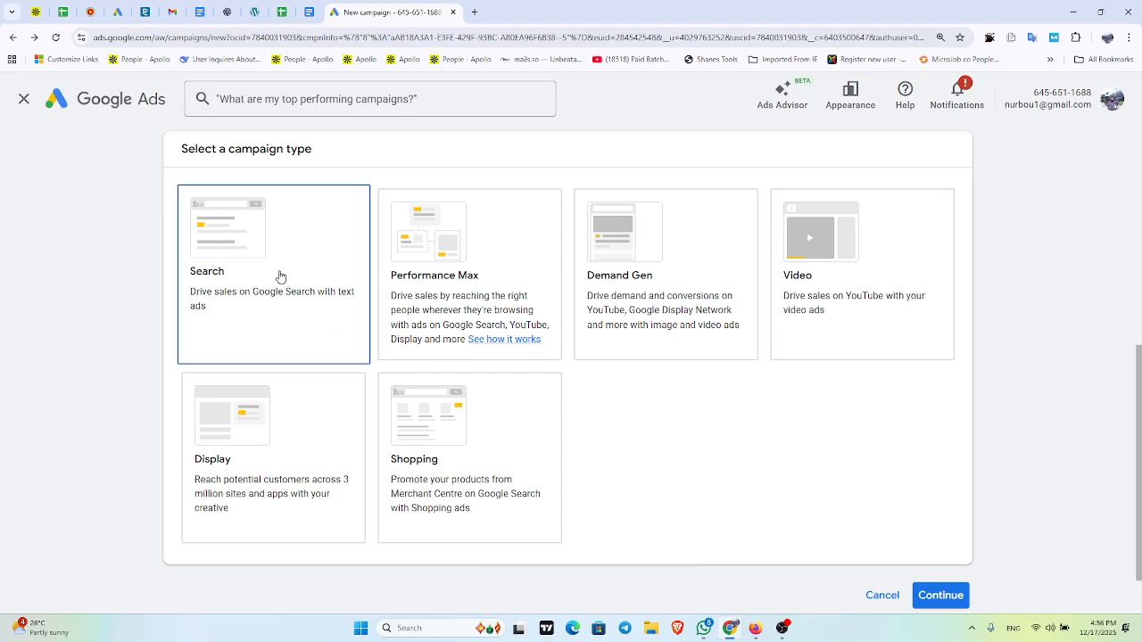
pyautogui.scroll(5, 279, 276)
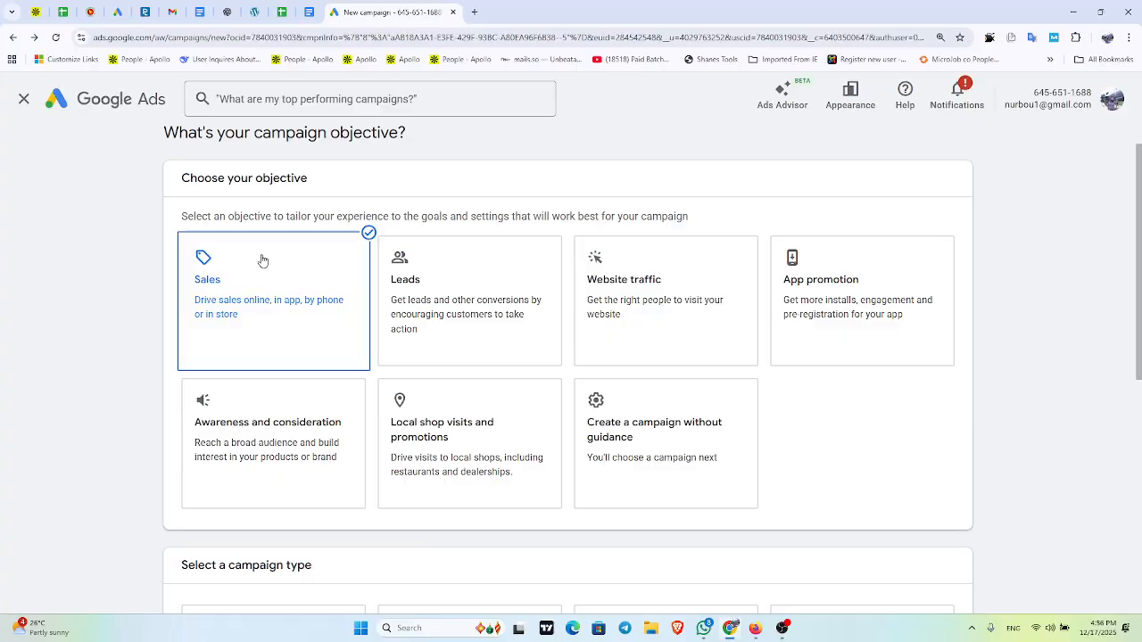
pyautogui.scroll(-3, 265, 258)
pyautogui.scroll(-1, 312, 294)
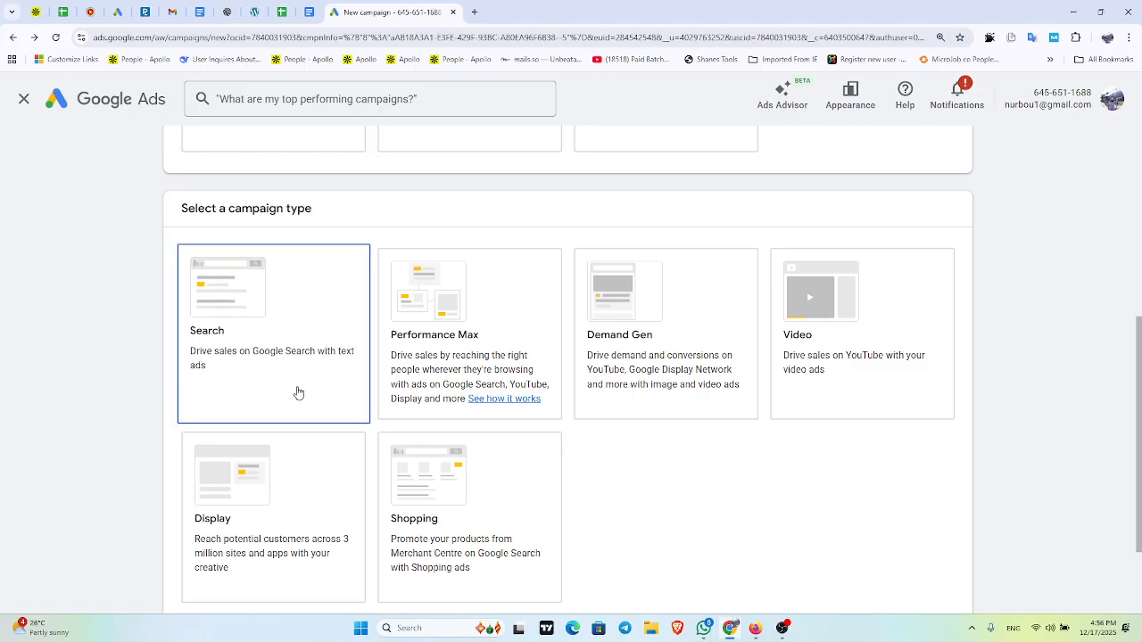
# - Choose Display as the campaign type for the Sales objective
pyautogui.click(298, 485)
pyautogui.scroll(-2, 382, 438)
pyautogui.click(290, 454)
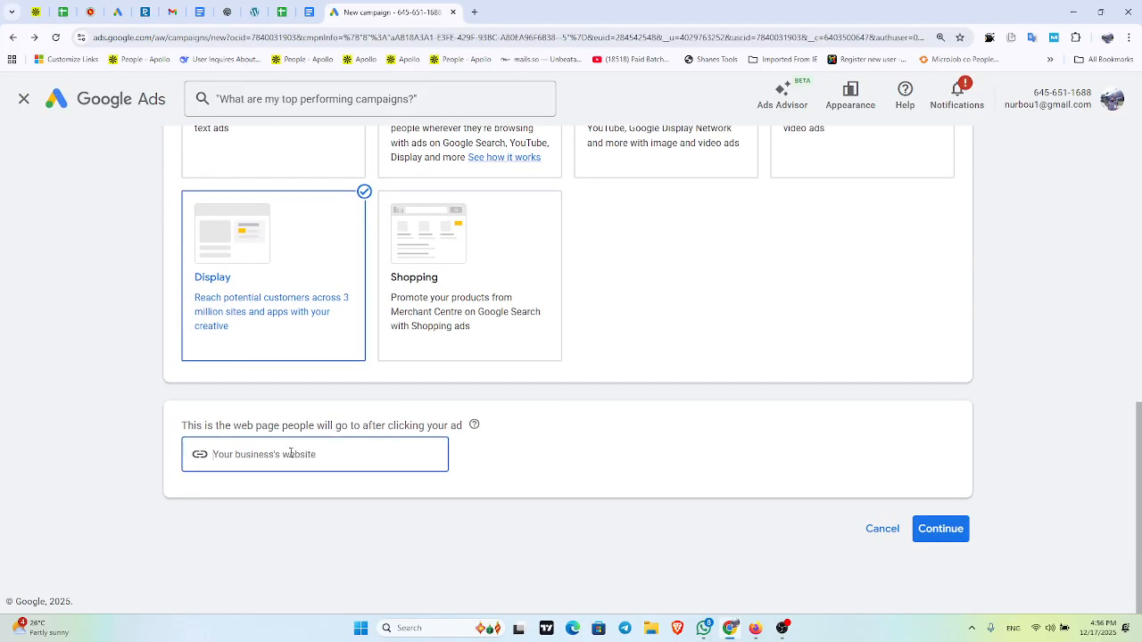
pyautogui.click(332, 292)
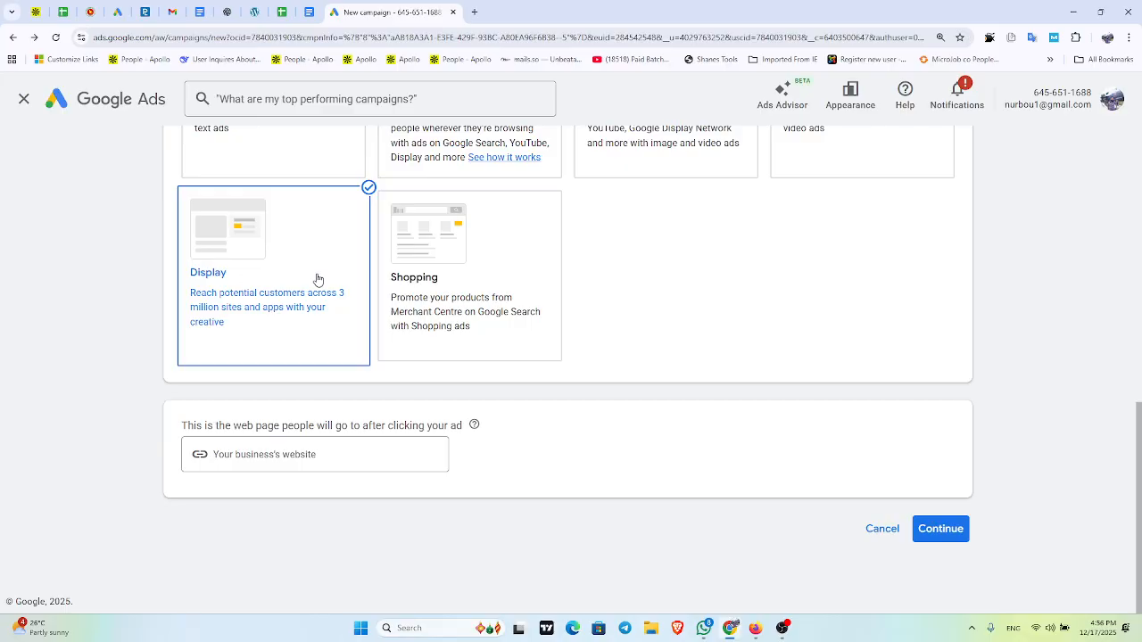
pyautogui.scroll(6, 317, 279)
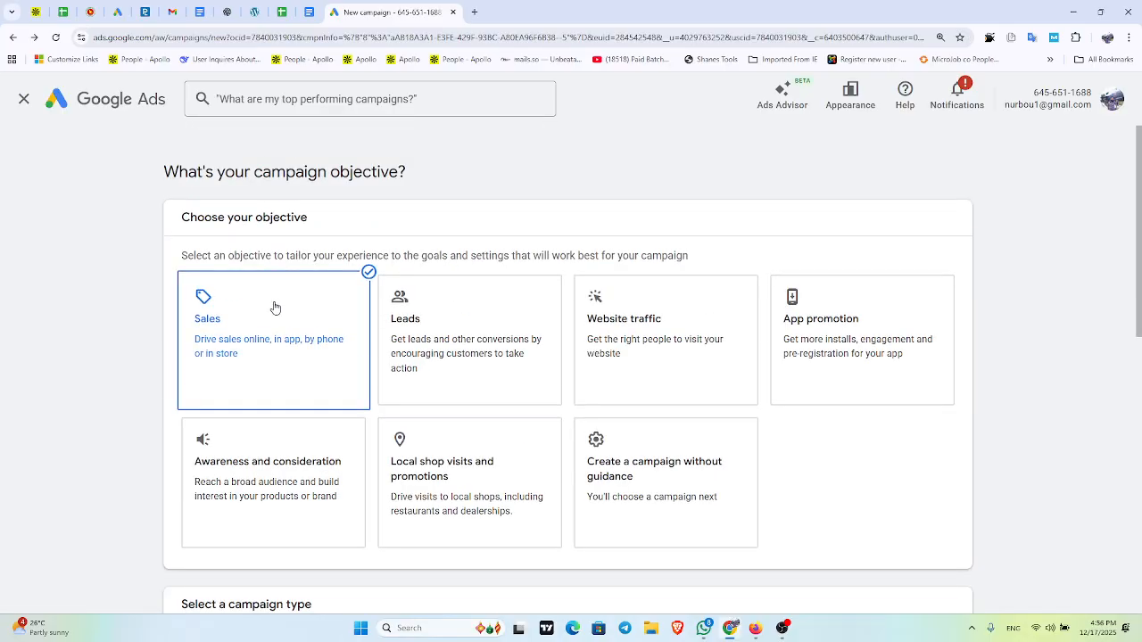
pyautogui.scroll(-5, 275, 308)
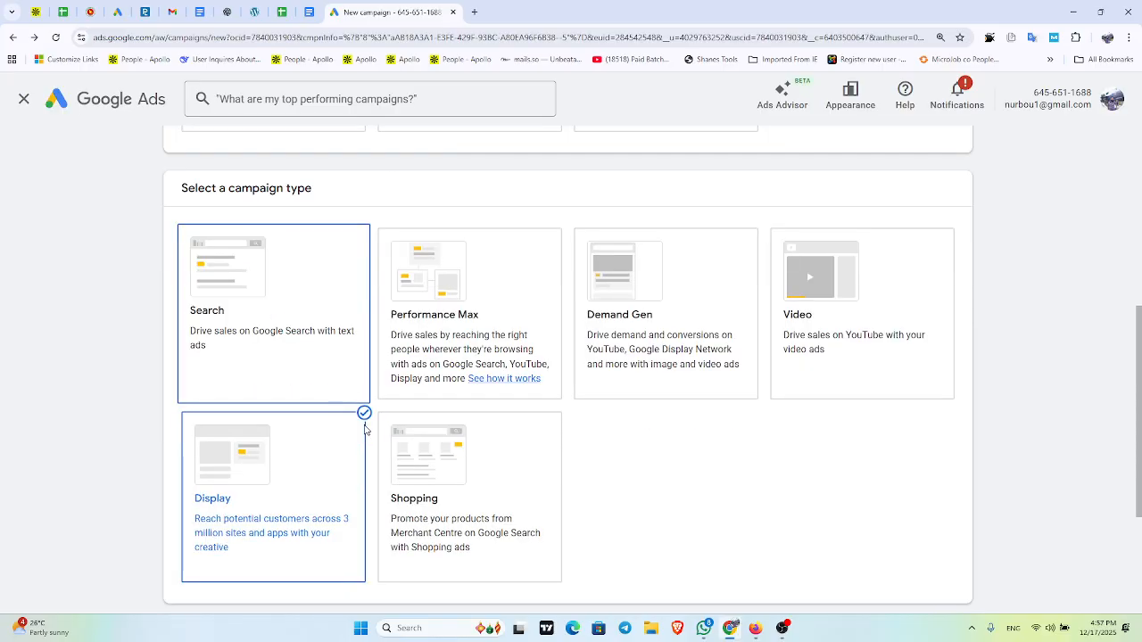
pyautogui.scroll(-3, 270, 432)
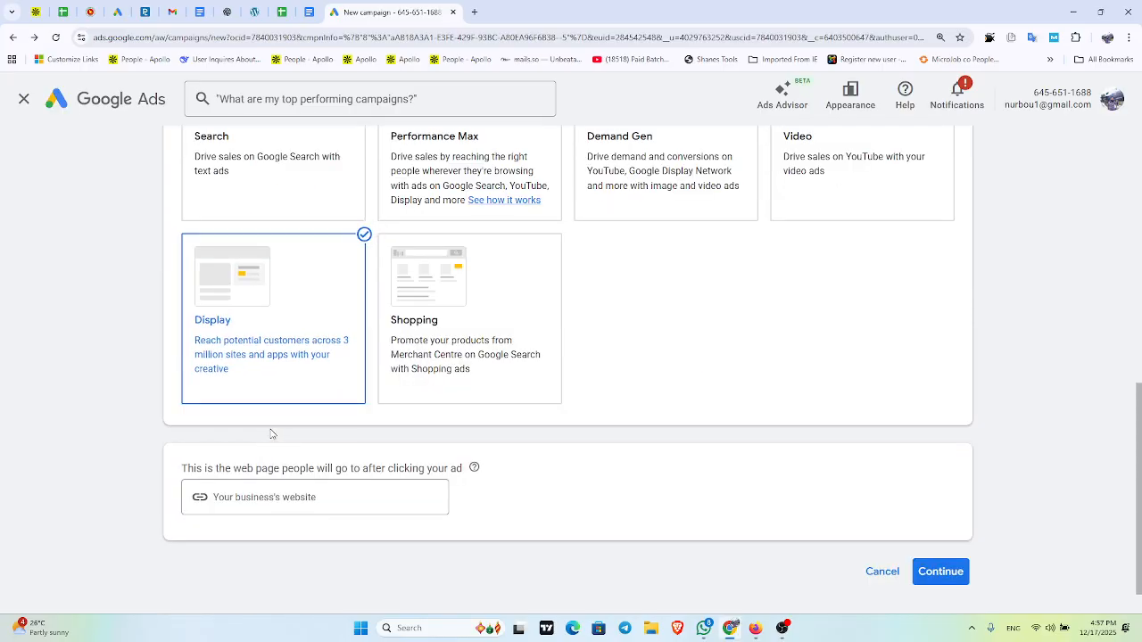
pyautogui.click(309, 455)
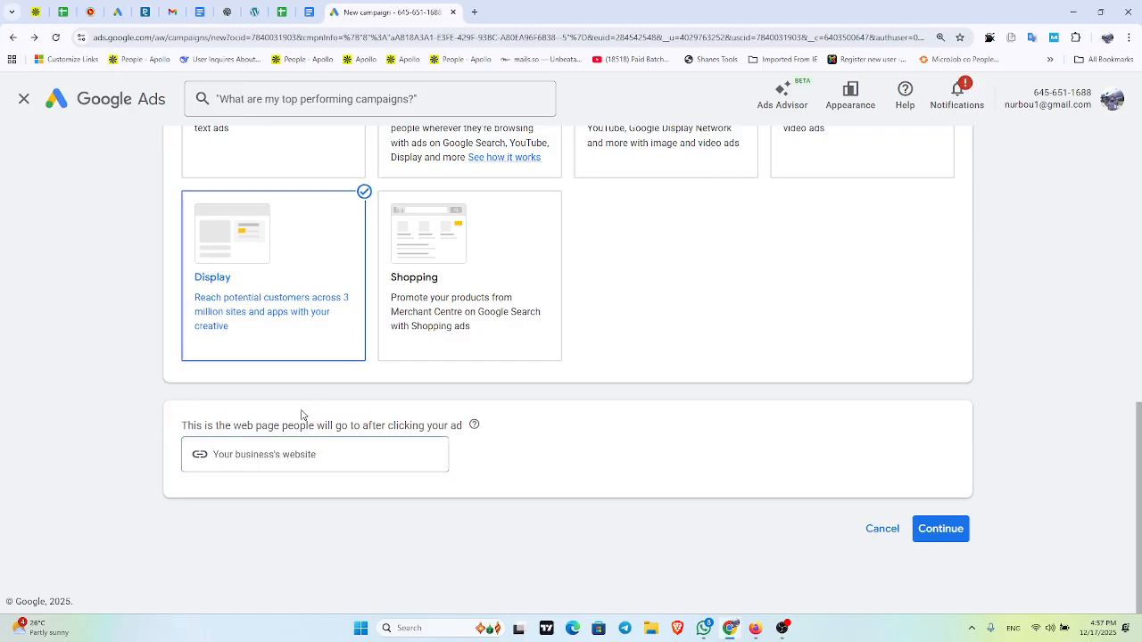
pyautogui.write('https://dev-nur22071.pantheonsite.io/')
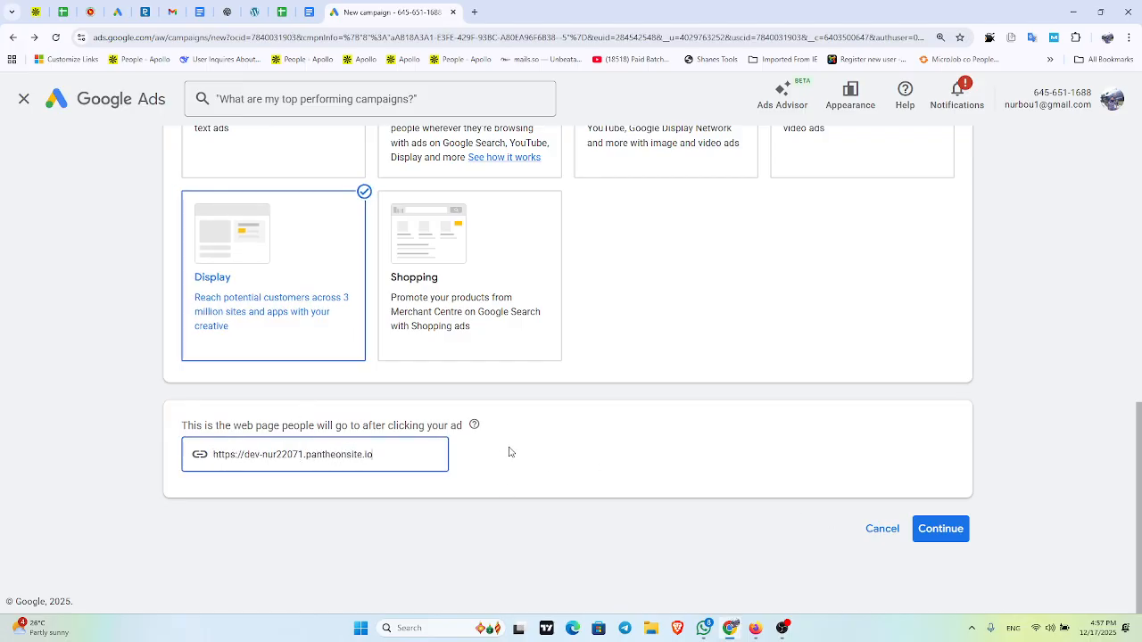
pyautogui.click(968, 529)
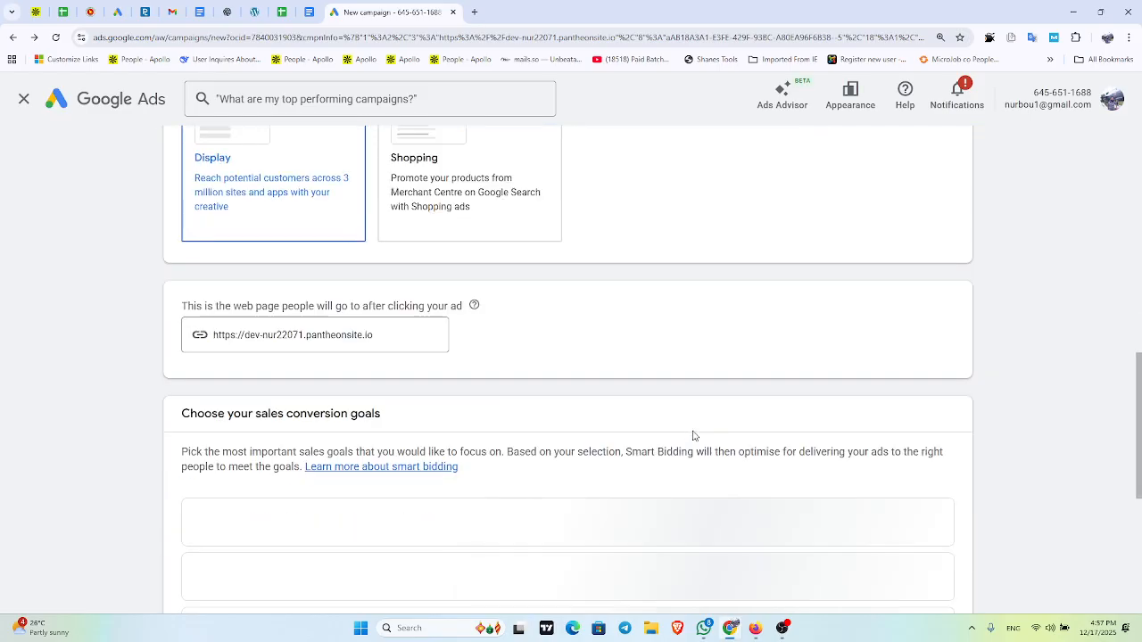
# - Expand the full list of sales conversion goals and examine the options against the chosen Sales objective
pyautogui.scroll(-2, 337, 453)
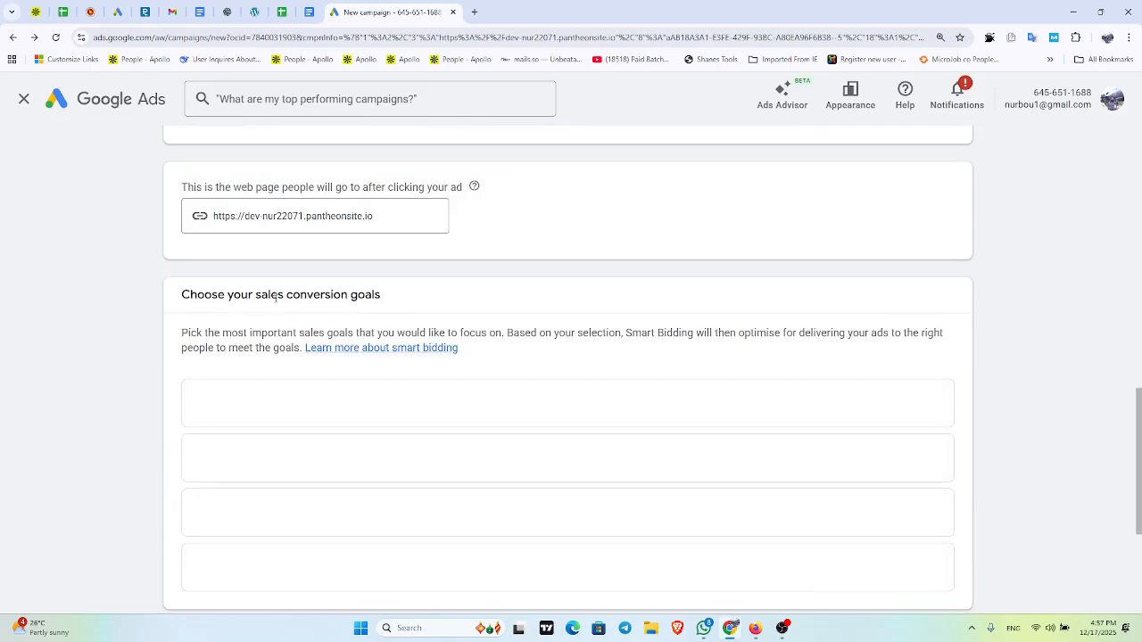
pyautogui.scroll(-1, 328, 310)
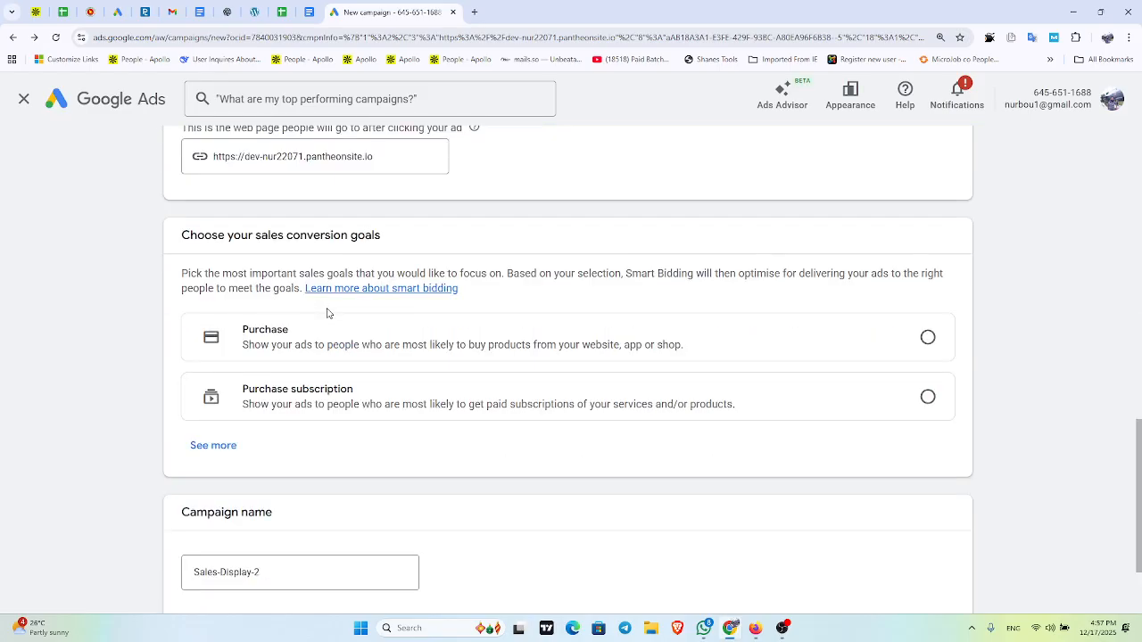
pyautogui.click(218, 445)
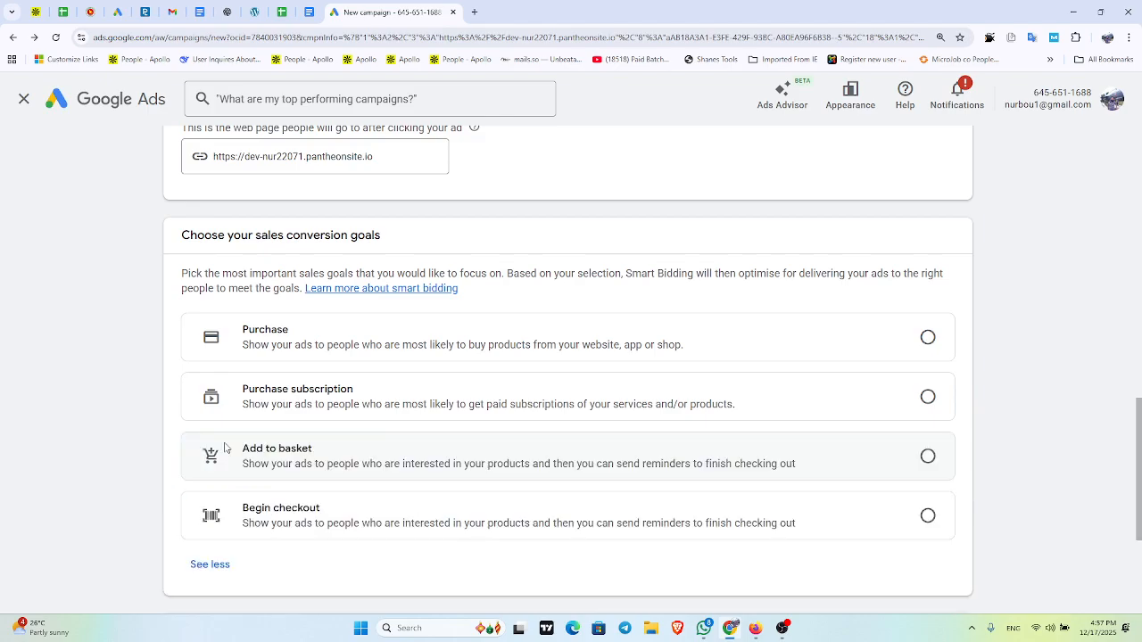
pyautogui.scroll(-1, 284, 429)
pyautogui.scroll(-1, 283, 429)
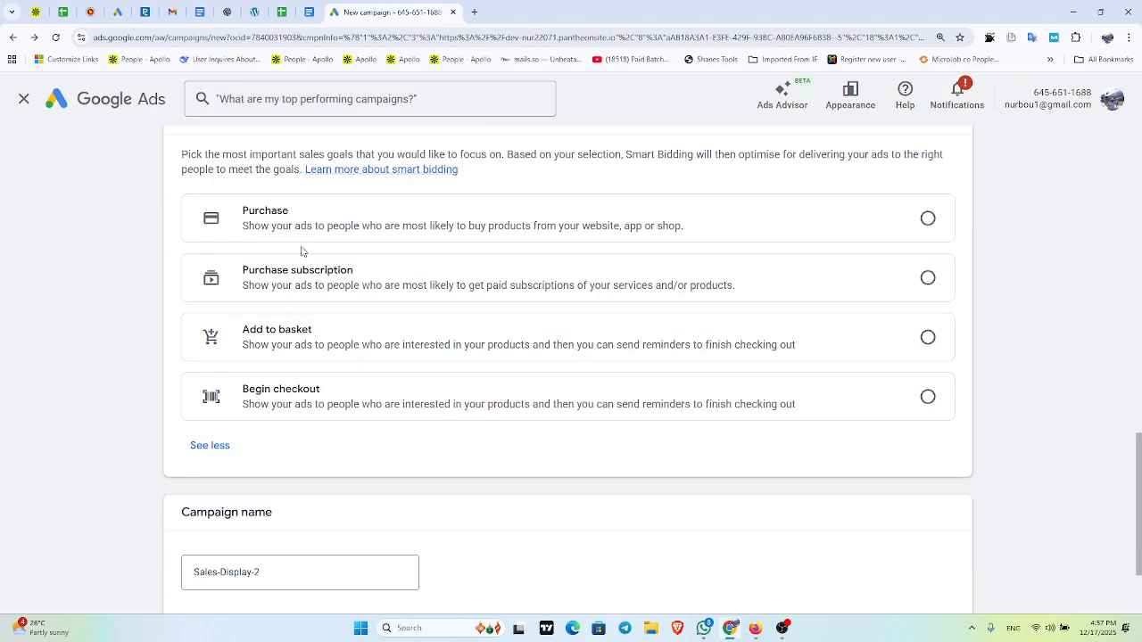
pyautogui.scroll(6, 302, 251)
pyautogui.scroll(-4, 306, 214)
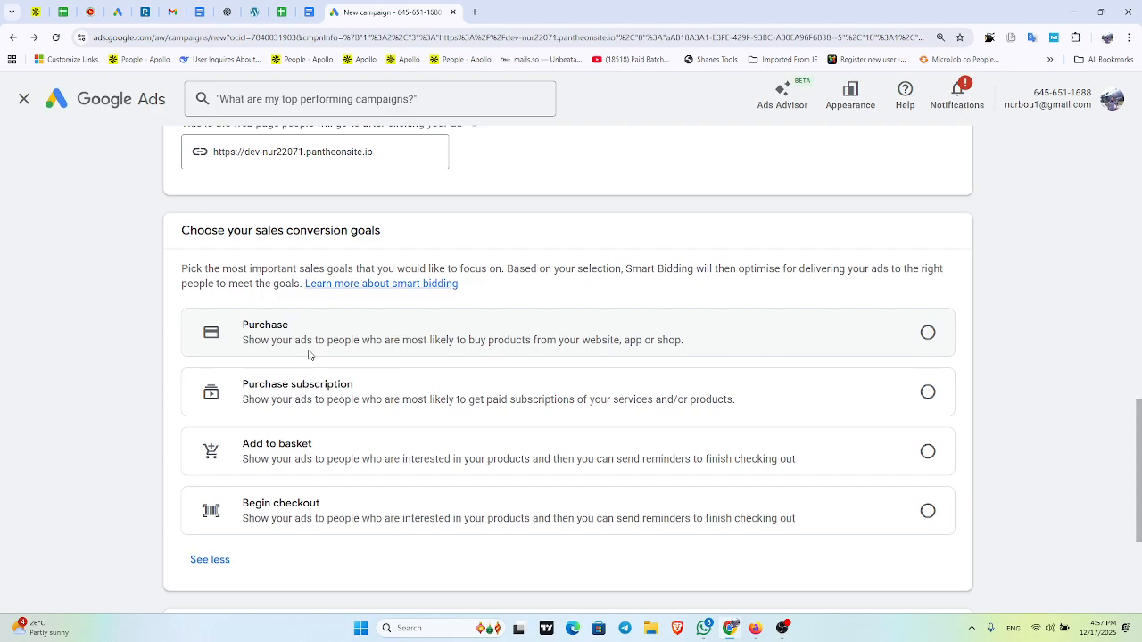
pyautogui.scroll(10, 222, 241)
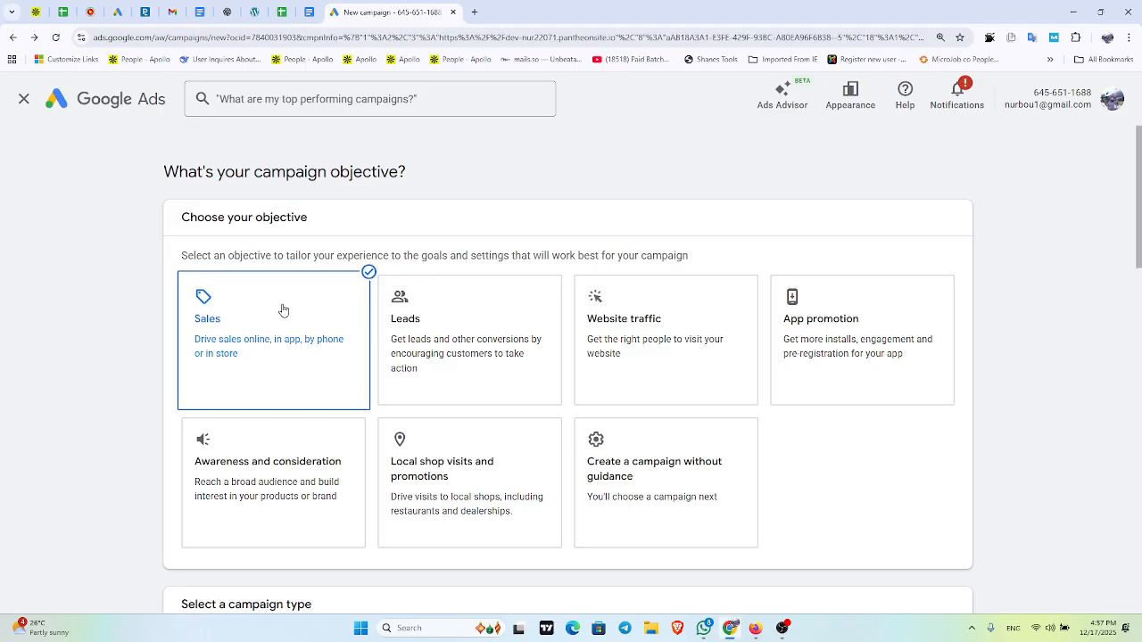
pyautogui.scroll(-10, 283, 309)
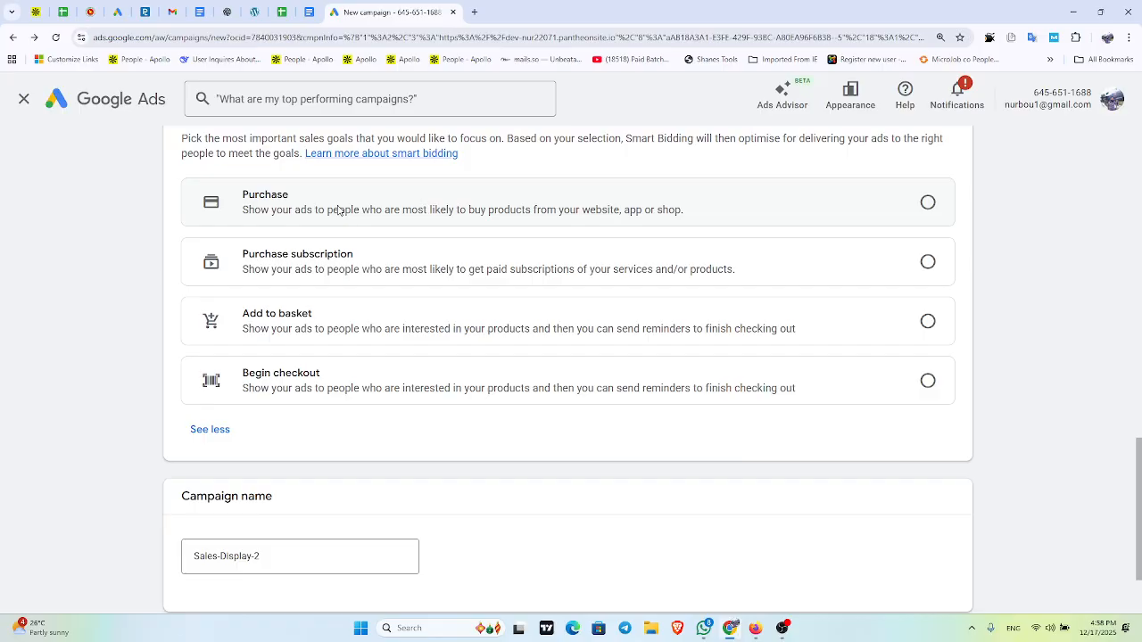
# - Select Purchase as the sales conversion goal and continue with enhanced conversions on, starting a new campaign instead of the saved draft
pyautogui.click(929, 204)
pyautogui.scroll(-2, 724, 326)
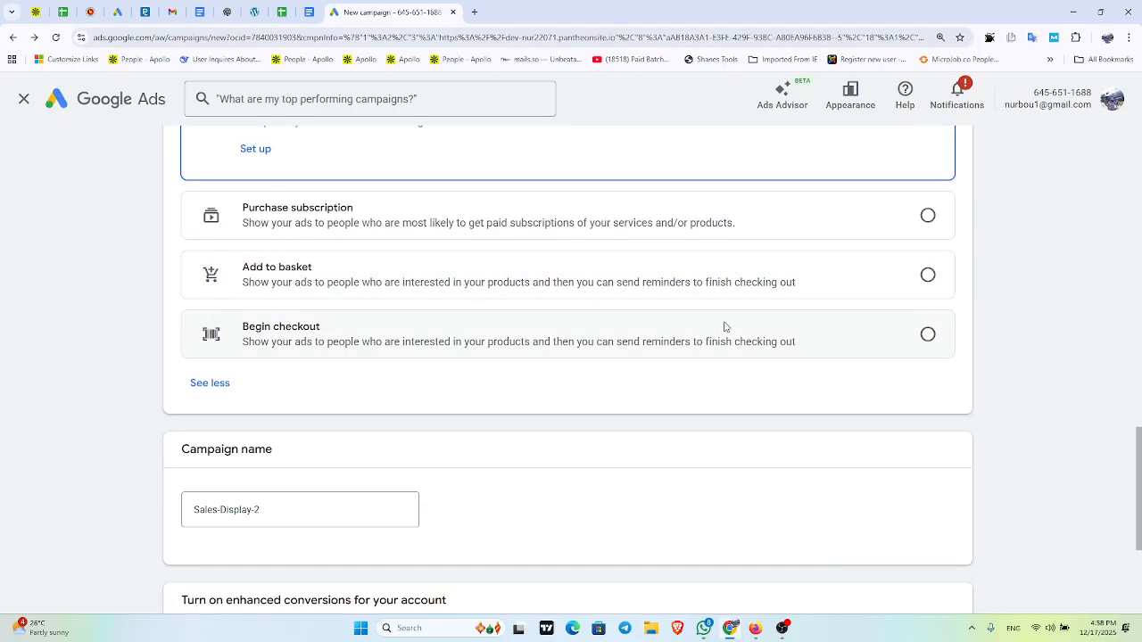
pyautogui.scroll(-3, 273, 270)
pyautogui.click(266, 272)
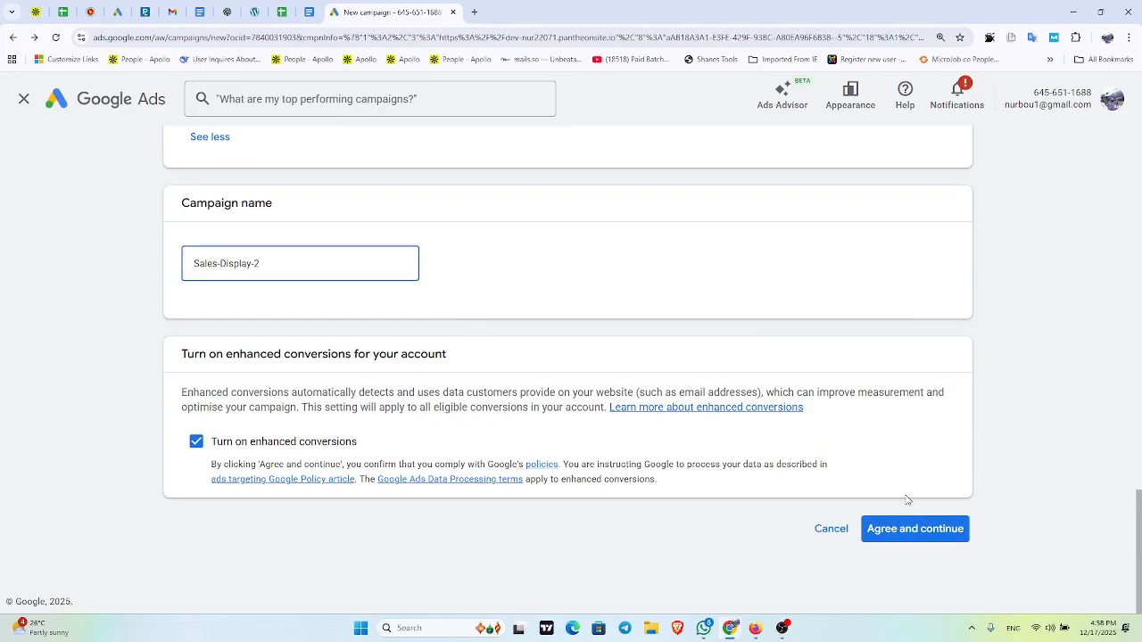
pyautogui.click(897, 532)
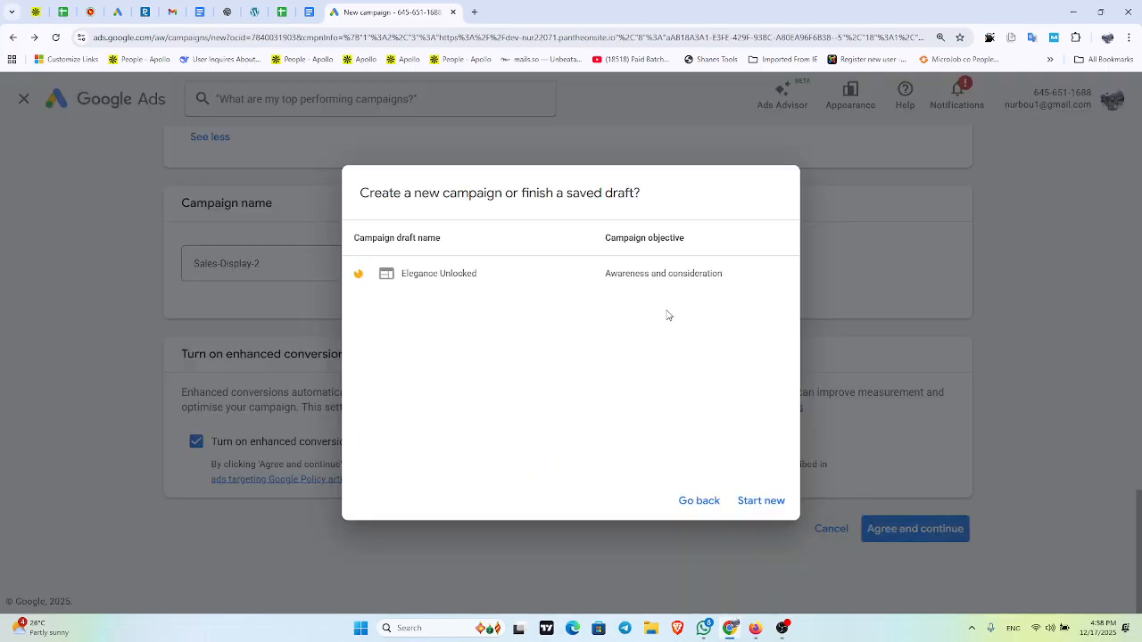
pyautogui.click(759, 499)
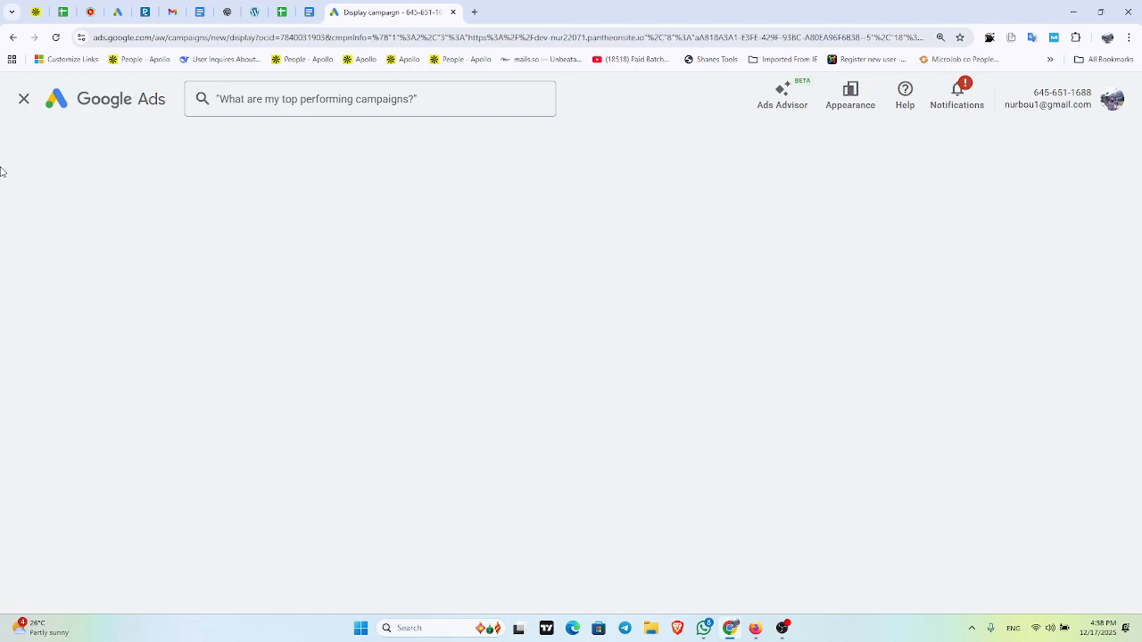
# - Go back to the objective page, discarding the campaign draft, and review the Sales conversion goals, landing page and campaign name
pyautogui.click(13, 37)
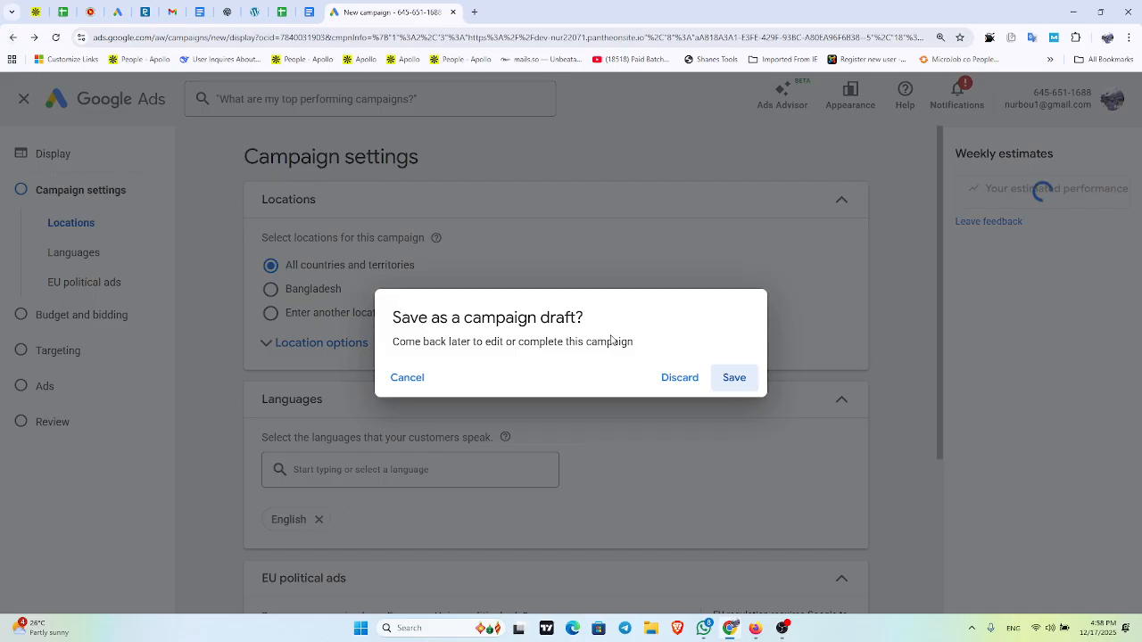
pyautogui.click(689, 376)
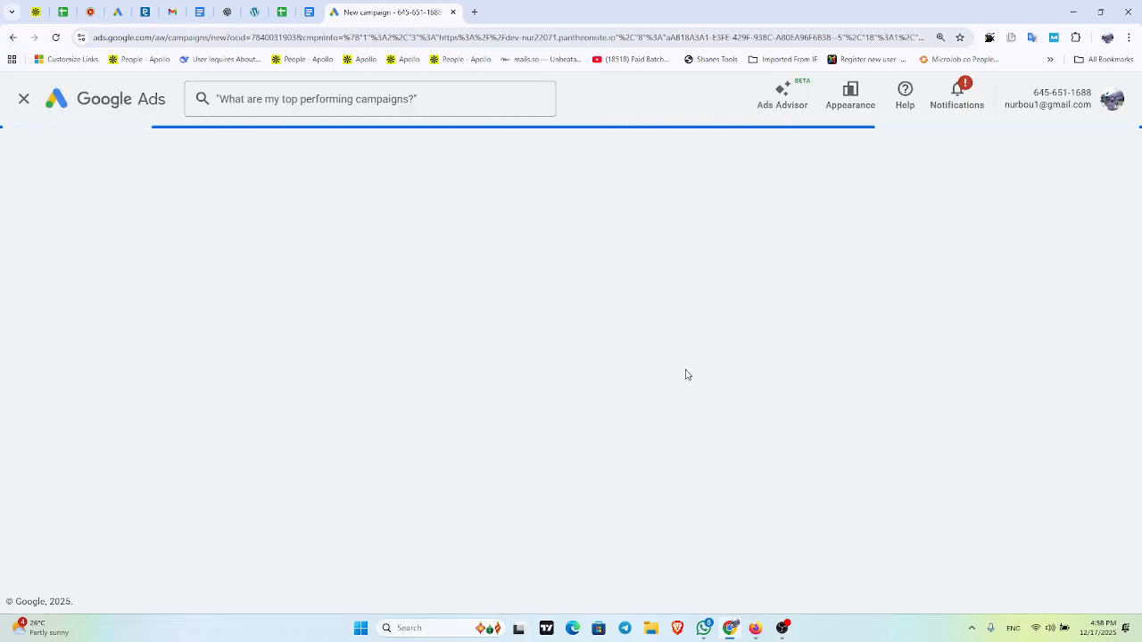
pyautogui.scroll(-10, 354, 241)
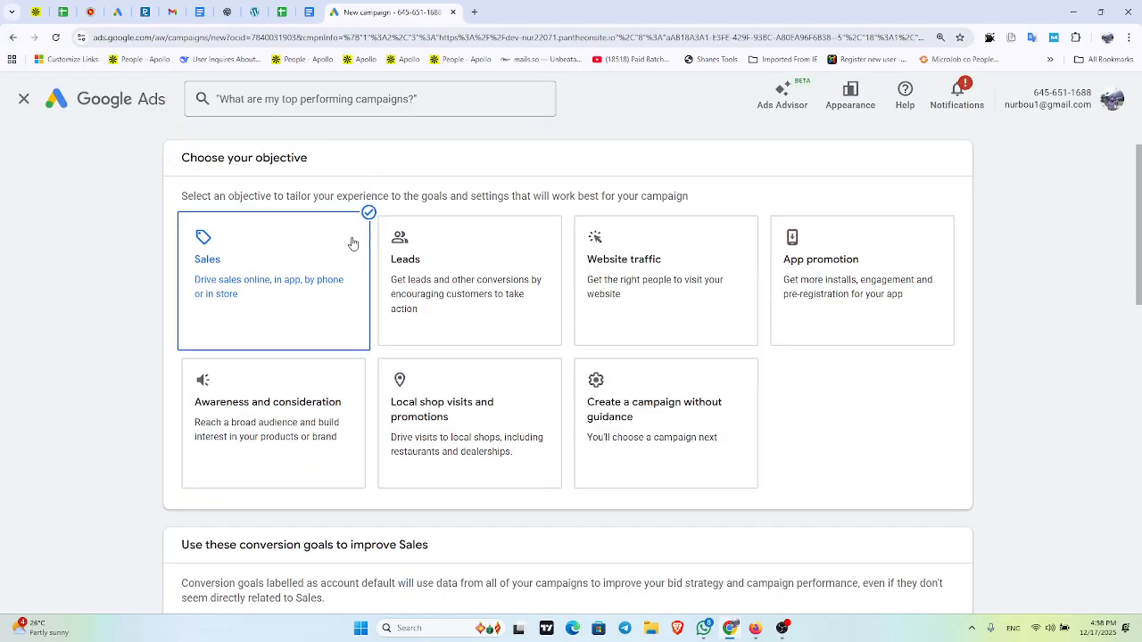
pyautogui.scroll(2, 356, 259)
pyautogui.scroll(1, 355, 258)
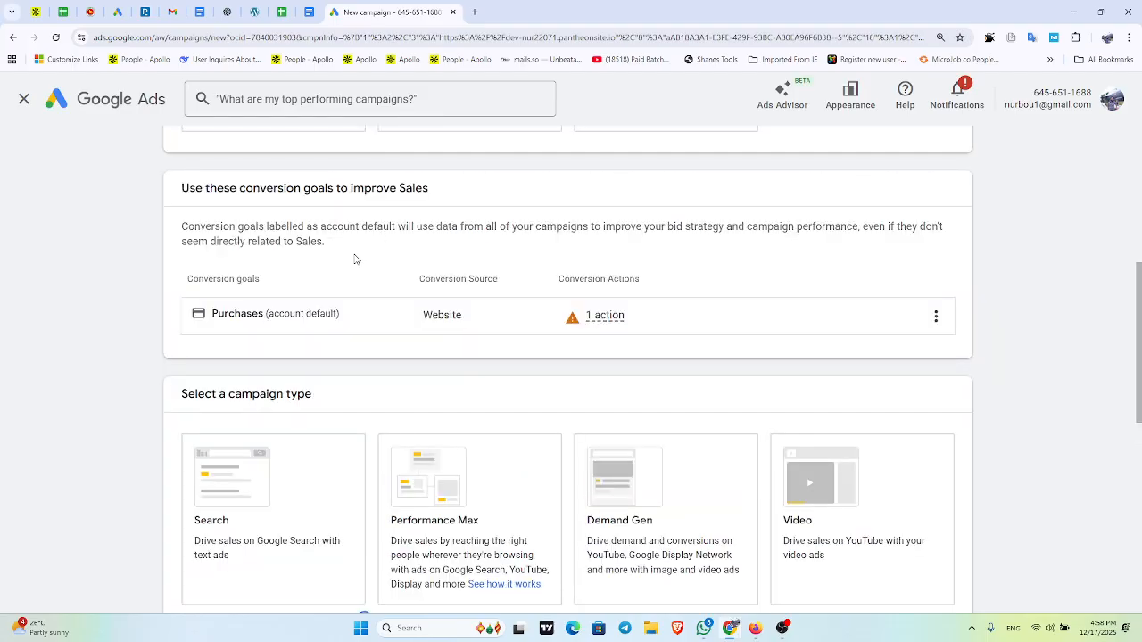
pyautogui.scroll(-2, 355, 258)
pyautogui.scroll(-5, 429, 259)
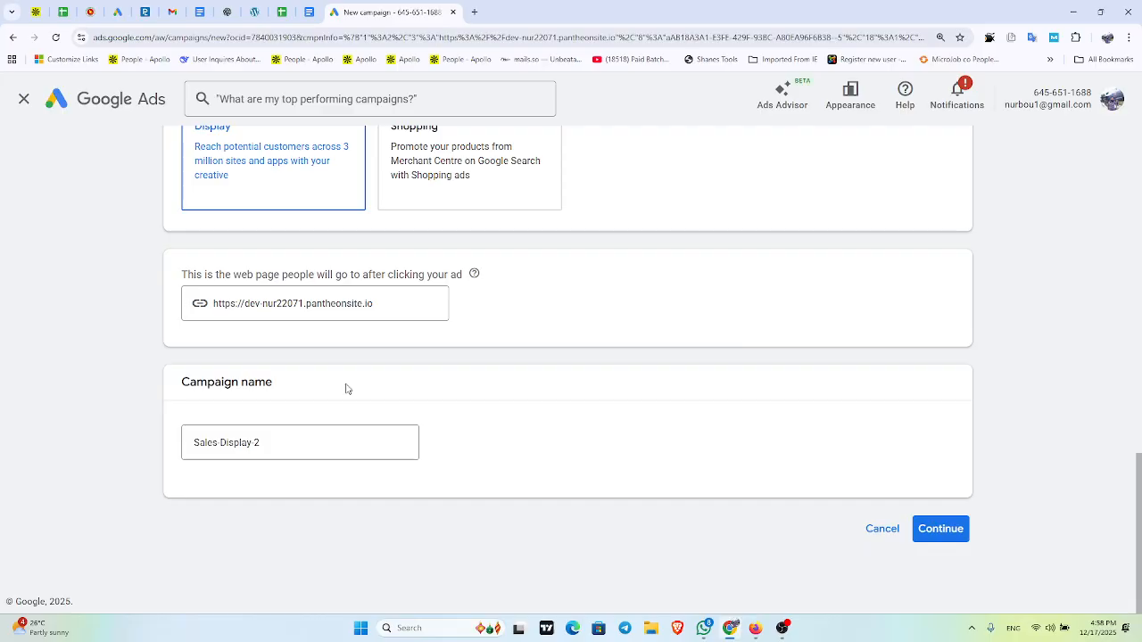
pyautogui.scroll(4, 347, 389)
pyautogui.scroll(-3, 347, 389)
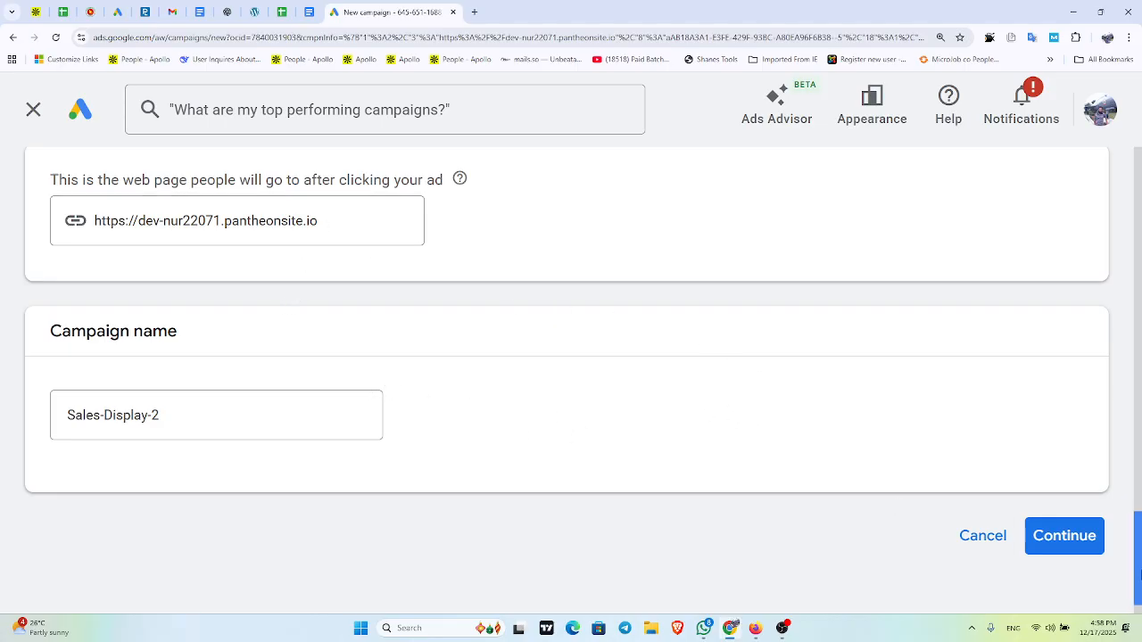
pyautogui.click(1084, 544)
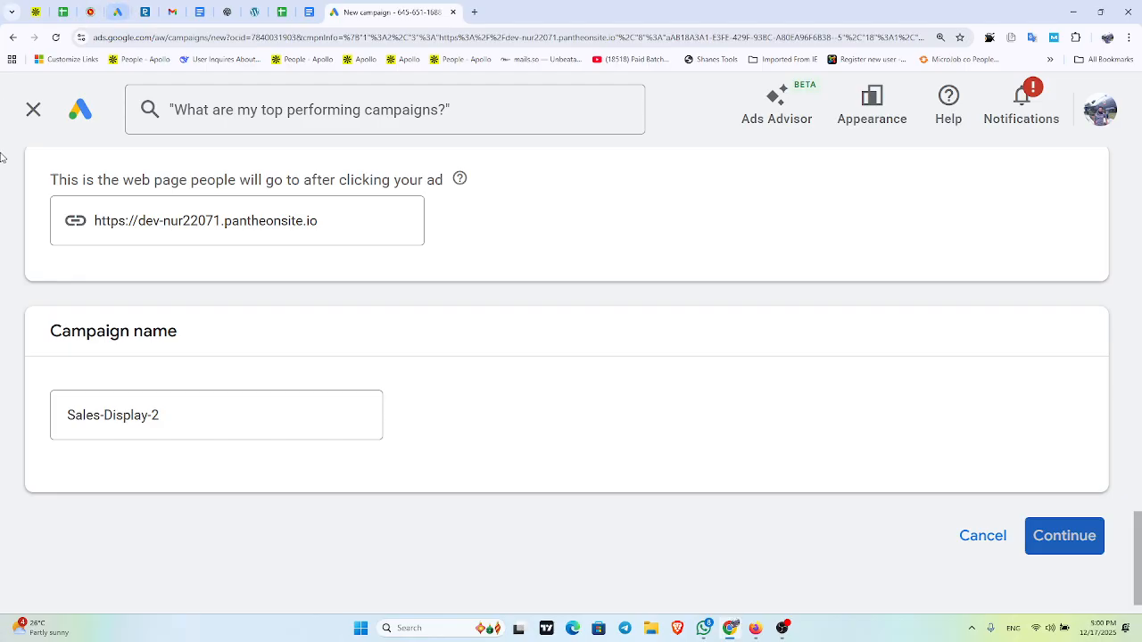
pyautogui.click(472, 10)
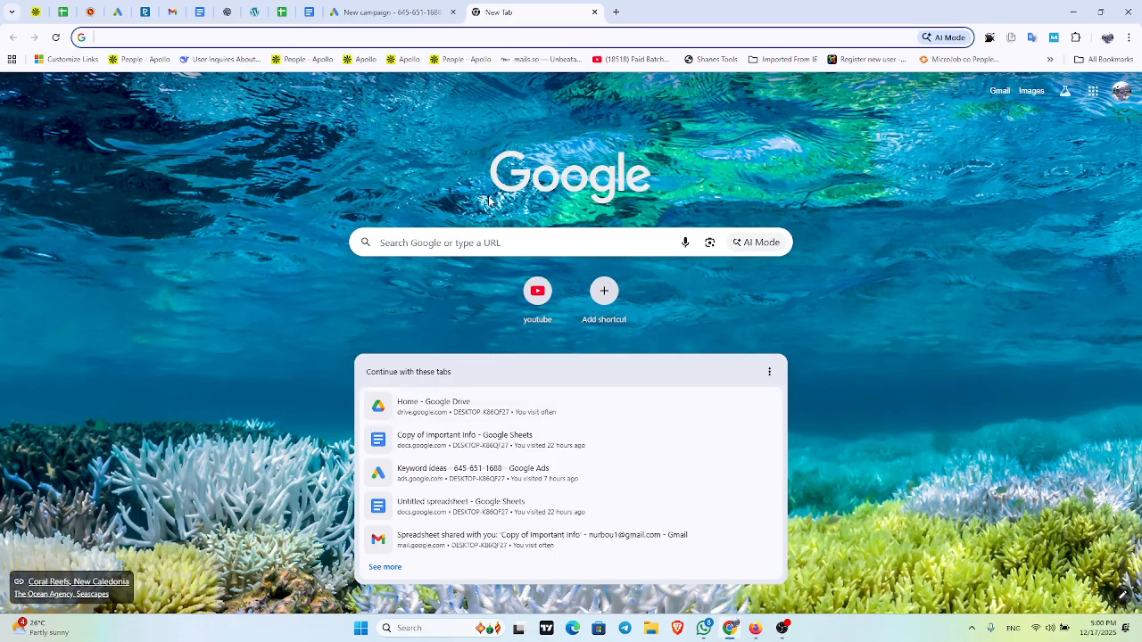
pyautogui.click(594, 11)
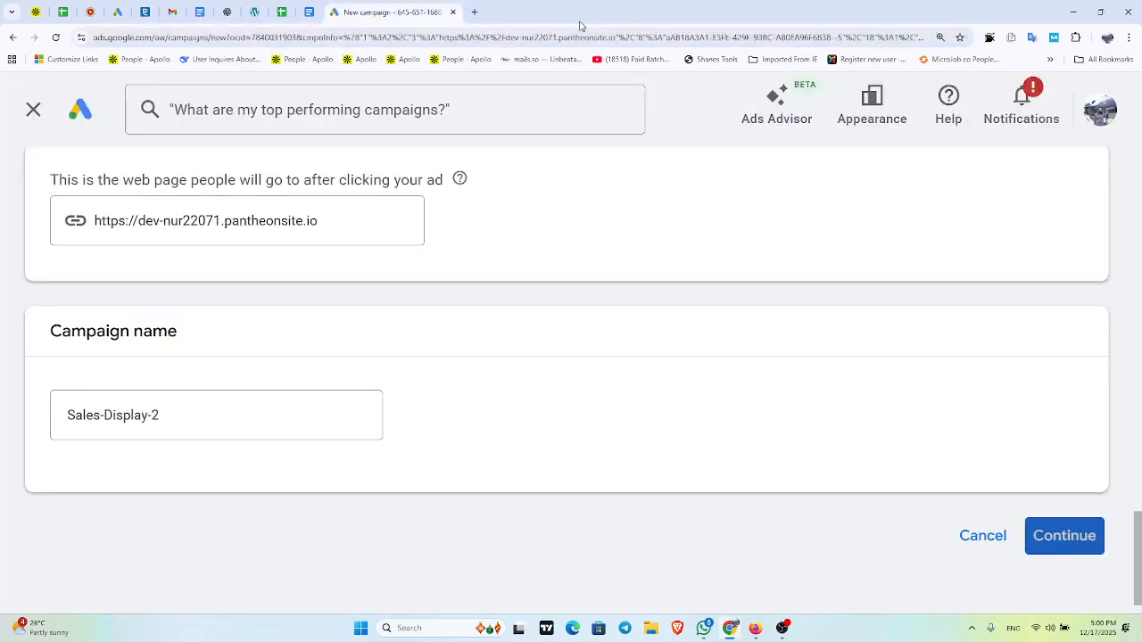
pyautogui.scroll(-1, 426, 280)
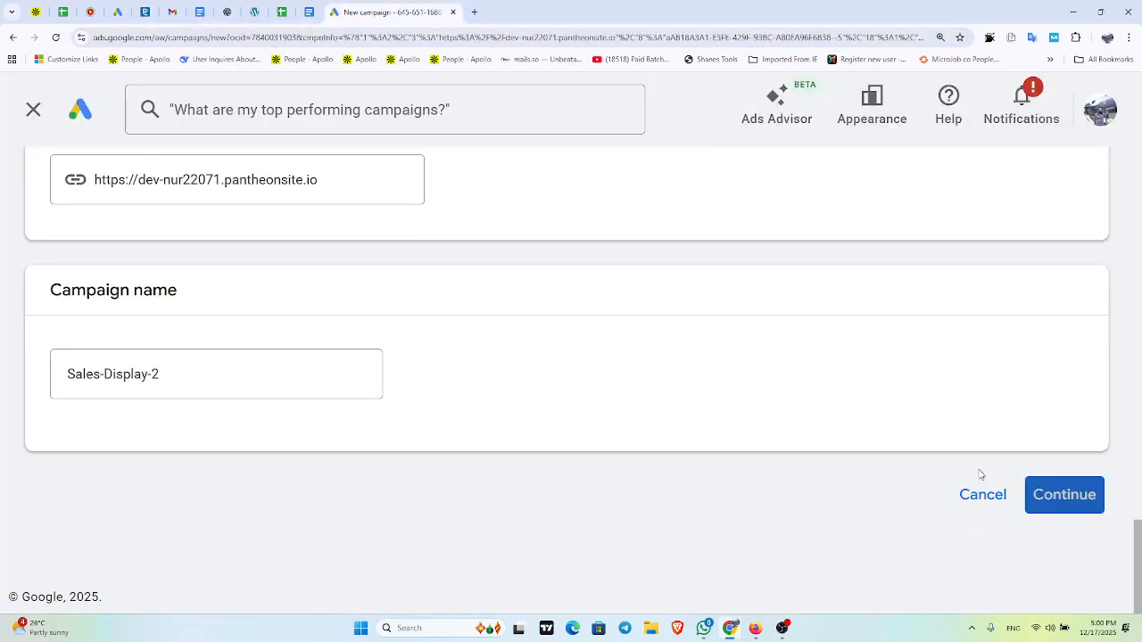
pyautogui.click(1039, 492)
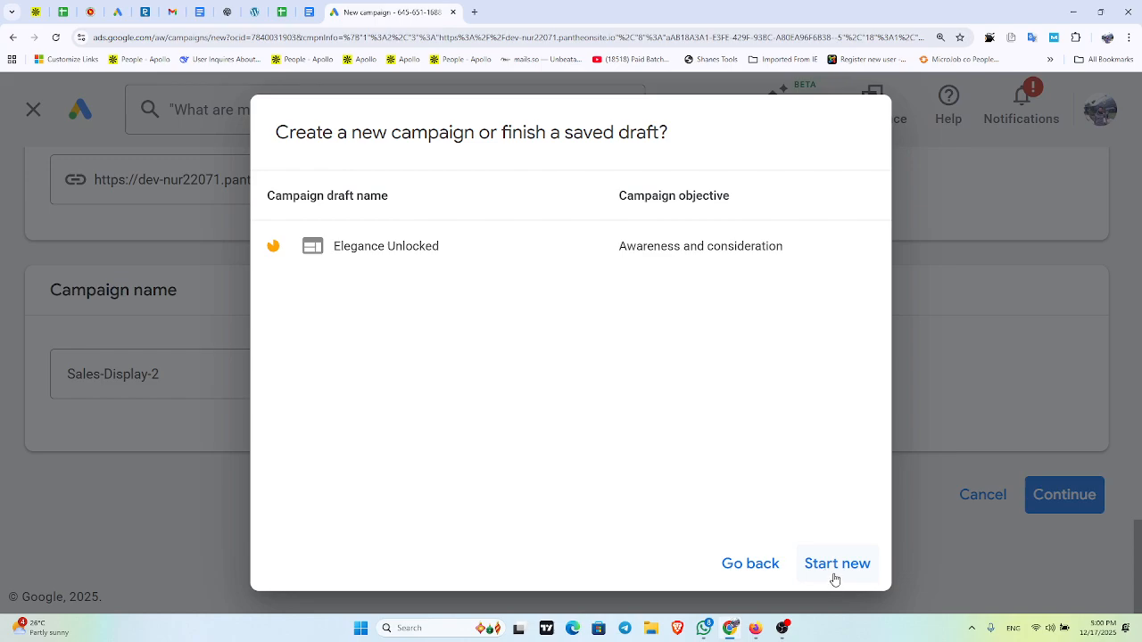
pyautogui.click(946, 344)
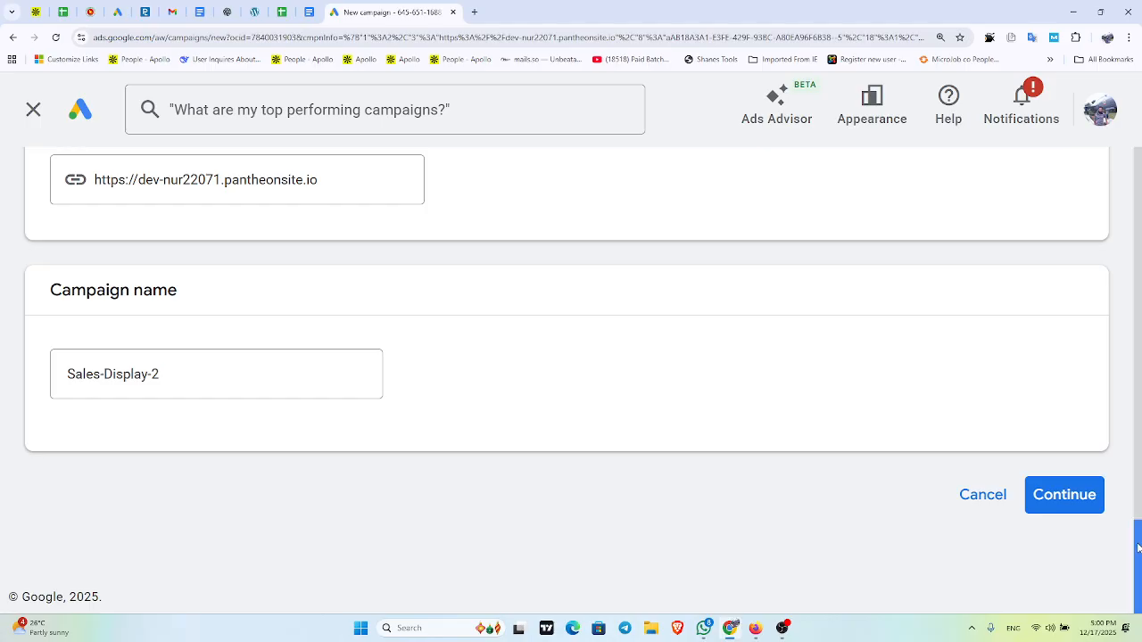
pyautogui.click(1031, 498)
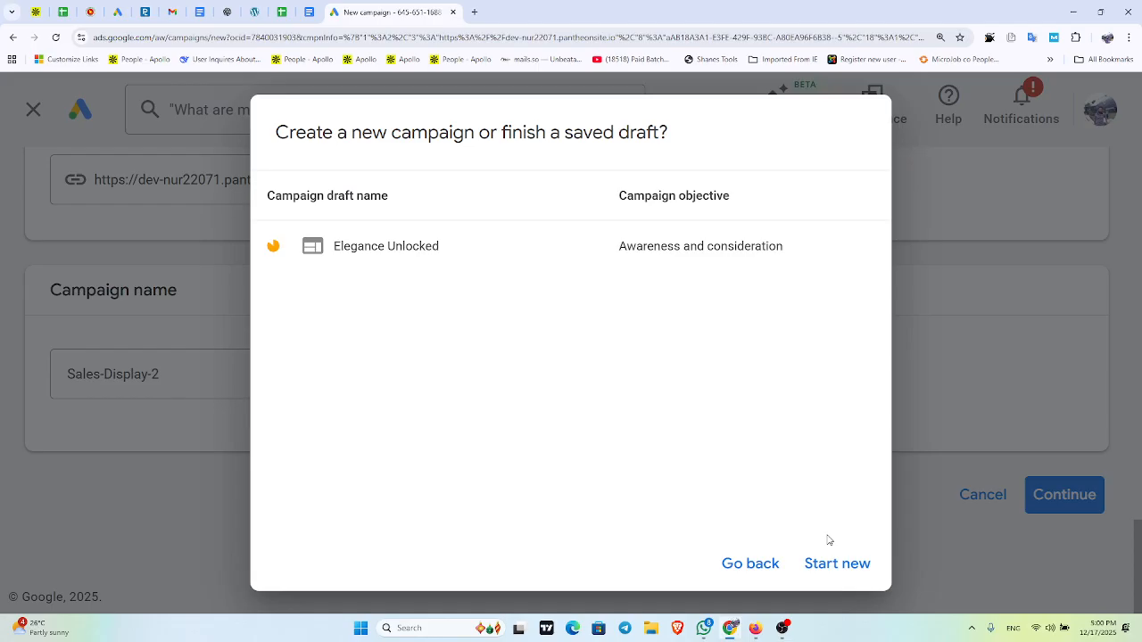
pyautogui.click(1030, 366)
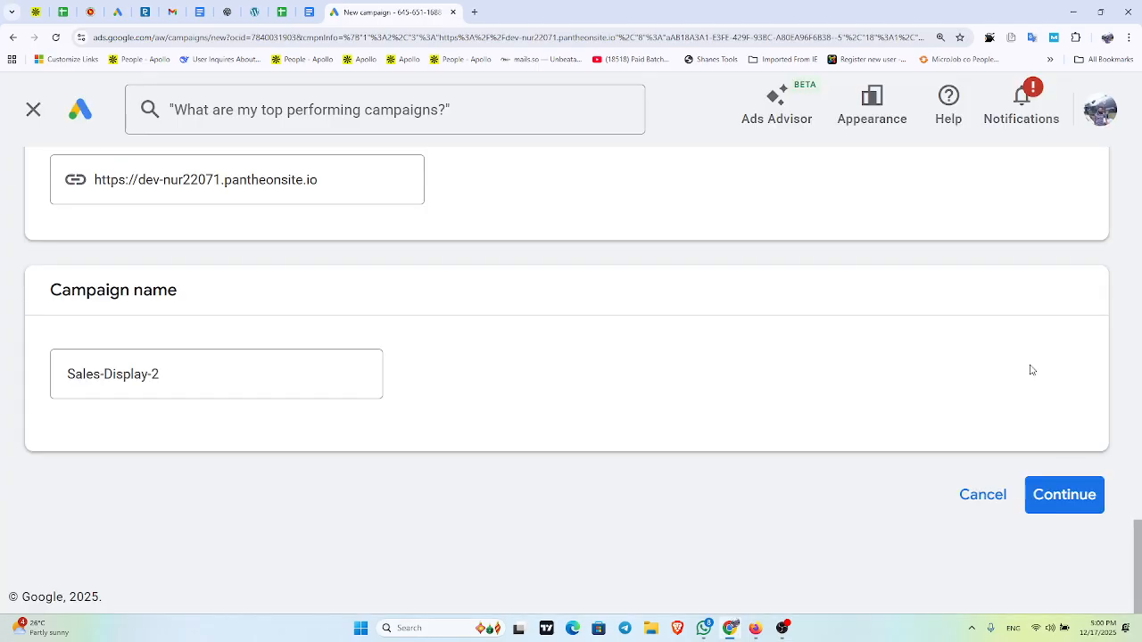
# - Review the campaign objective, the Sales conversion goals, the campaign type and the landing page before continuing
pyautogui.scroll(4, 837, 413)
pyautogui.scroll(-3, 836, 417)
pyautogui.scroll(7, 836, 425)
pyautogui.scroll(-4, 834, 425)
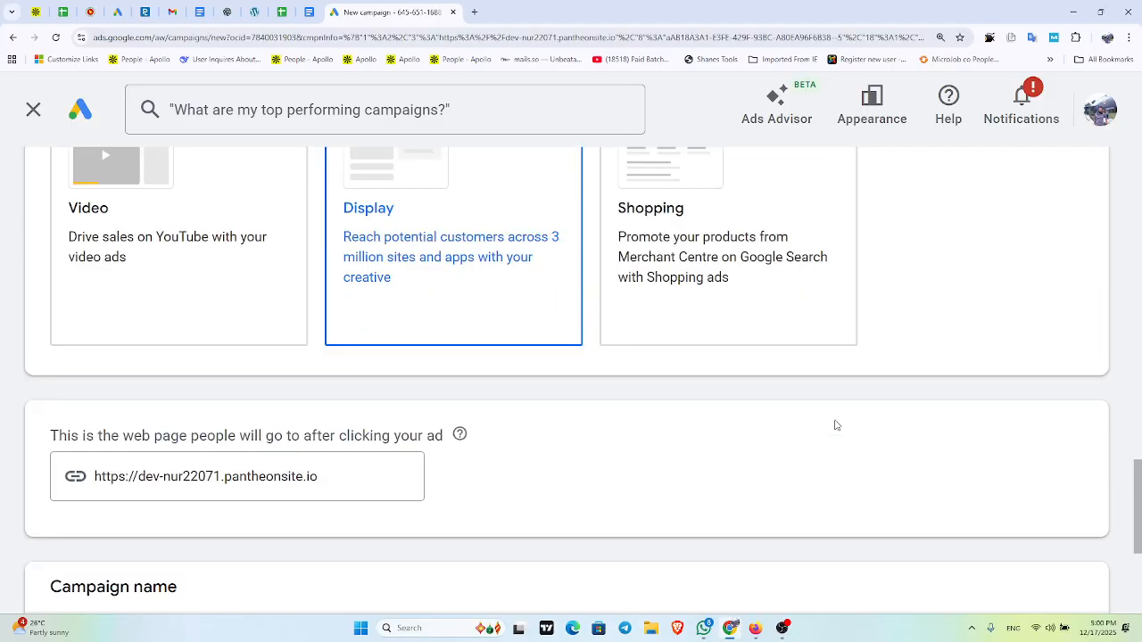
pyautogui.scroll(1, 833, 436)
pyautogui.scroll(10, 831, 441)
pyautogui.scroll(-6, 831, 446)
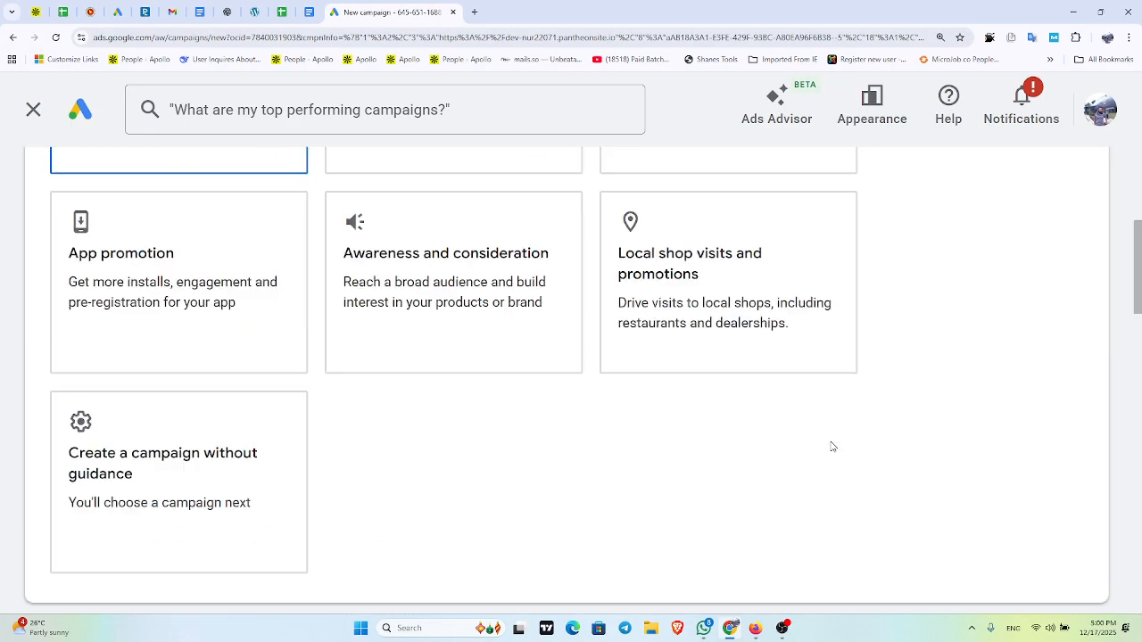
pyautogui.scroll(-6, 739, 387)
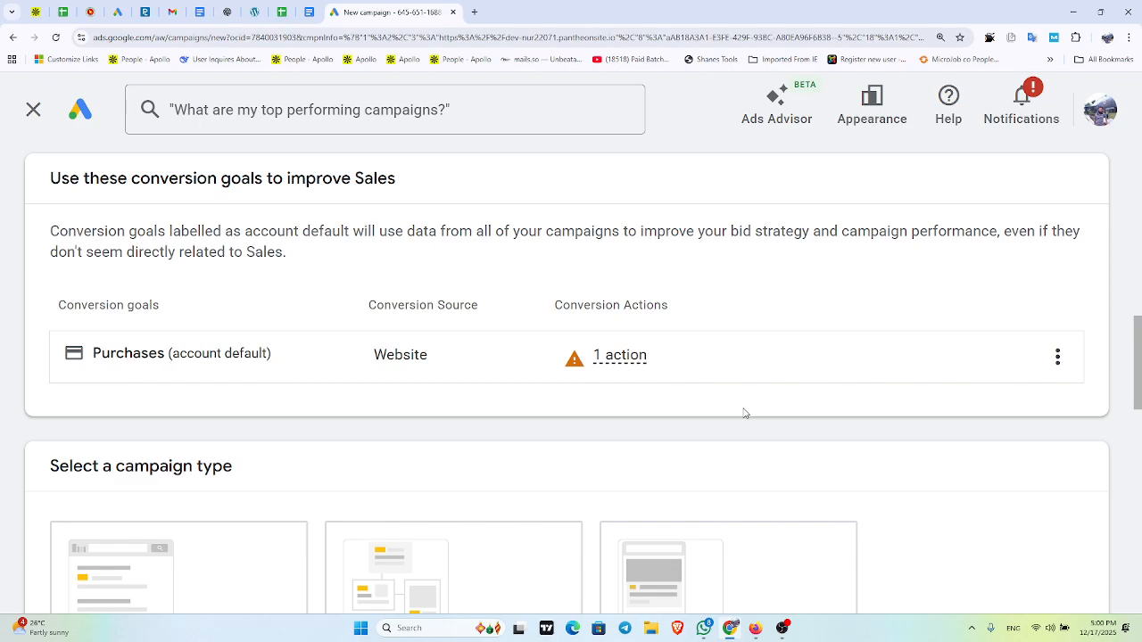
pyautogui.scroll(-3, 745, 413)
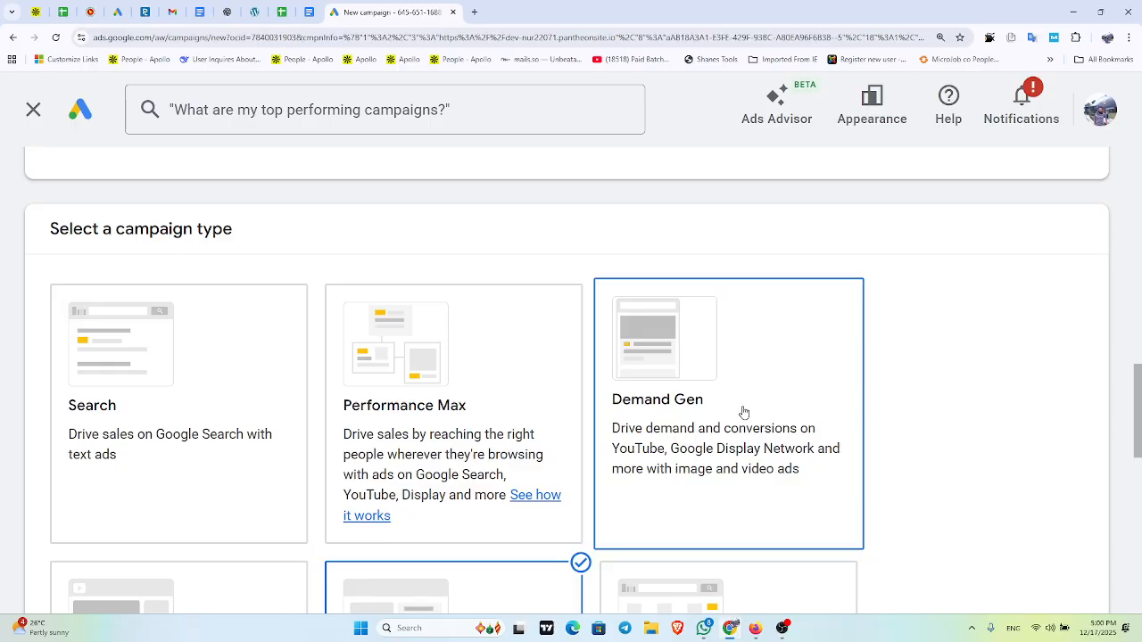
pyautogui.scroll(-10, 744, 413)
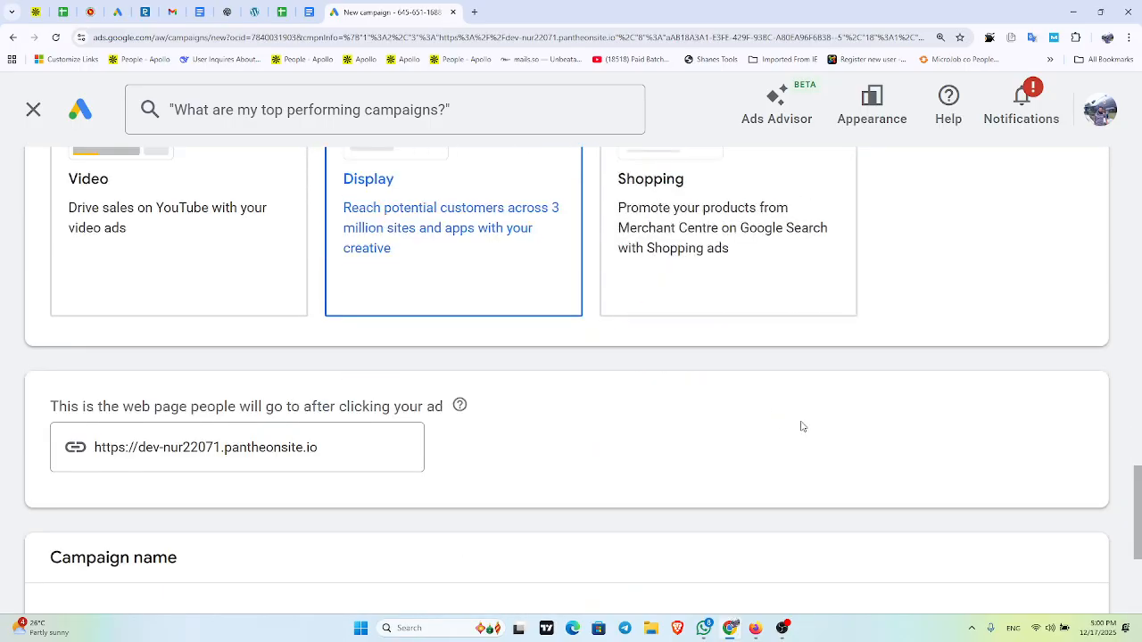
# - Continue with a new campaign instead of the saved draft and look over its campaign settings
pyautogui.click(1032, 481)
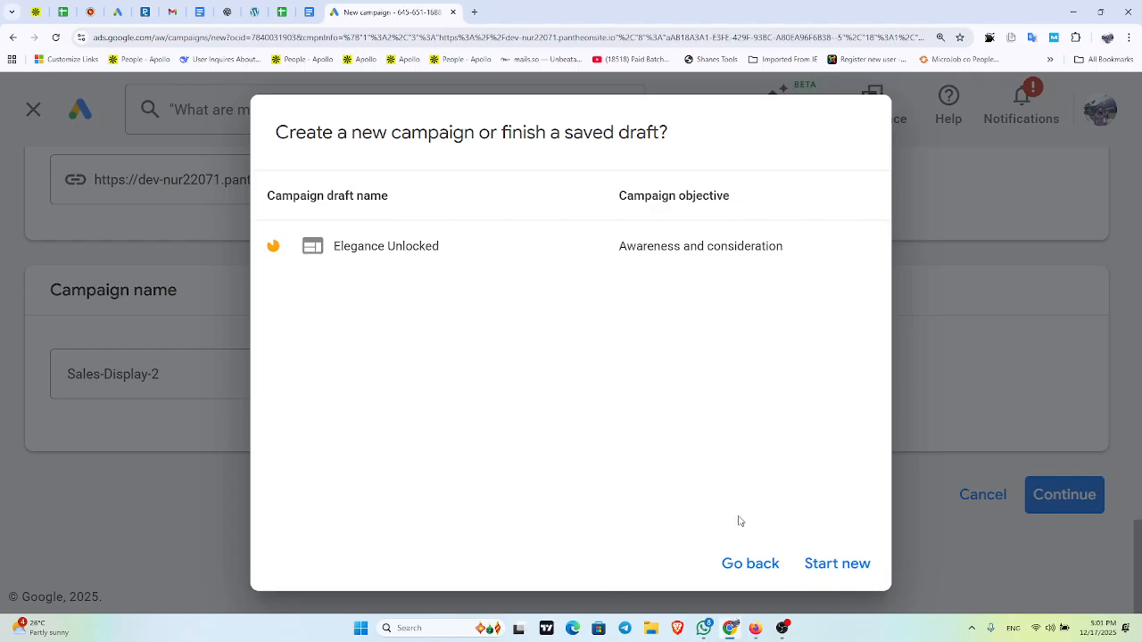
pyautogui.click(838, 563)
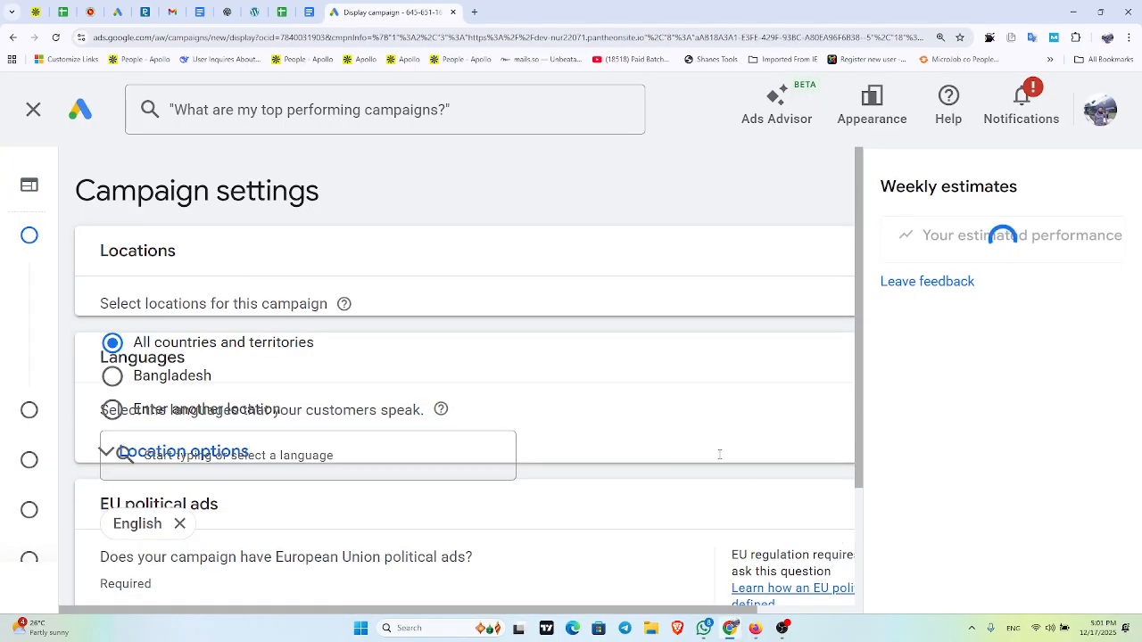
pyautogui.scroll(-1, 406, 368)
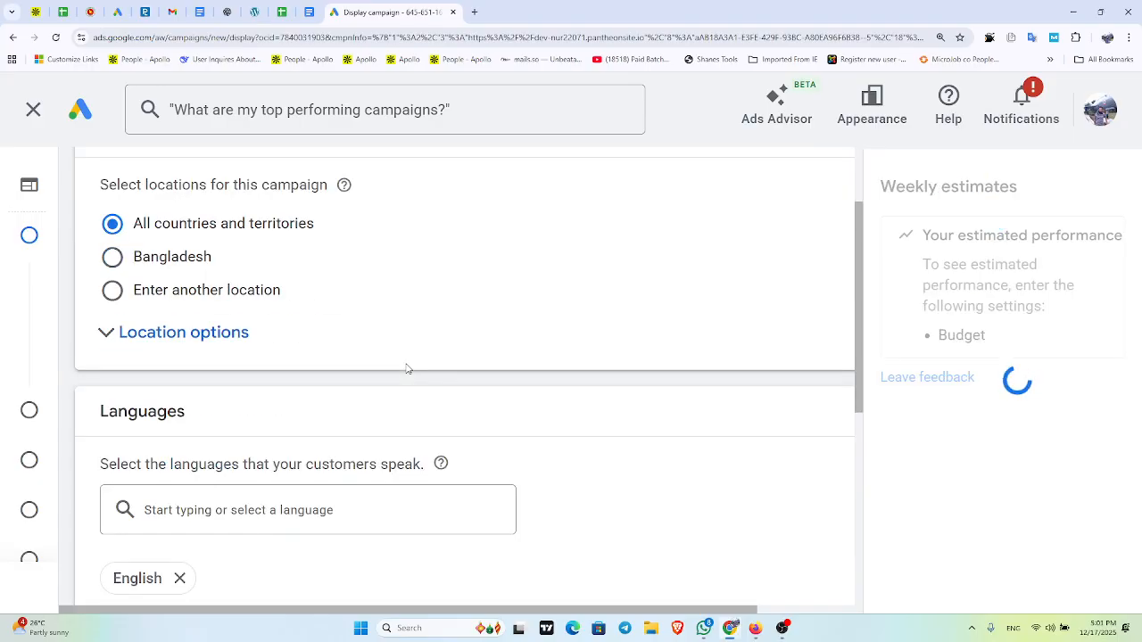
pyautogui.scroll(-3, 406, 368)
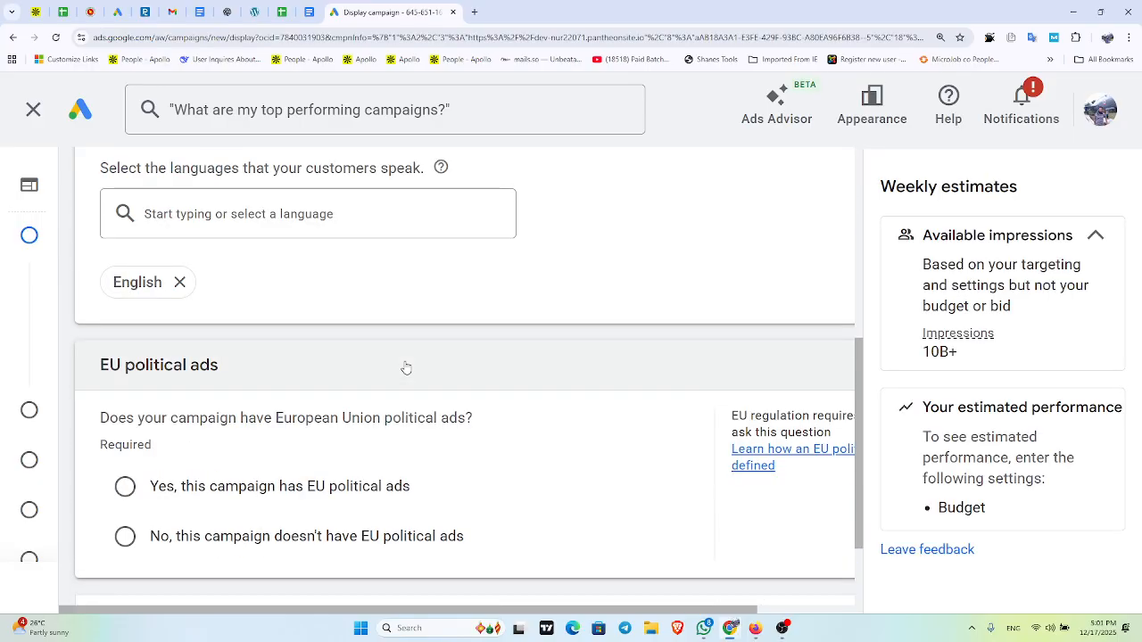
pyautogui.scroll(-3, 406, 368)
pyautogui.scroll(2, 406, 368)
pyautogui.scroll(3, 406, 368)
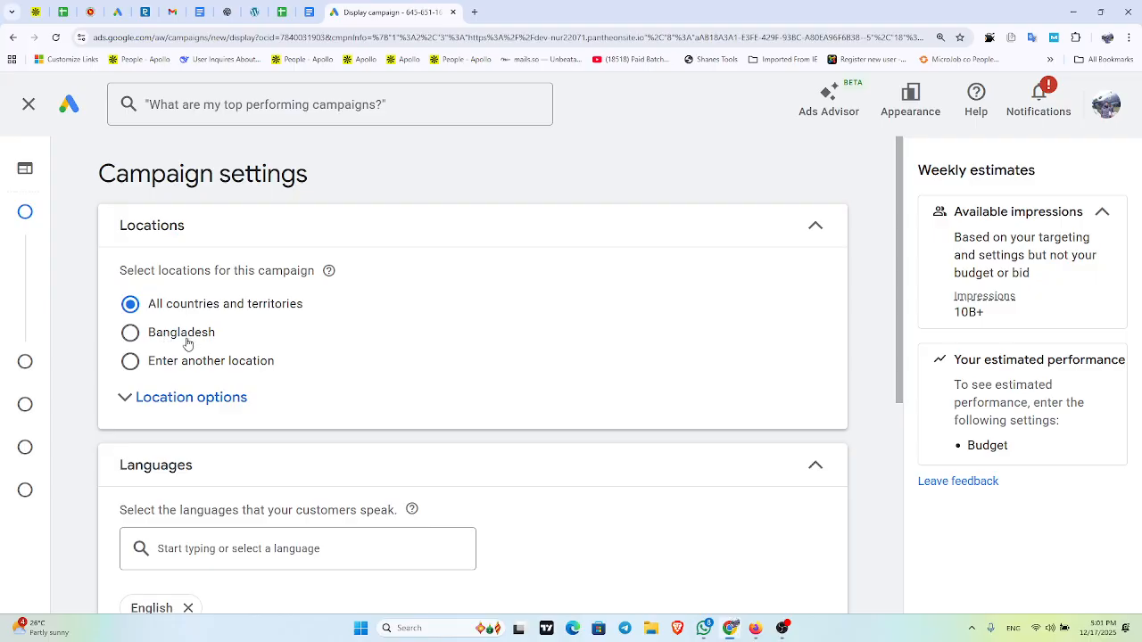
# - Target the campaign to Bangladesh and add the suggested Bengali language alongside English
pyautogui.click(185, 334)
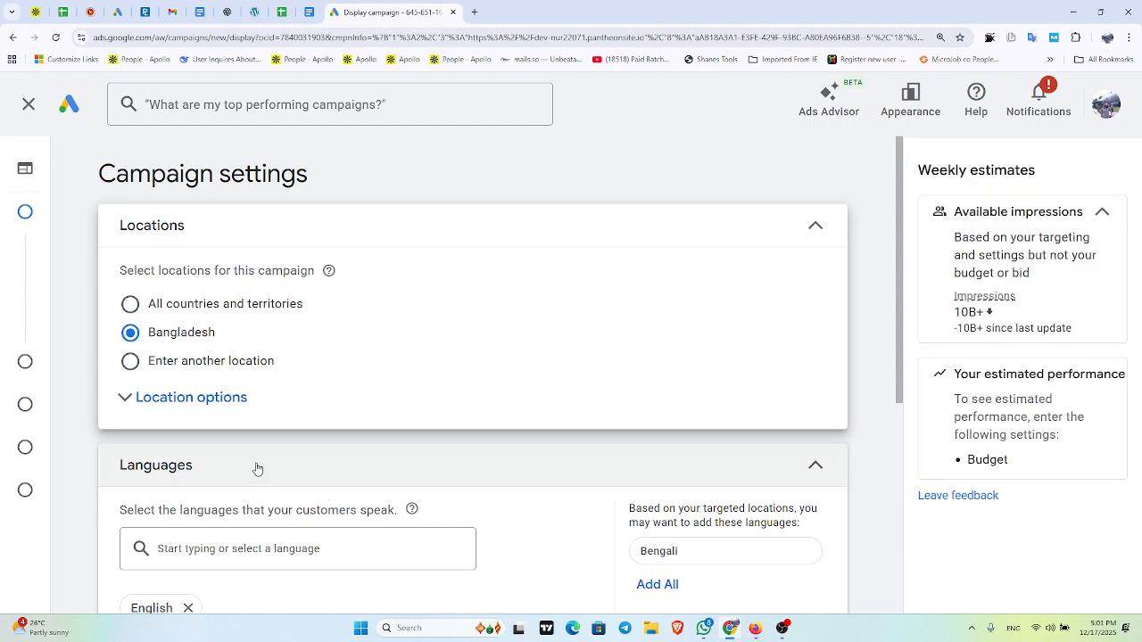
pyautogui.scroll(-1, 255, 467)
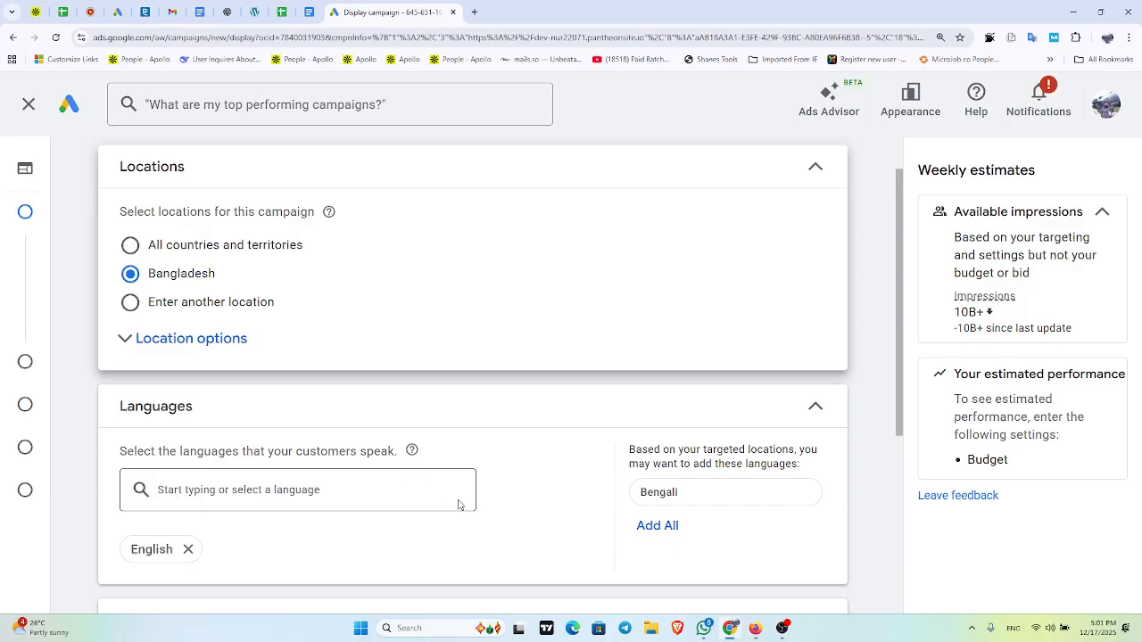
pyautogui.click(640, 492)
pyautogui.scroll(-2, 384, 513)
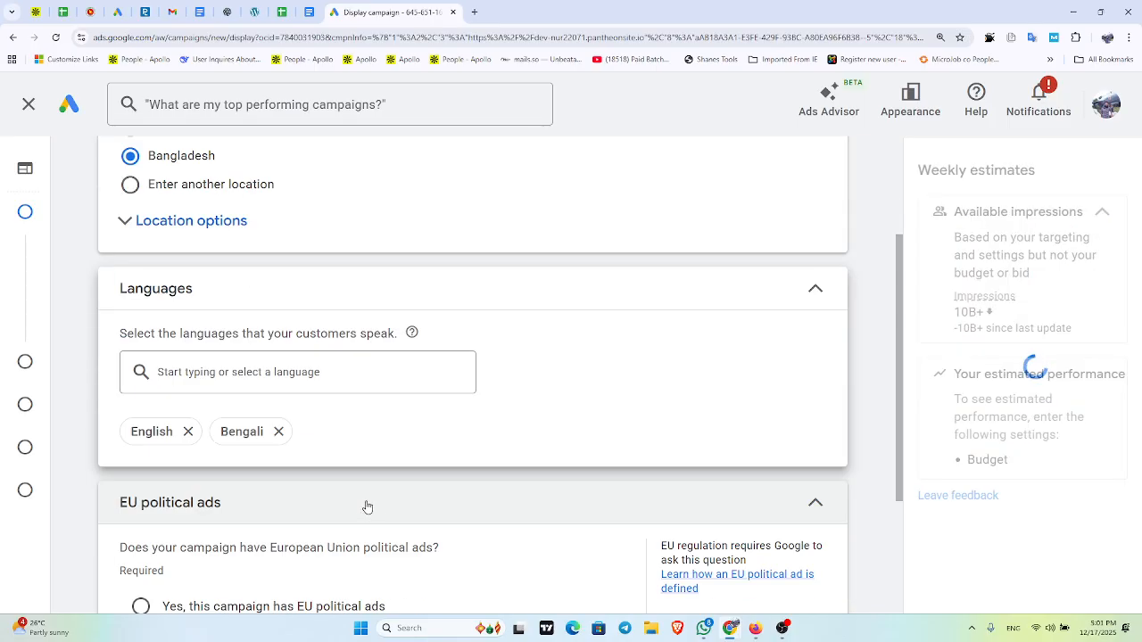
# - Declare that the campaign doesn't have EU political ads and that the account isn't planned to run them
pyautogui.scroll(-2, 373, 506)
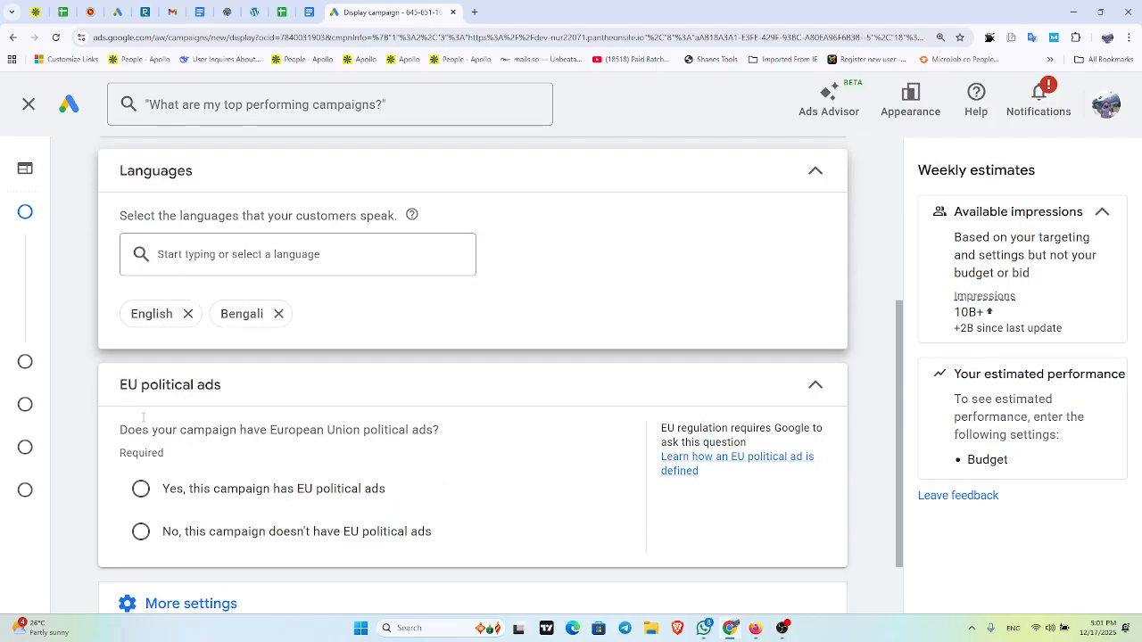
pyautogui.click(141, 532)
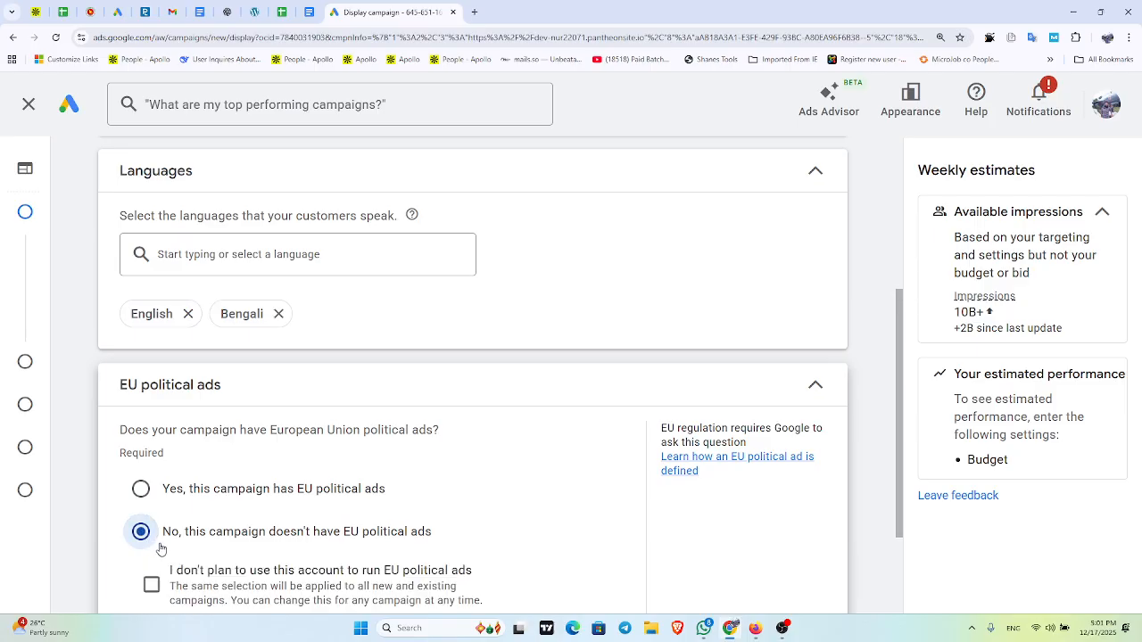
pyautogui.scroll(-1, 159, 546)
pyautogui.click(151, 528)
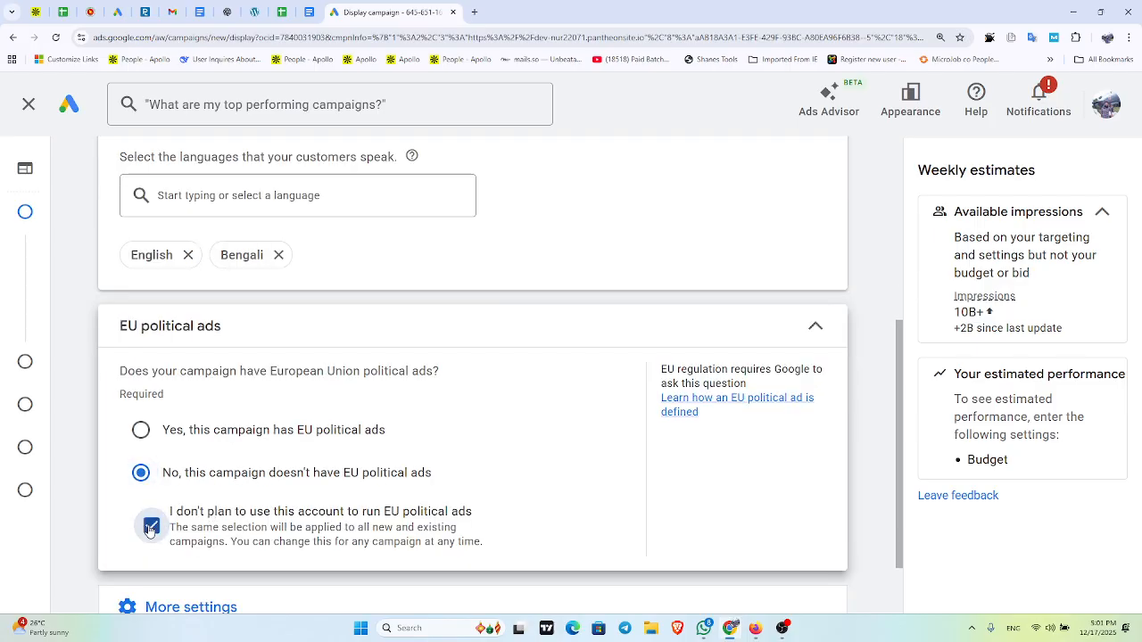
# - Expand the additional campaign settings below the EU political ads section
pyautogui.scroll(-1, 268, 482)
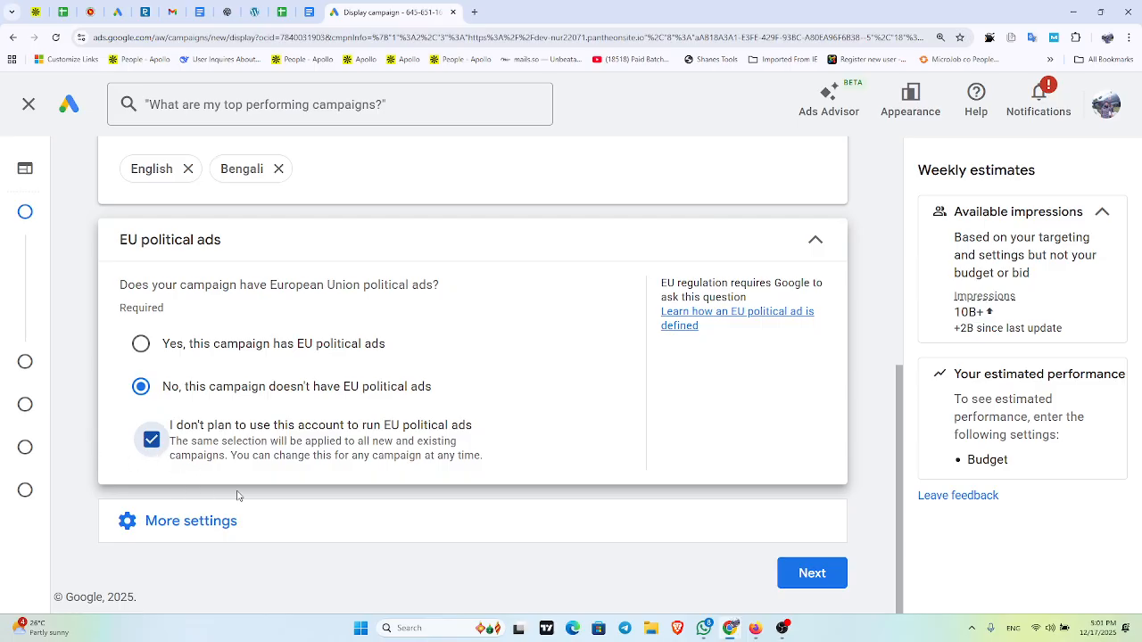
pyautogui.click(446, 525)
pyautogui.scroll(-1, 439, 516)
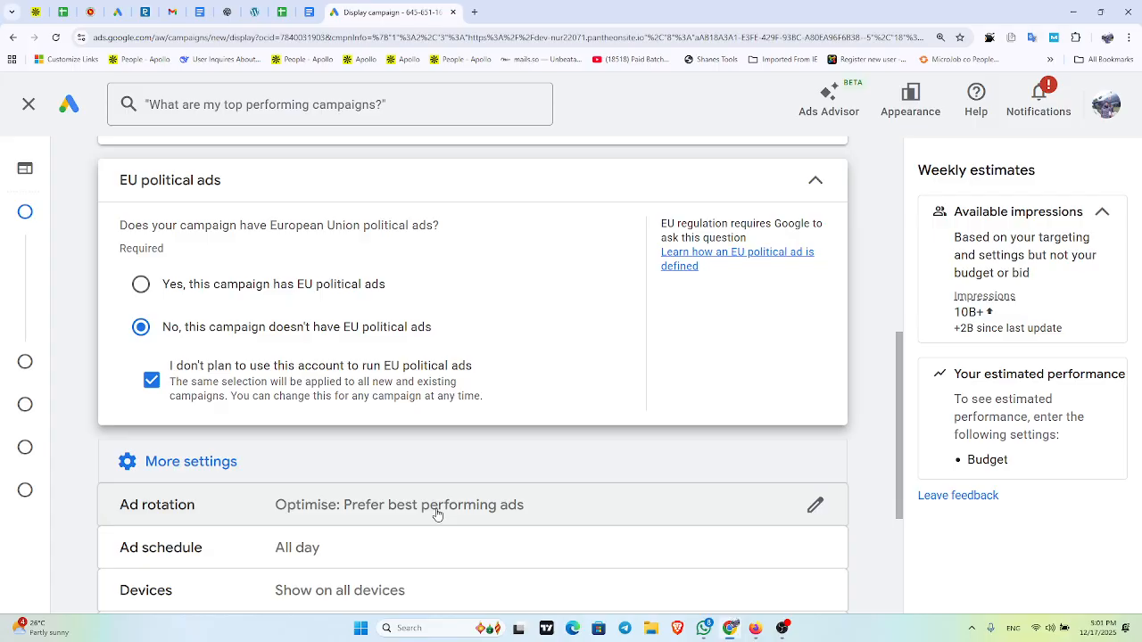
# - Review the chosen location, languages, EU political ads declaration, weekly estimates and the additional settings from ad rotation to content exclusions
pyautogui.scroll(6, 437, 514)
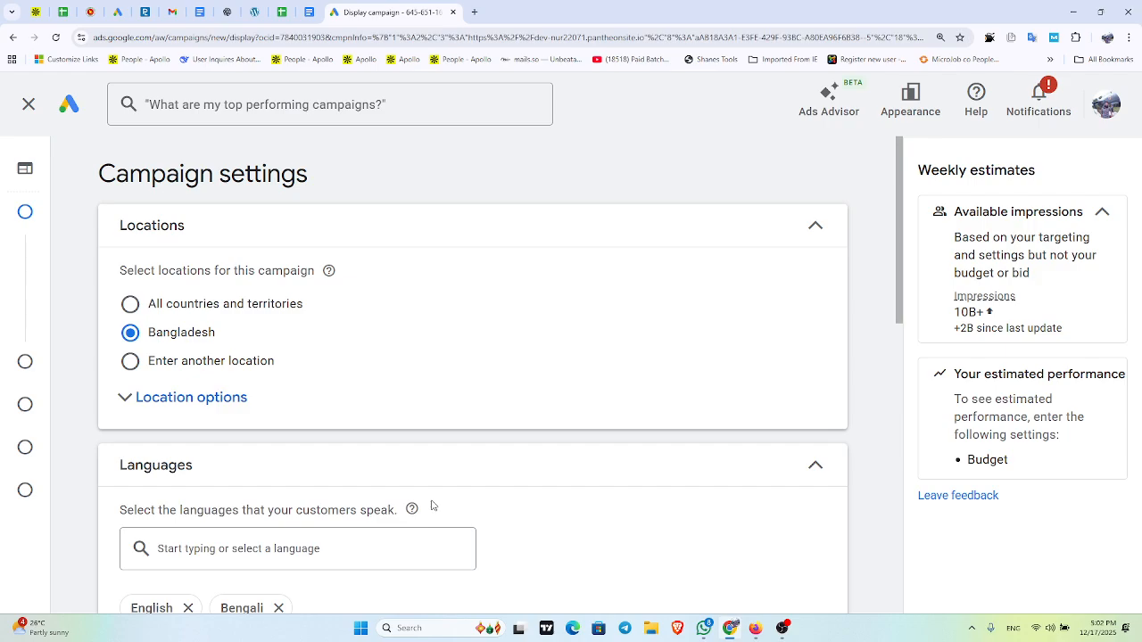
pyautogui.scroll(-4, 432, 506)
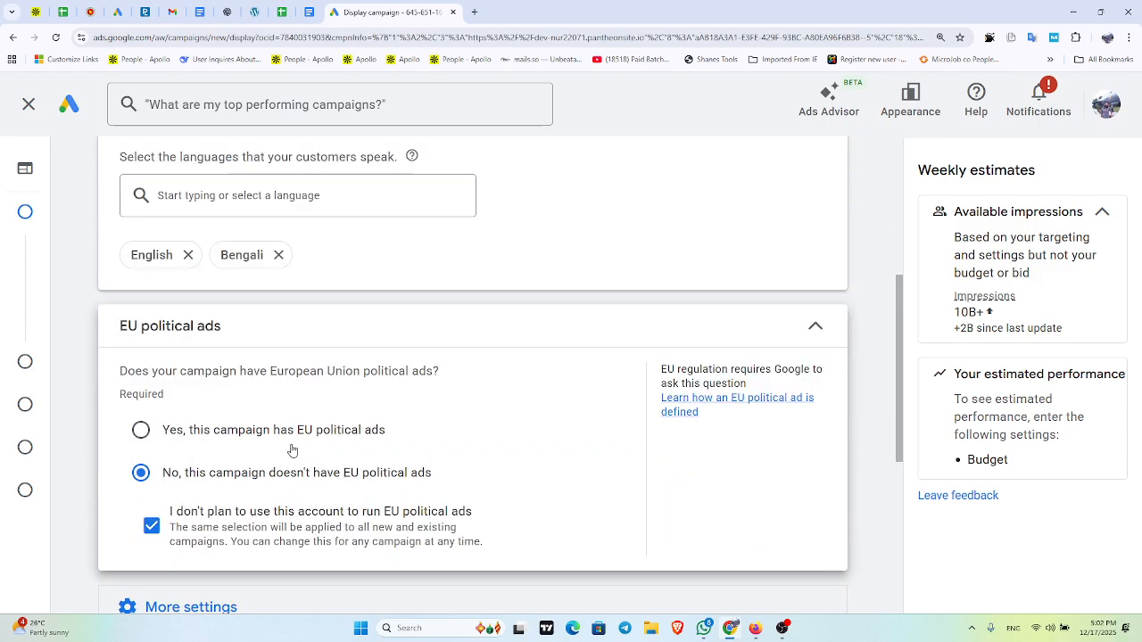
pyautogui.scroll(-1, 293, 451)
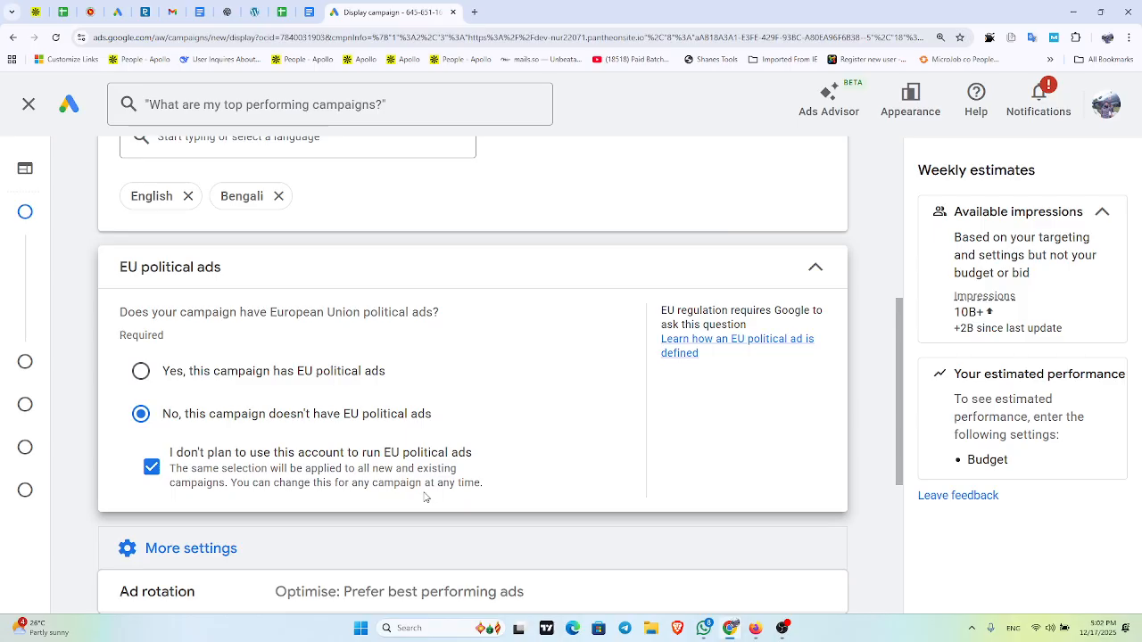
pyautogui.scroll(-1, 361, 455)
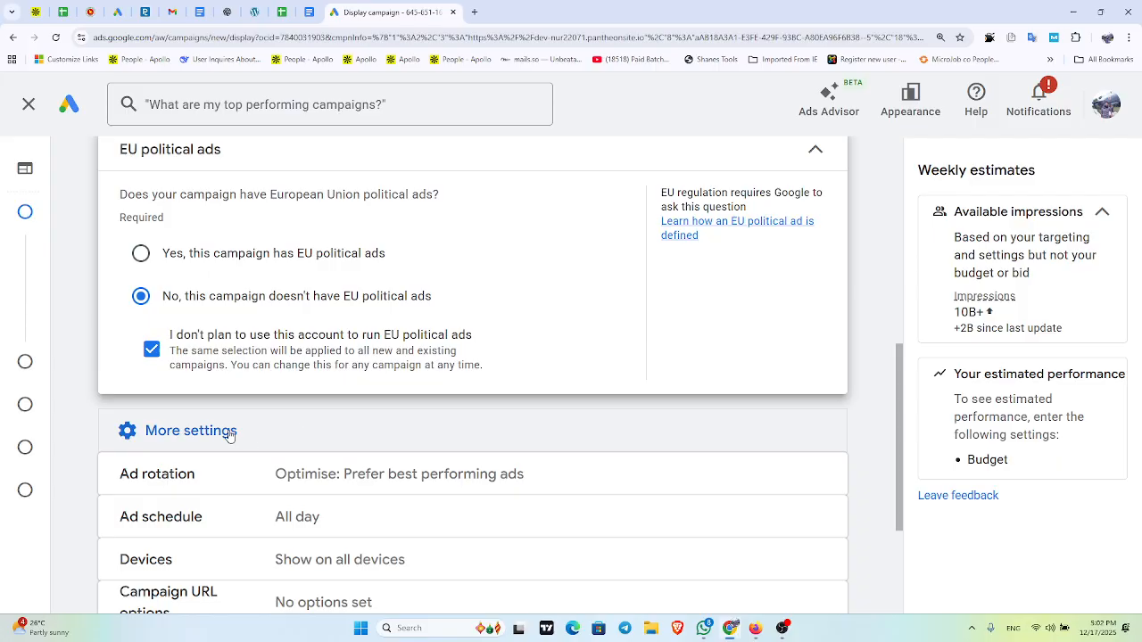
pyautogui.scroll(1, 224, 428)
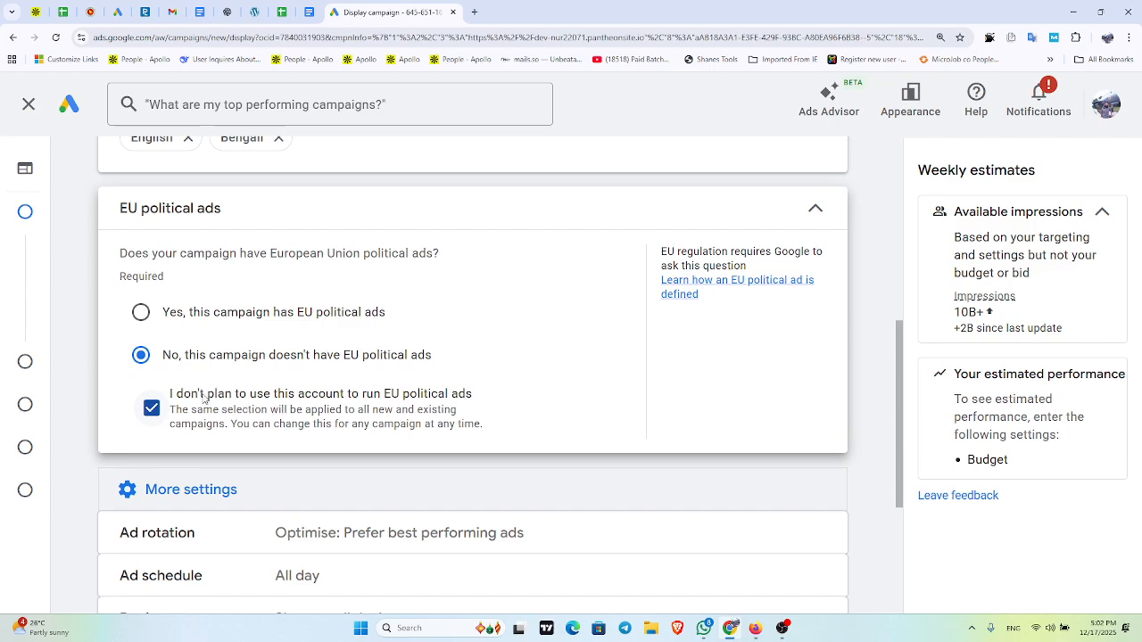
pyautogui.scroll(2, 168, 153)
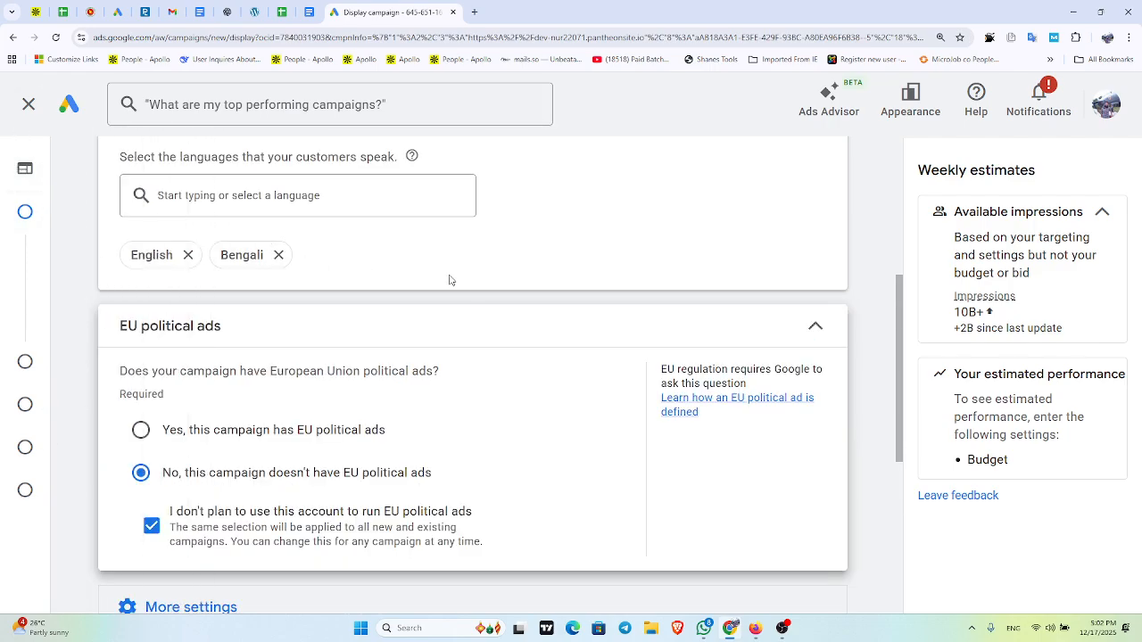
pyautogui.scroll(1, 513, 295)
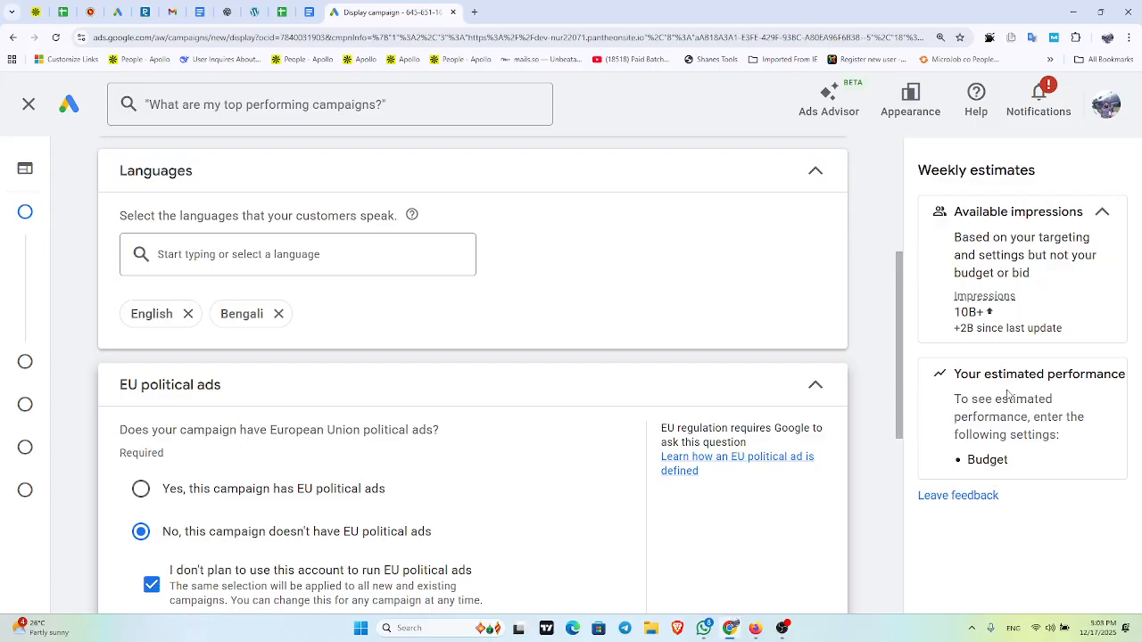
pyautogui.scroll(-1, 761, 348)
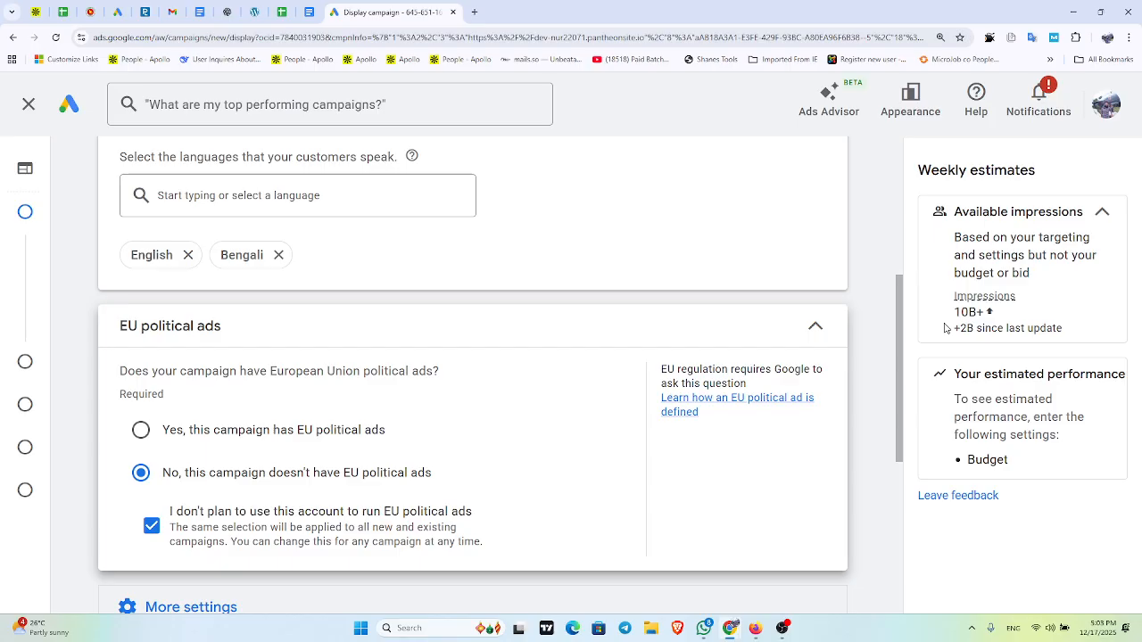
pyautogui.scroll(-4, 759, 339)
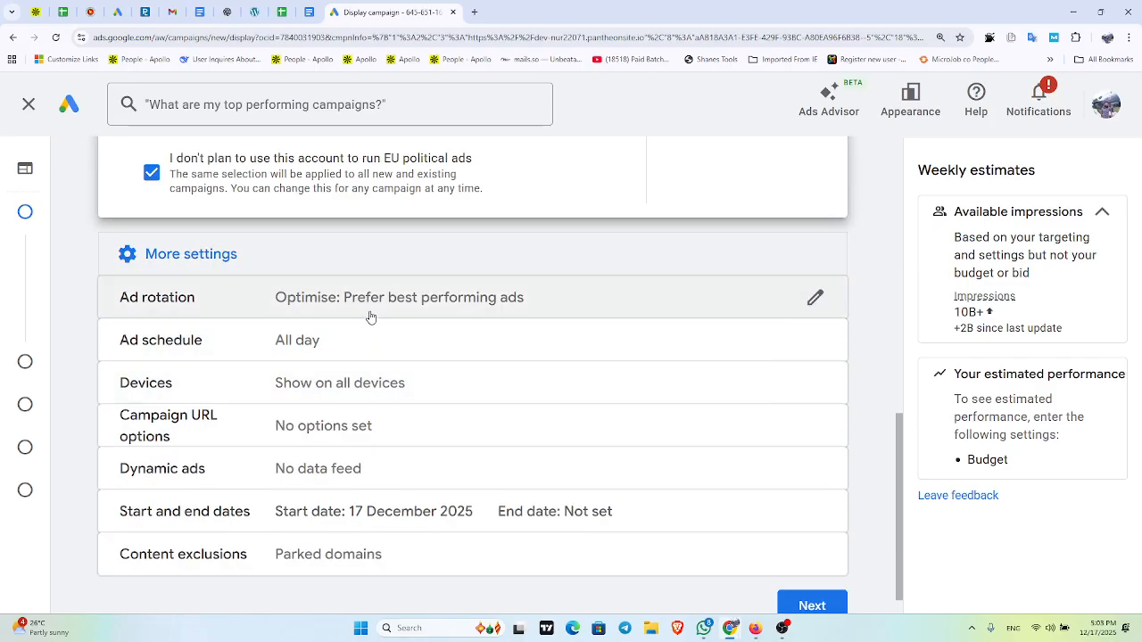
# - Examine the day options offered in the campaign's ad schedule
pyautogui.click(328, 343)
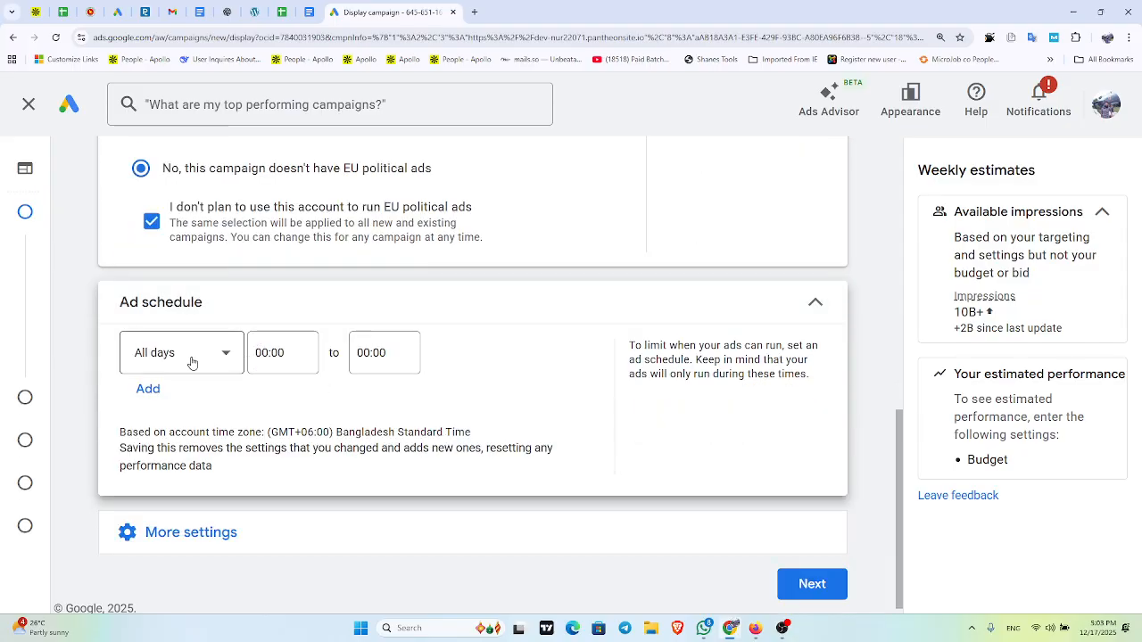
pyautogui.click(189, 362)
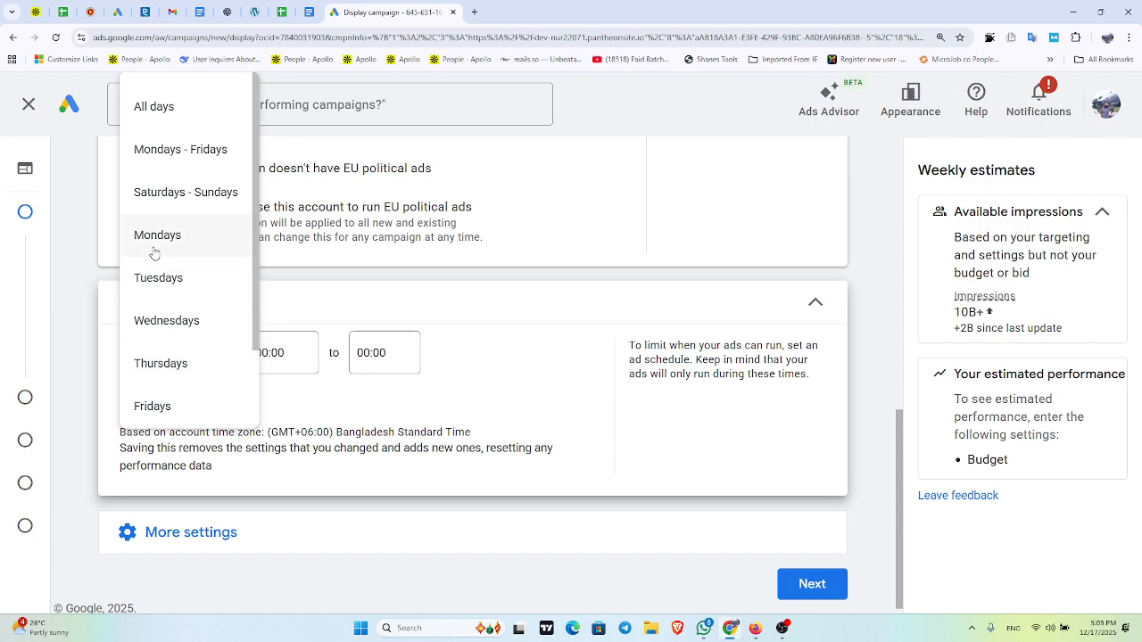
pyautogui.click(348, 309)
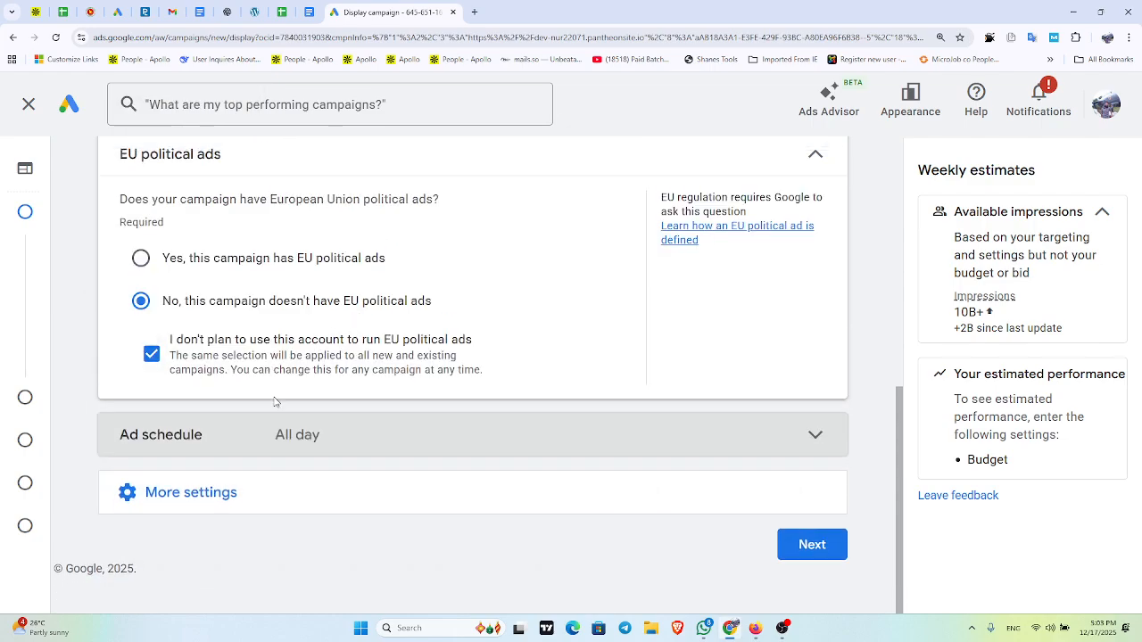
# - Set the campaign's end date to 20 December 2025
pyautogui.click(264, 494)
pyautogui.scroll(-2, 401, 419)
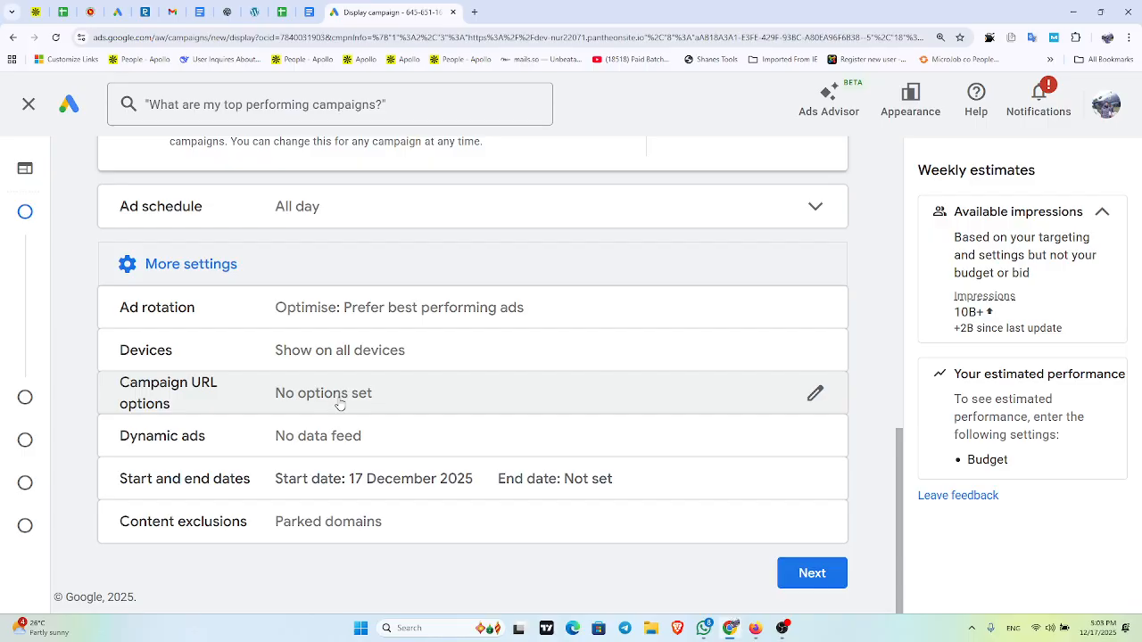
pyautogui.click(273, 479)
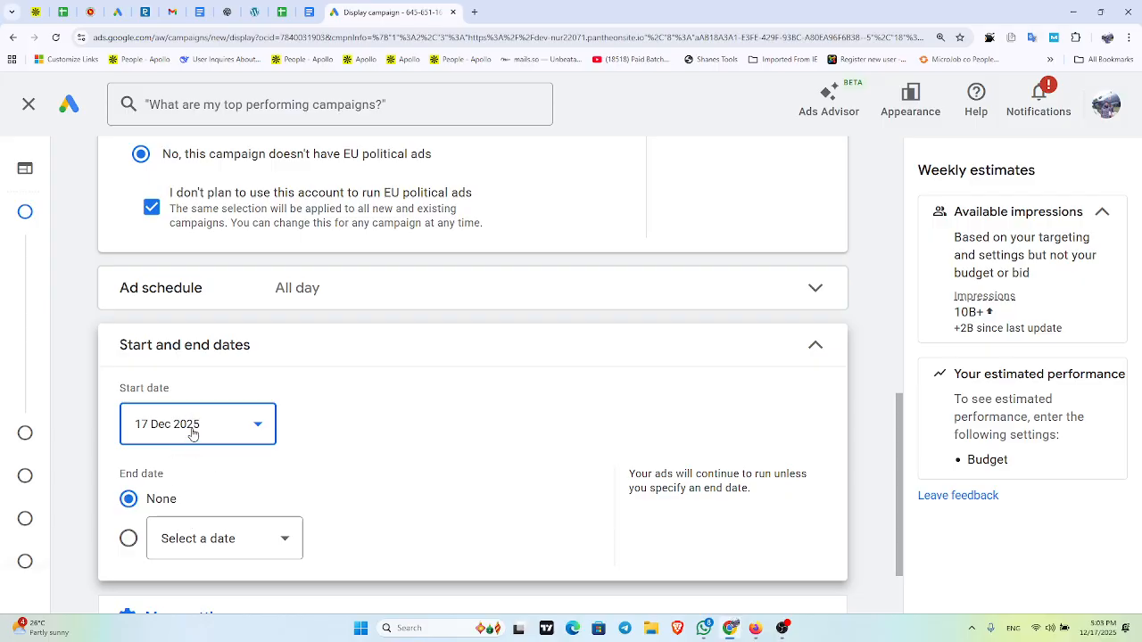
pyautogui.click(222, 537)
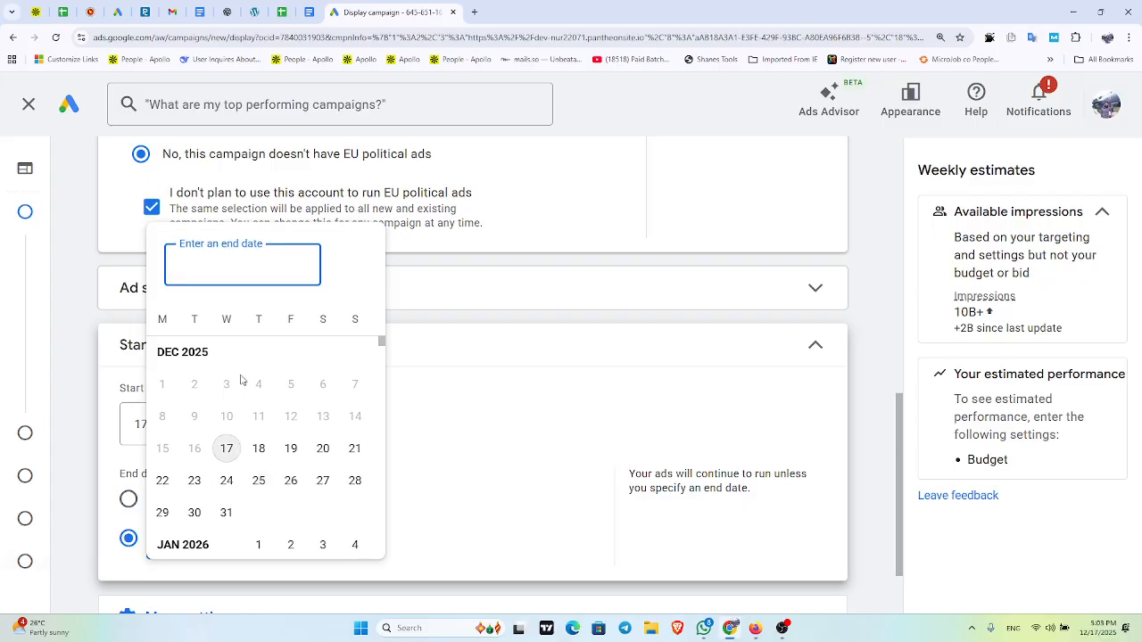
pyautogui.click(321, 449)
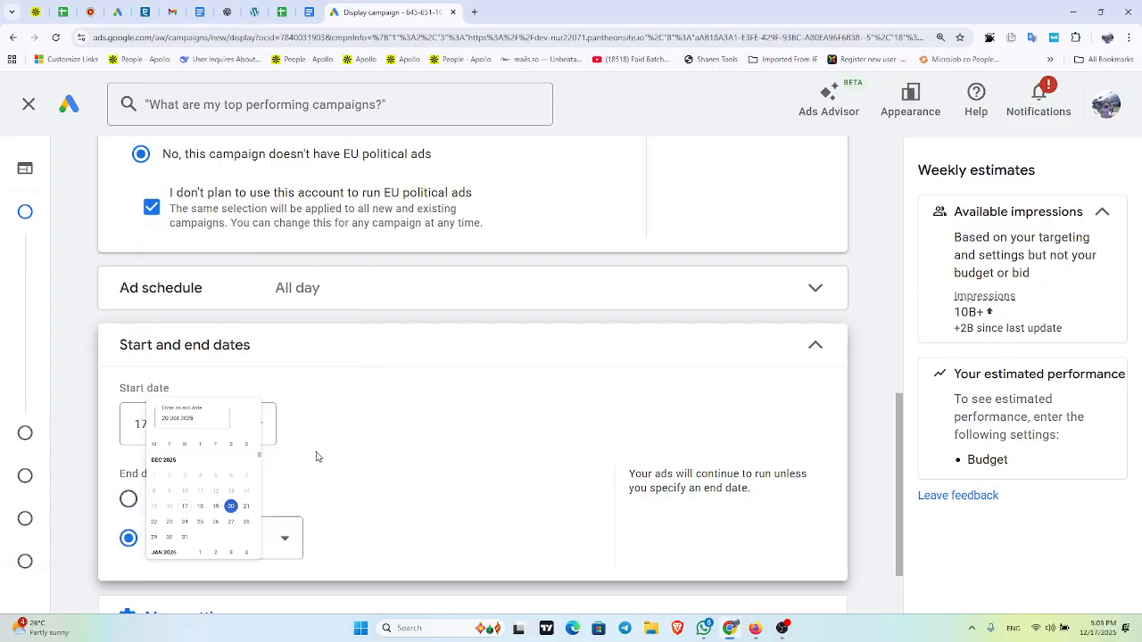
# - Set the first ad schedule entry to Mondays and check the start and end dates section
pyautogui.click(323, 290)
pyautogui.click(201, 347)
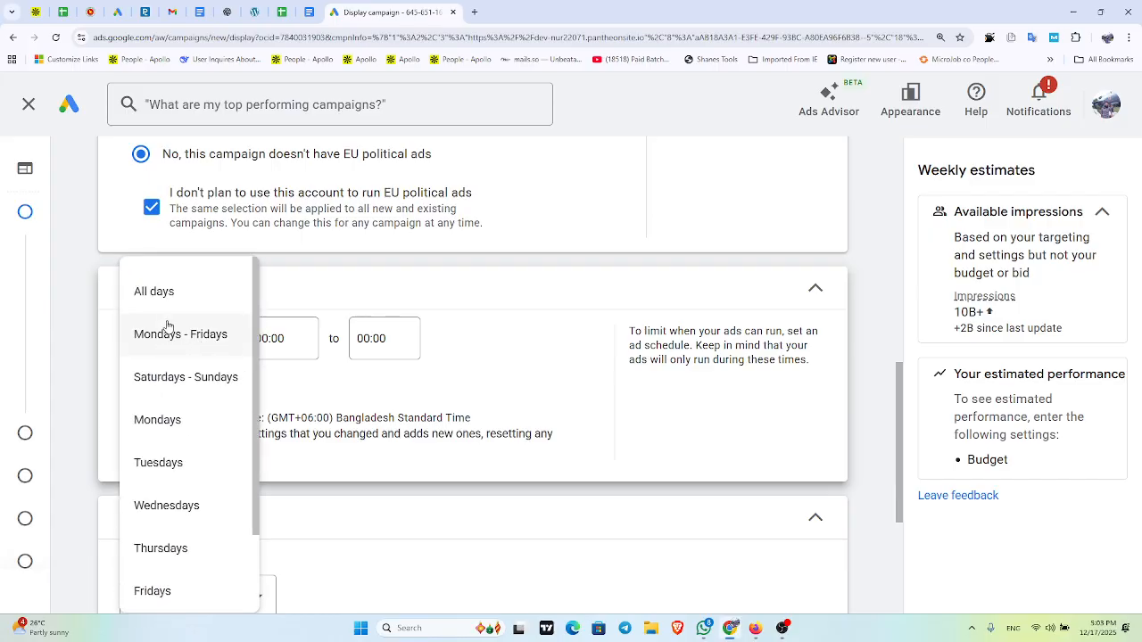
pyautogui.click(195, 413)
pyautogui.click(190, 344)
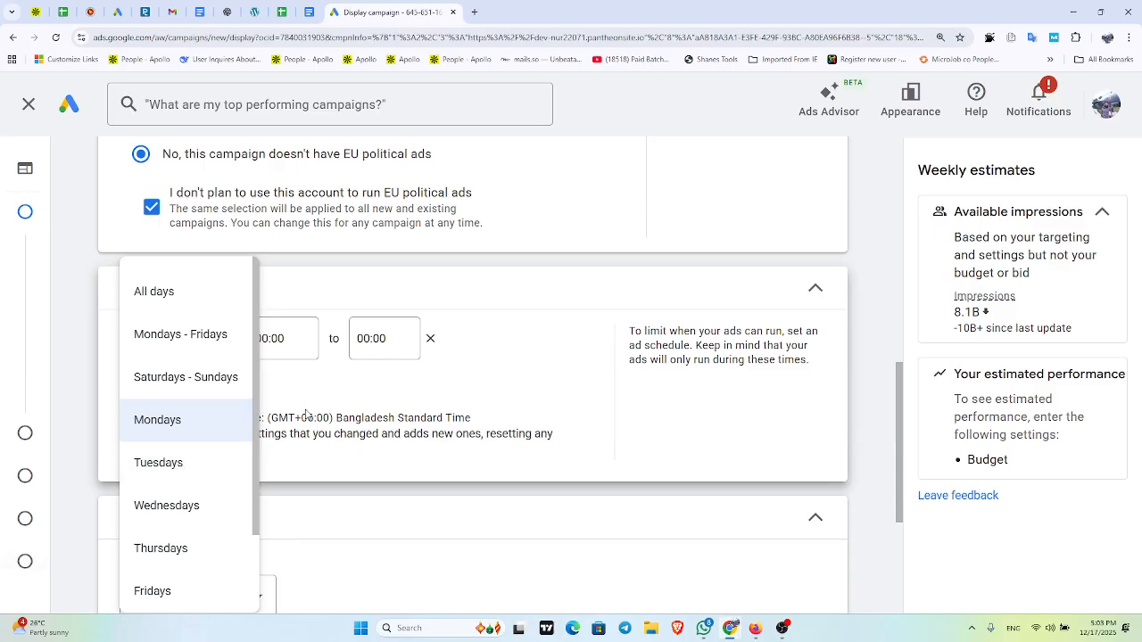
pyautogui.scroll(-1, 308, 438)
pyautogui.click(321, 450)
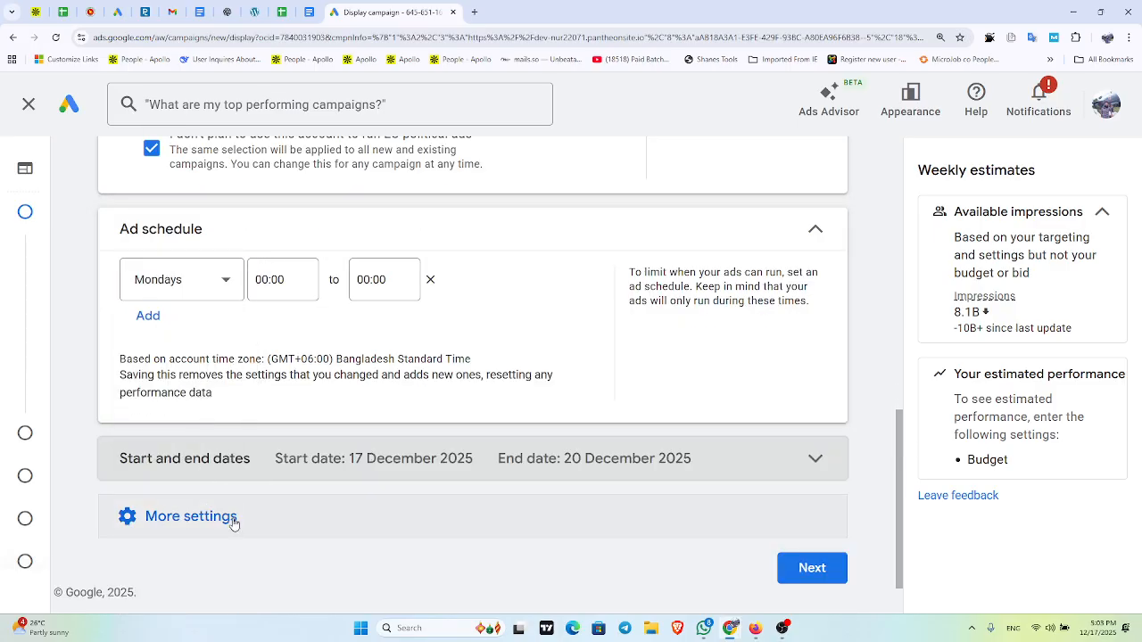
pyautogui.click(251, 455)
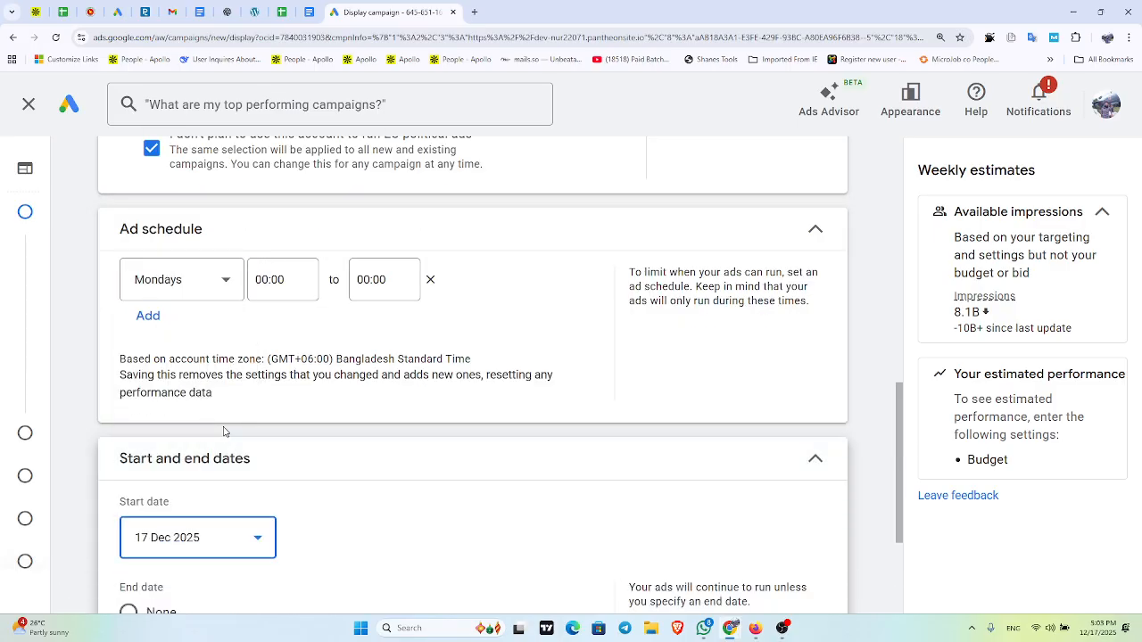
# - Set the first ad schedule entry to Tuesdays, and add a second entry for Fridays and a third for All days
pyautogui.click(213, 287)
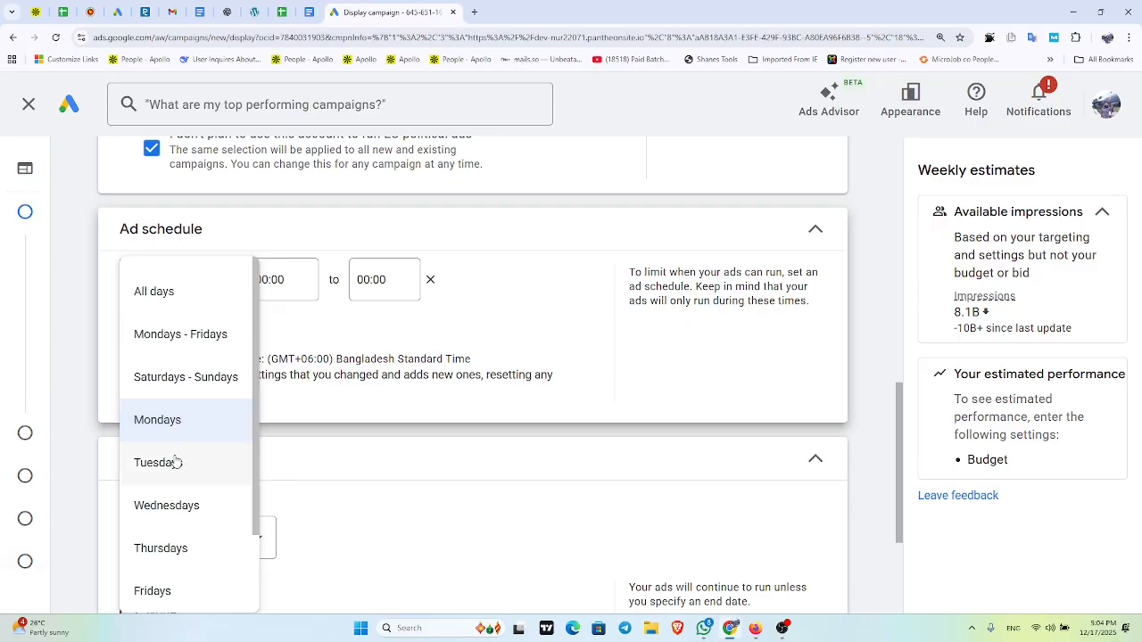
pyautogui.click(175, 462)
pyautogui.click(148, 315)
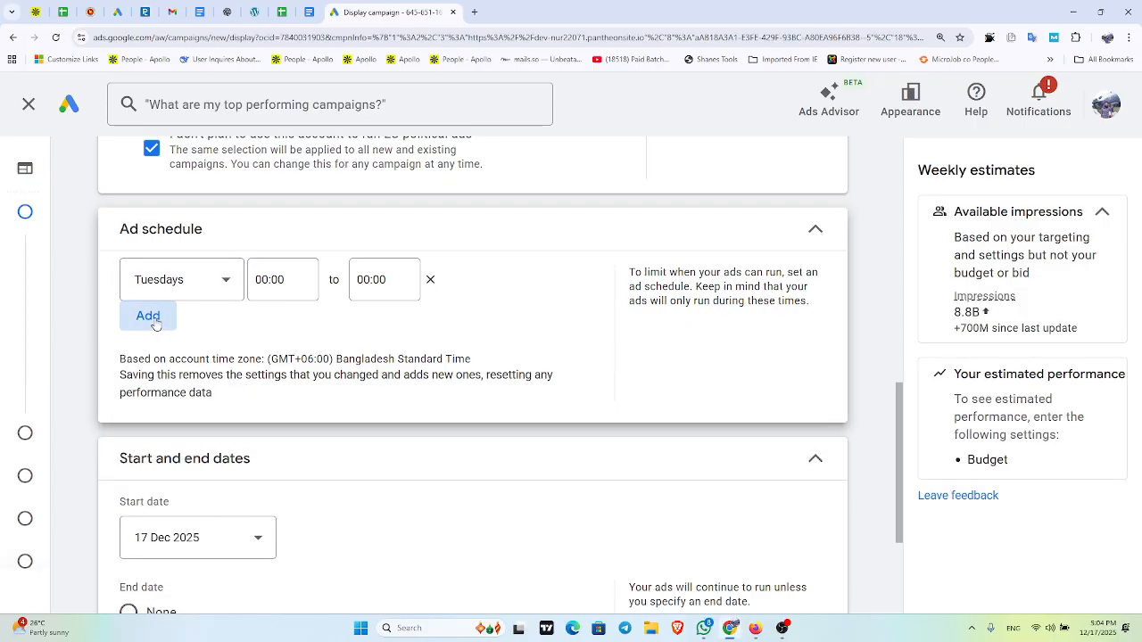
pyautogui.click(156, 324)
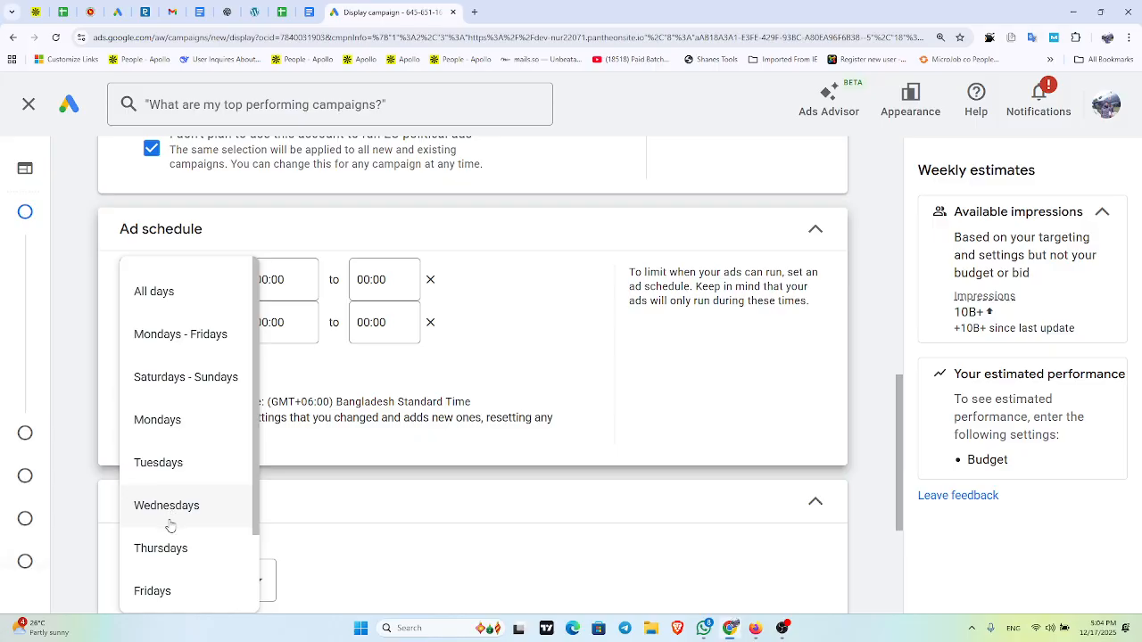
pyautogui.click(168, 589)
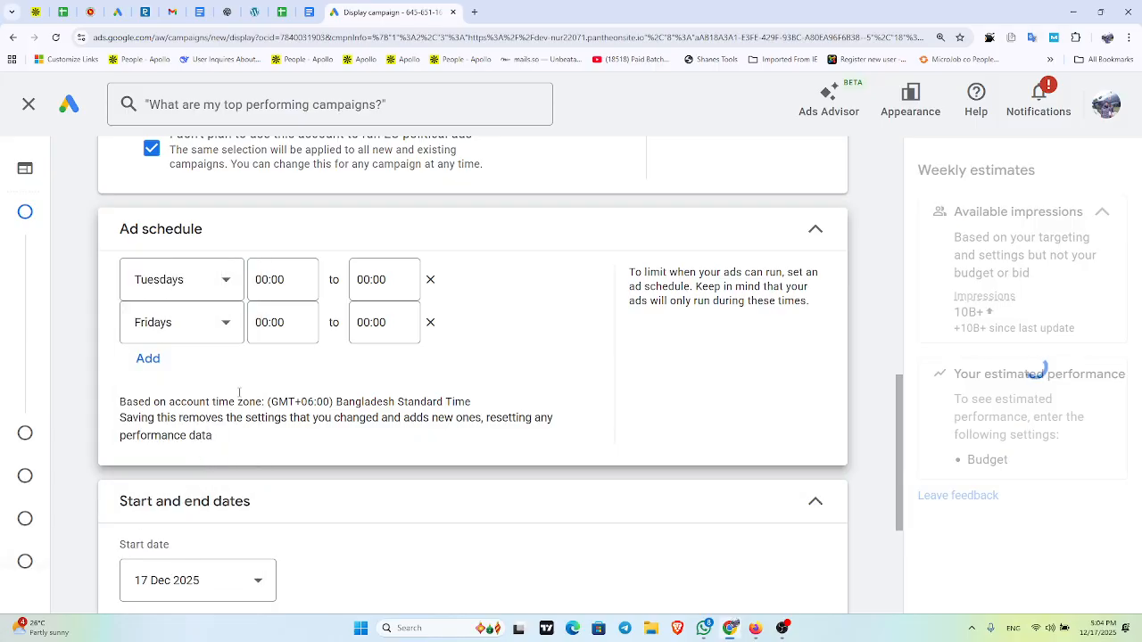
pyautogui.click(164, 363)
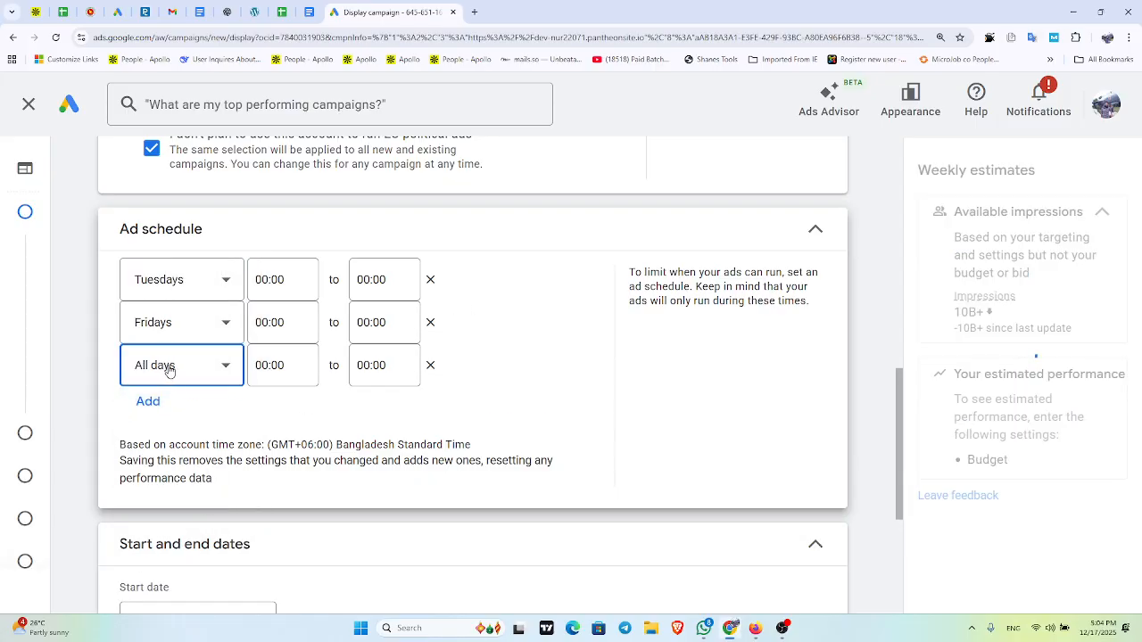
# - Change the first ad schedule entry to Thursdays and the second to Tuesdays
pyautogui.scroll(-1, 169, 362)
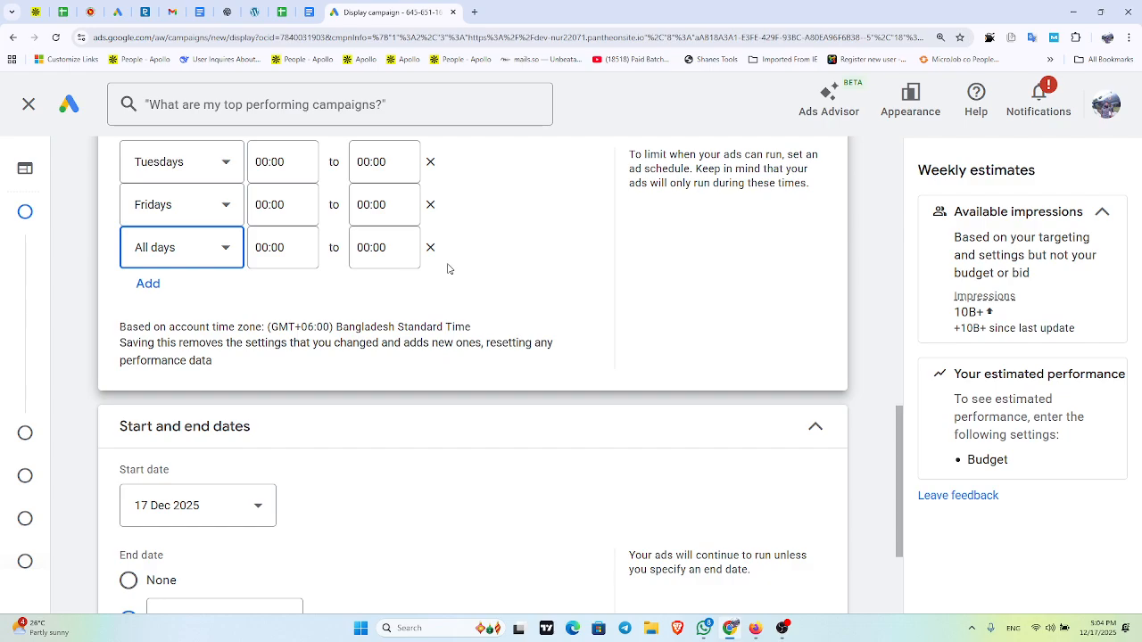
pyautogui.scroll(2, 449, 268)
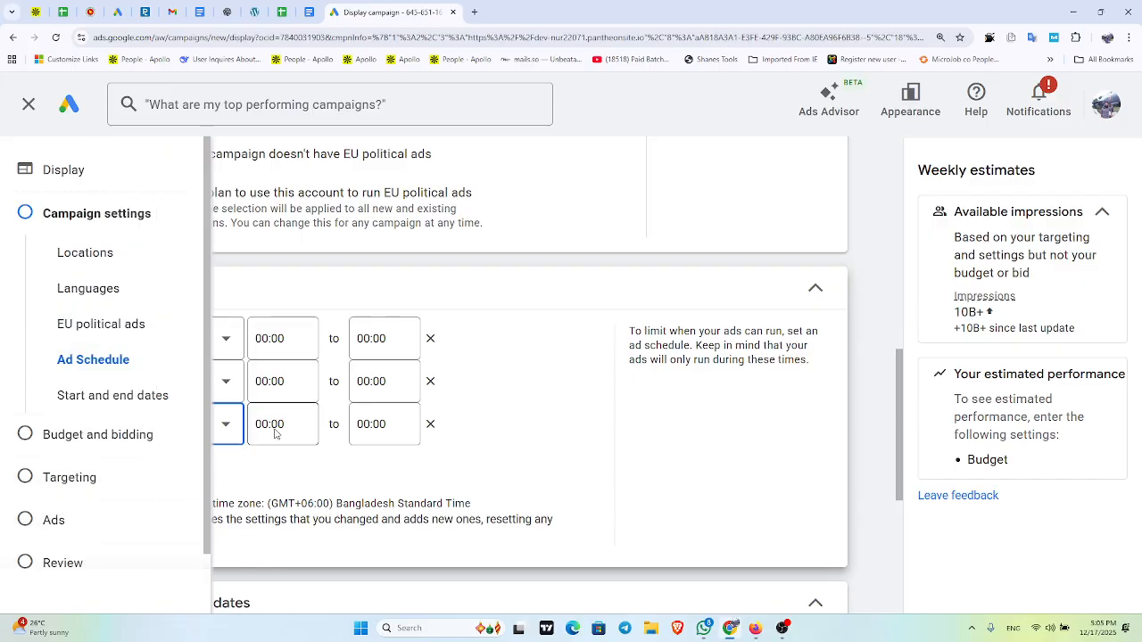
pyautogui.click(214, 346)
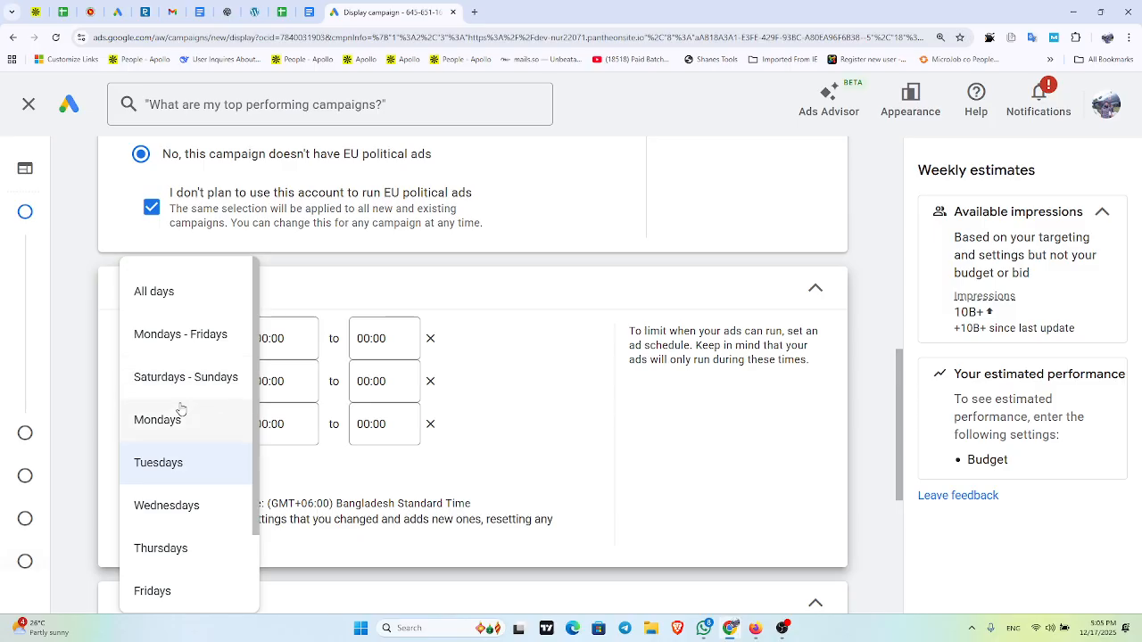
pyautogui.click(173, 548)
pyautogui.click(192, 385)
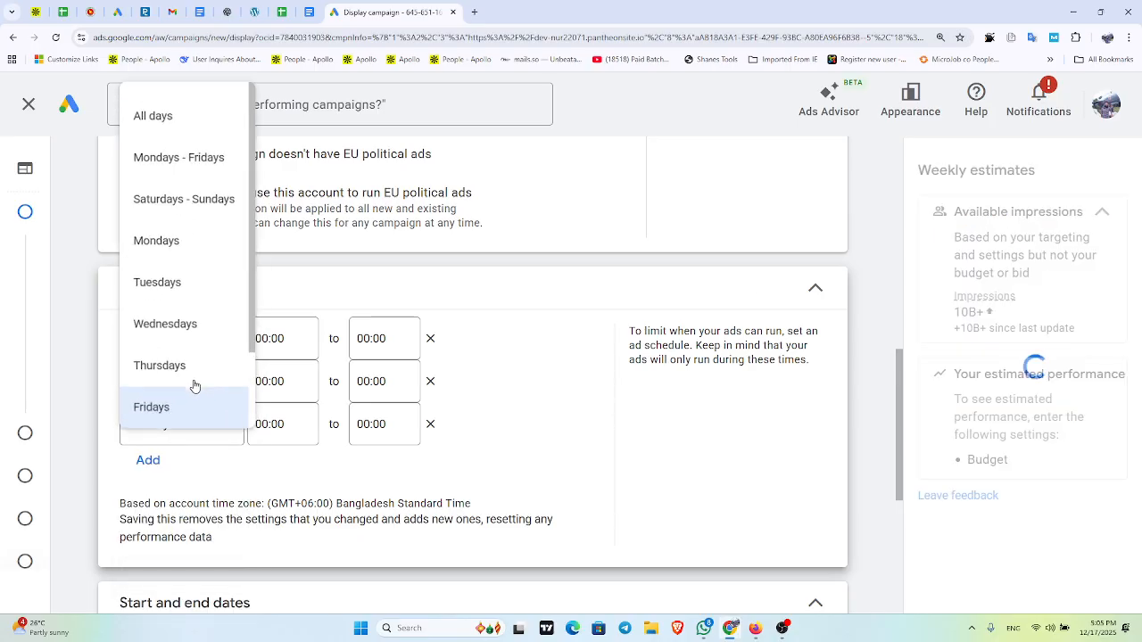
pyautogui.click(194, 290)
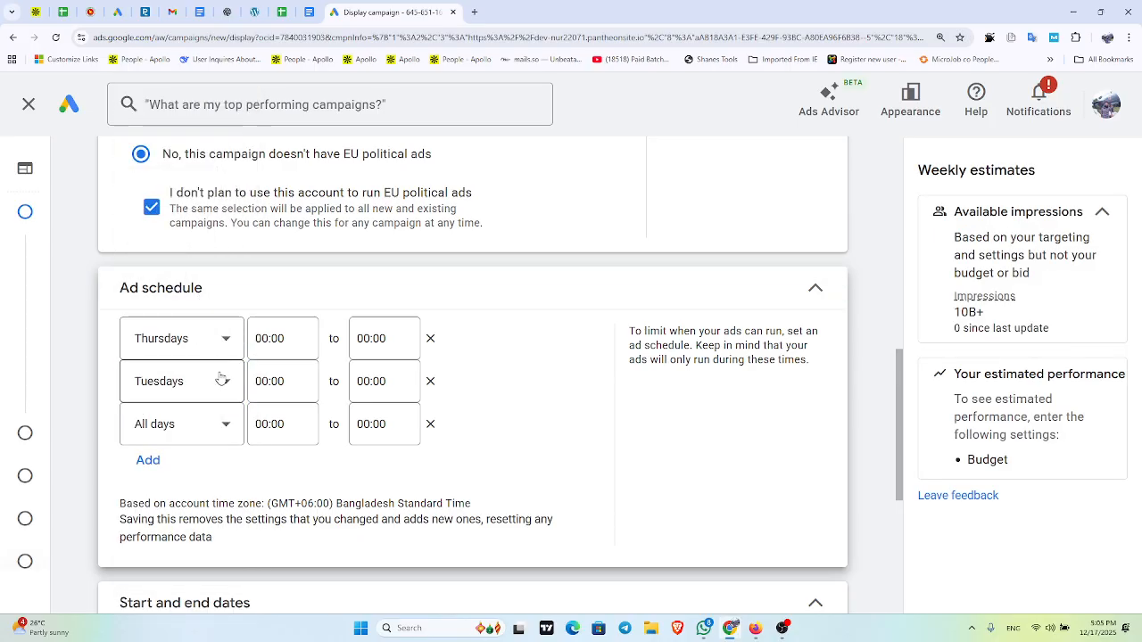
# - Change the second ad schedule entry to Fridays and the third to Saturdays - Sundays
pyautogui.click(197, 430)
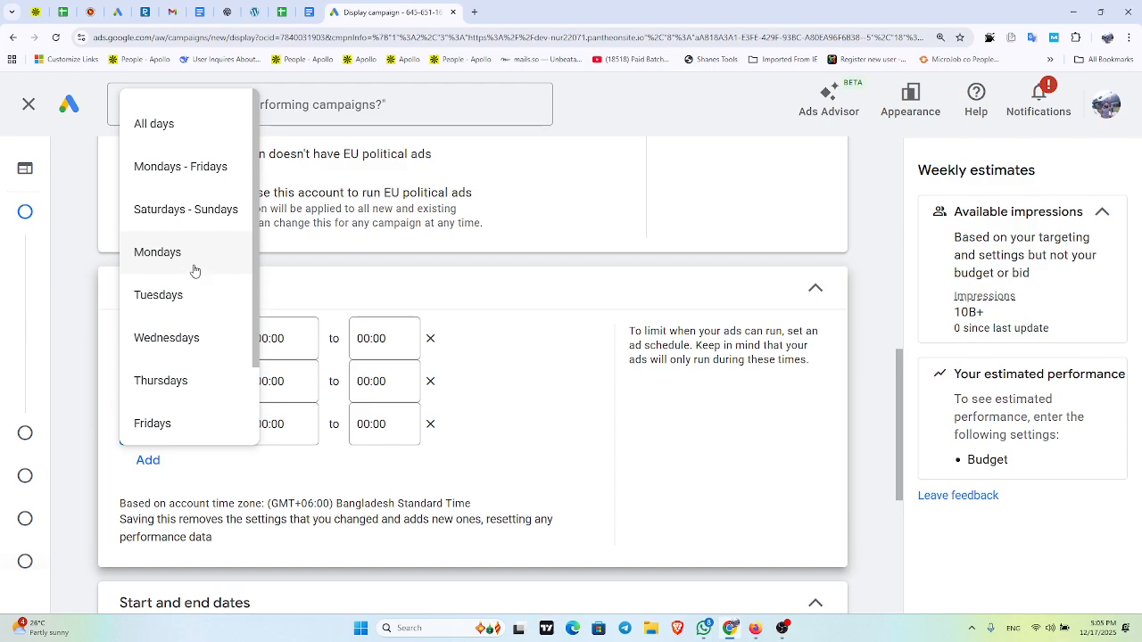
pyautogui.click(301, 269)
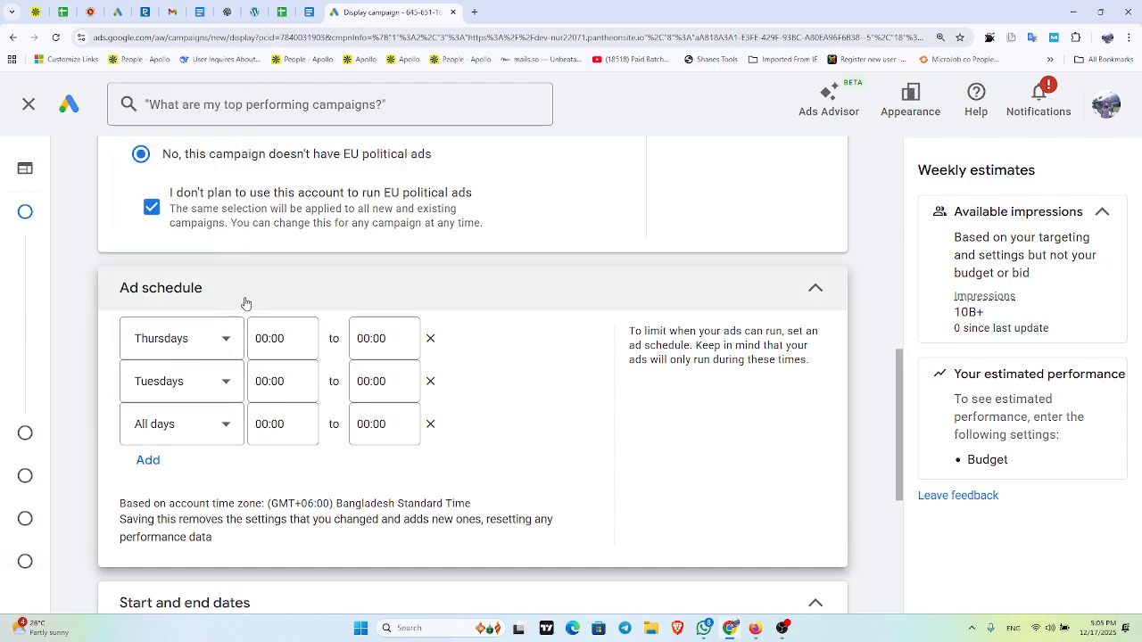
pyautogui.click(174, 343)
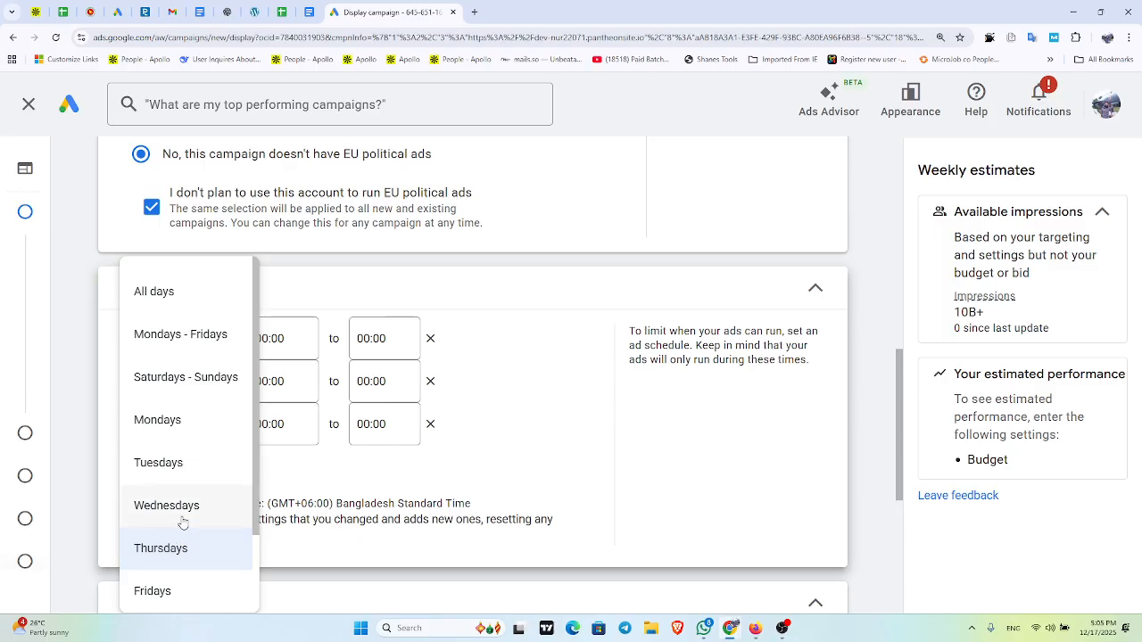
pyautogui.click(528, 415)
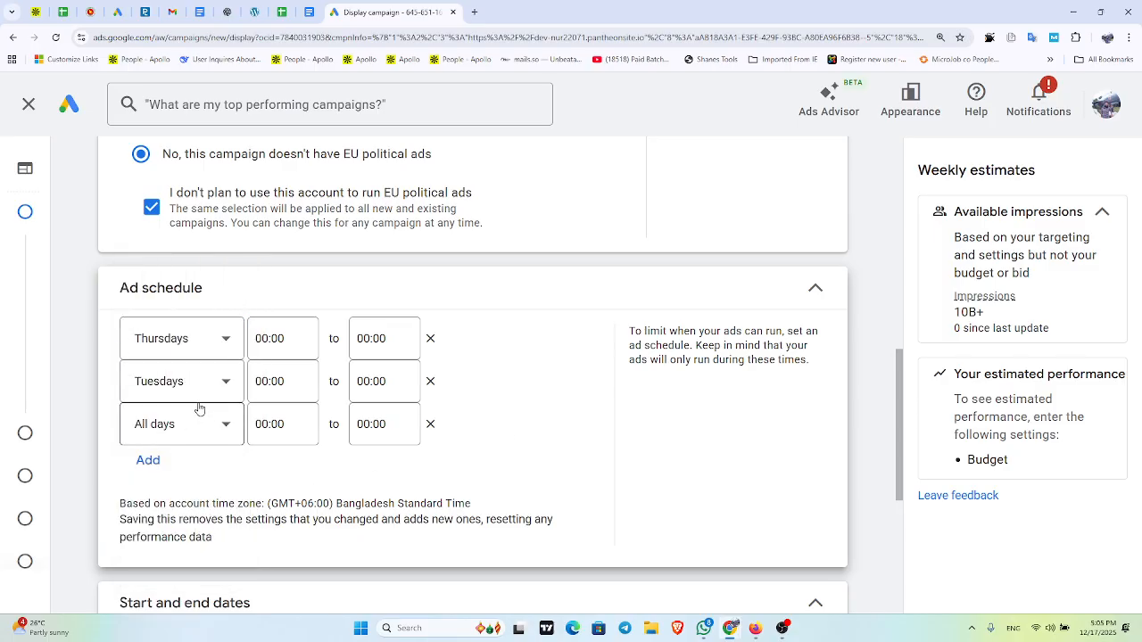
pyautogui.click(186, 385)
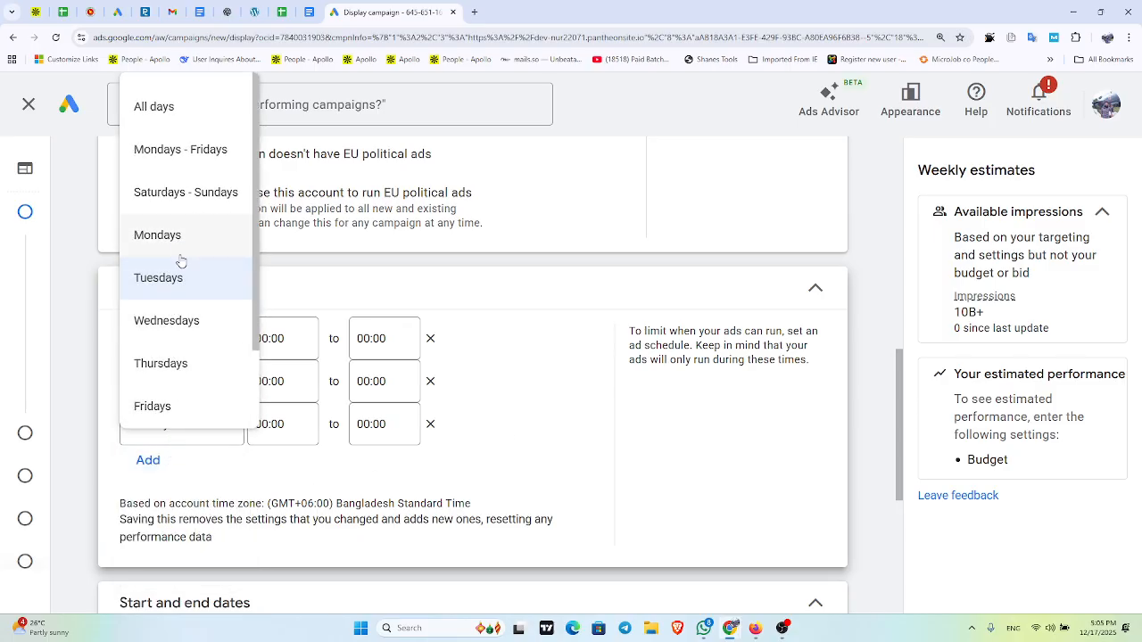
pyautogui.click(178, 397)
pyautogui.click(181, 423)
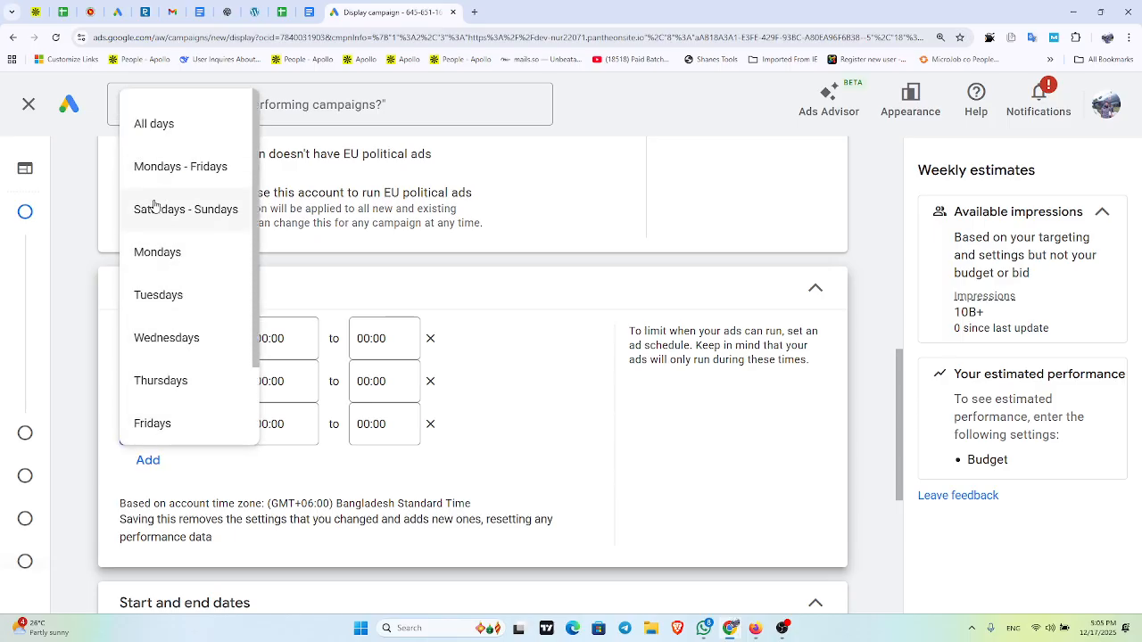
pyautogui.click(183, 210)
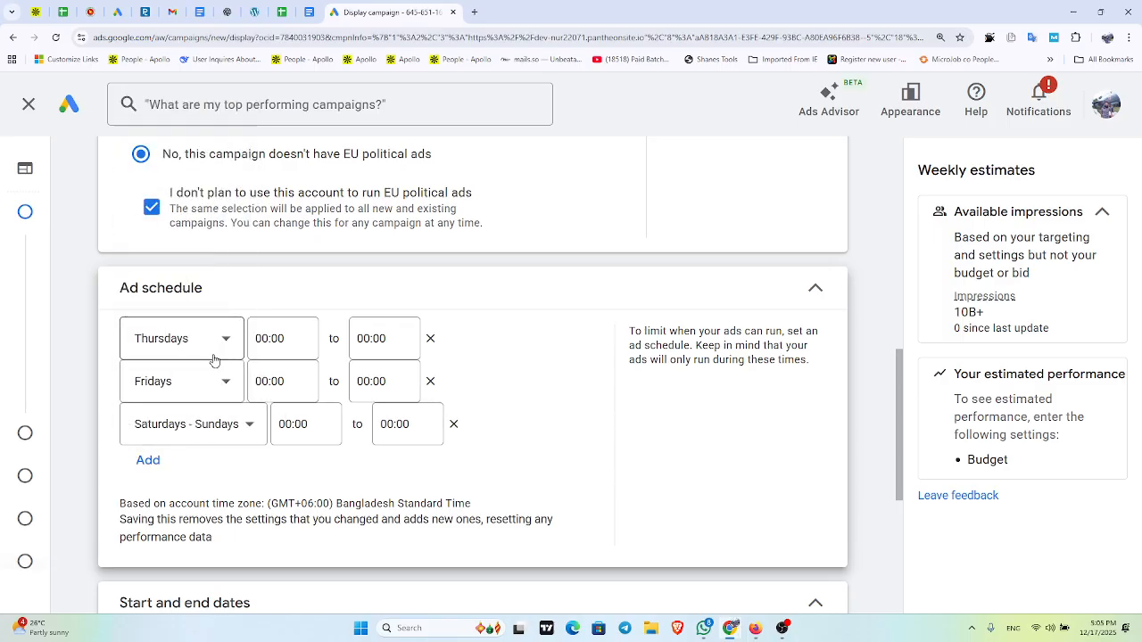
# - Check the dates and the remaining additional settings, and continue to the Budget and bidding stage
pyautogui.scroll(-1, 326, 381)
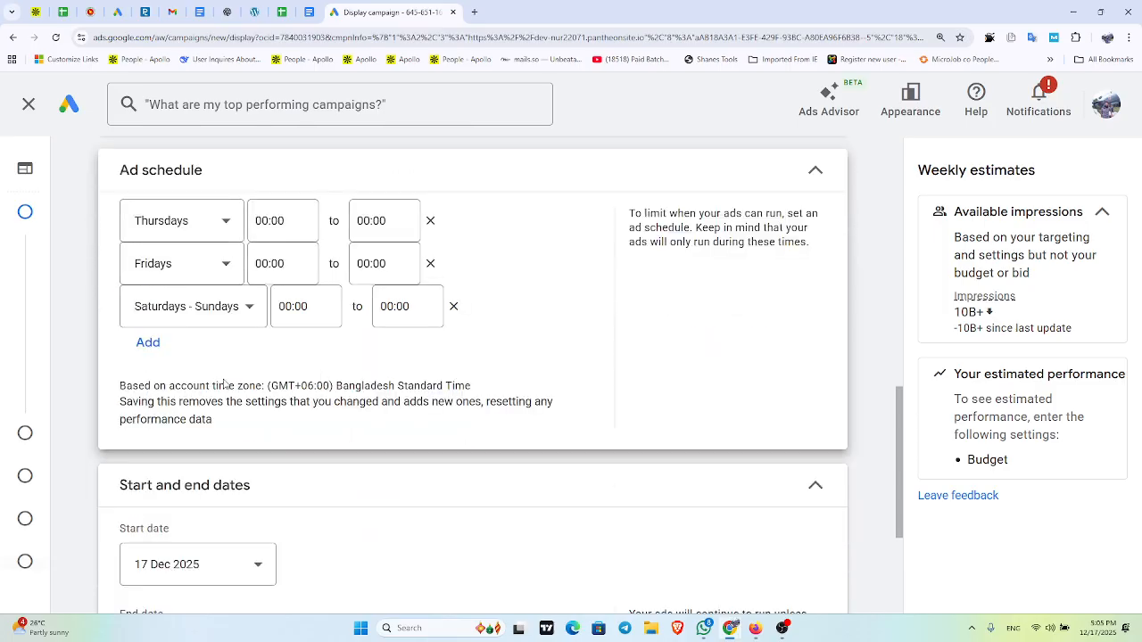
pyautogui.scroll(-1, 224, 326)
pyautogui.scroll(-1, 221, 337)
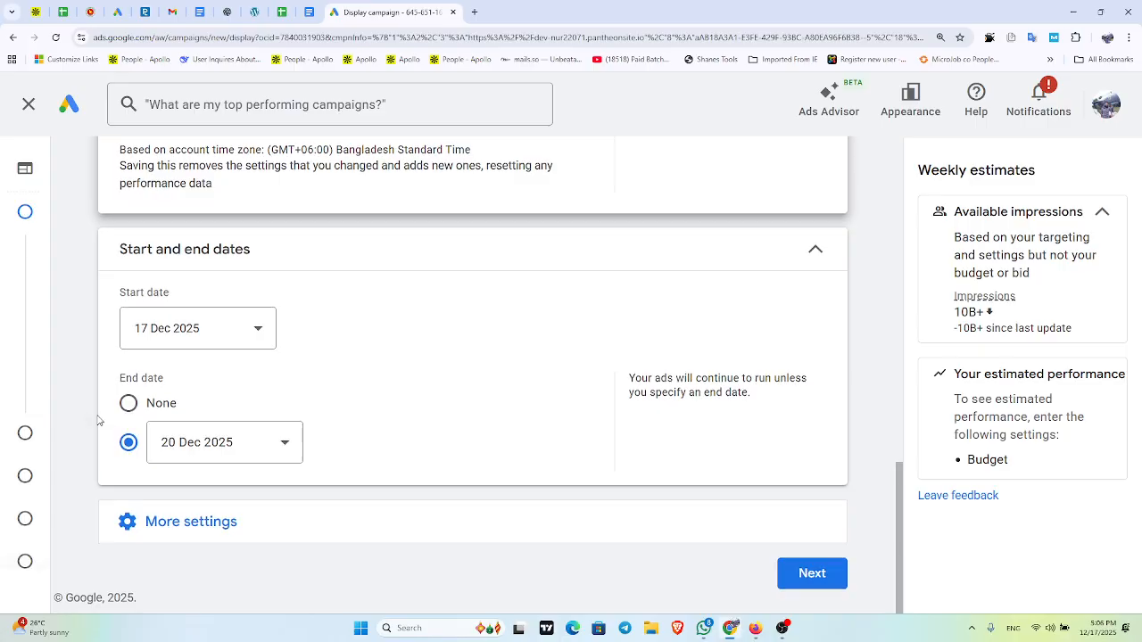
pyautogui.click(163, 533)
pyautogui.scroll(-2, 227, 489)
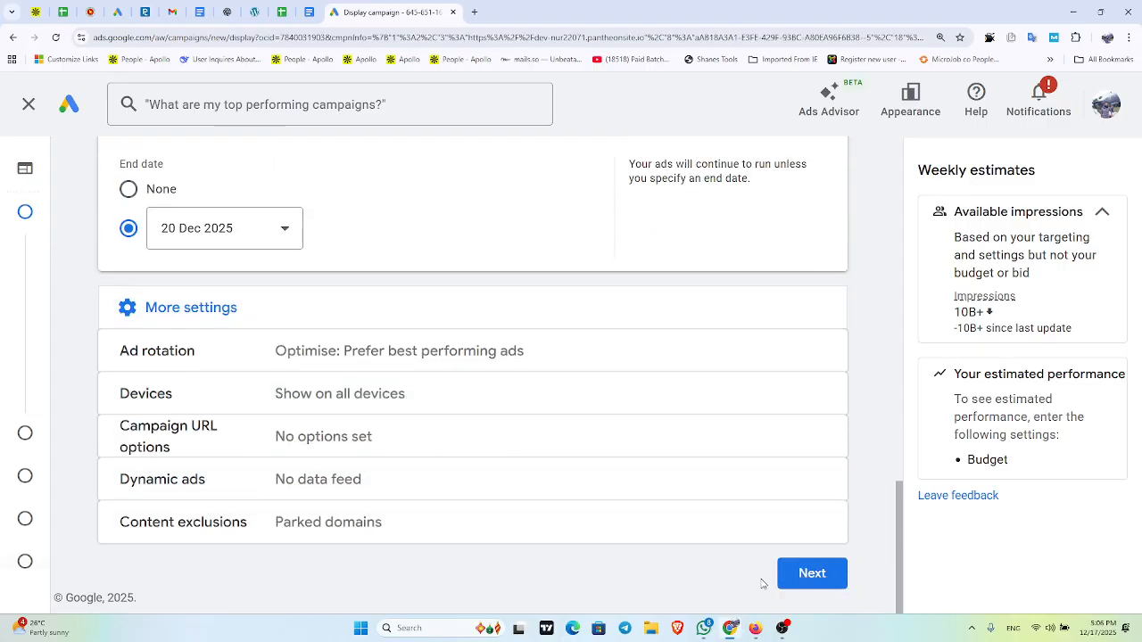
pyautogui.click(833, 574)
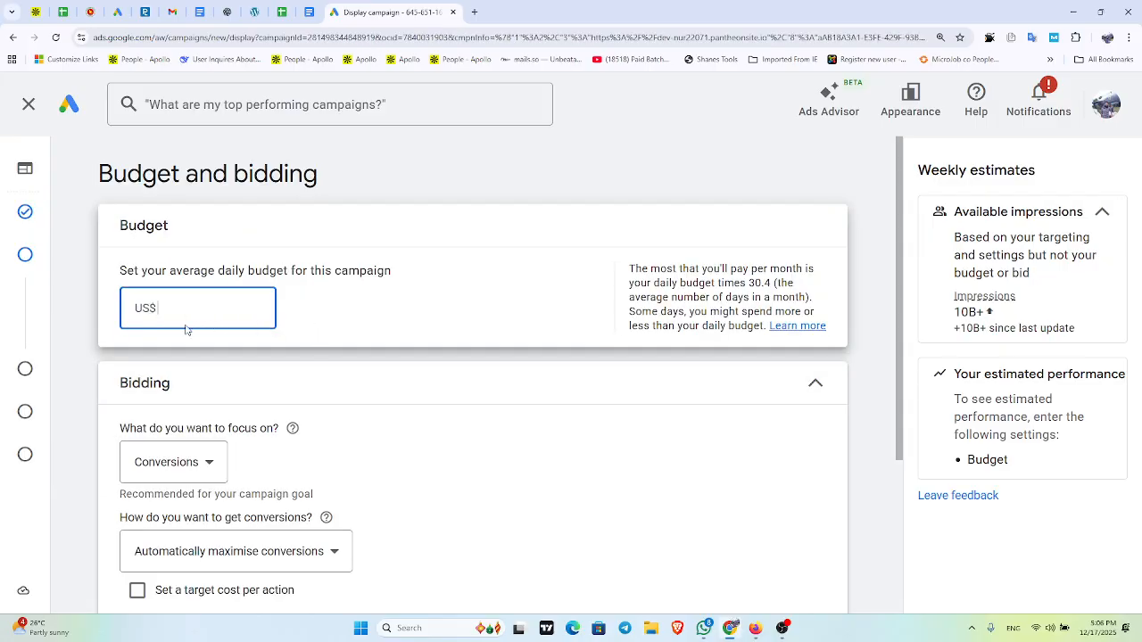
# - Keep the bidding focus on Conversions and choose manually set bids as the way to get conversions
pyautogui.scroll(-1, 171, 410)
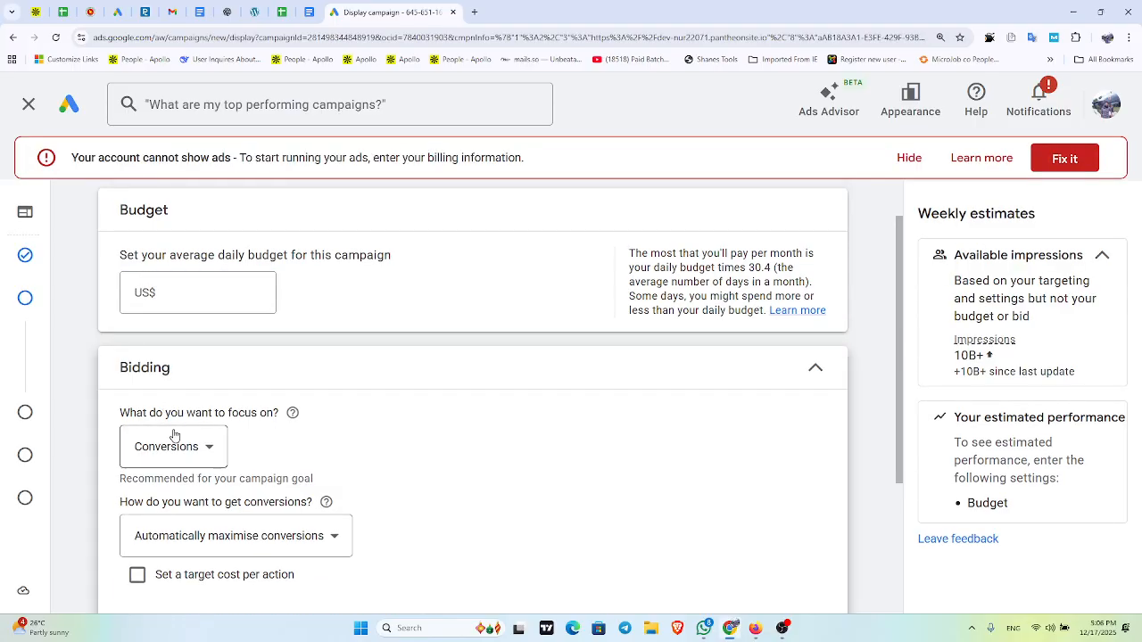
pyautogui.click(178, 448)
pyautogui.click(196, 321)
pyautogui.click(139, 545)
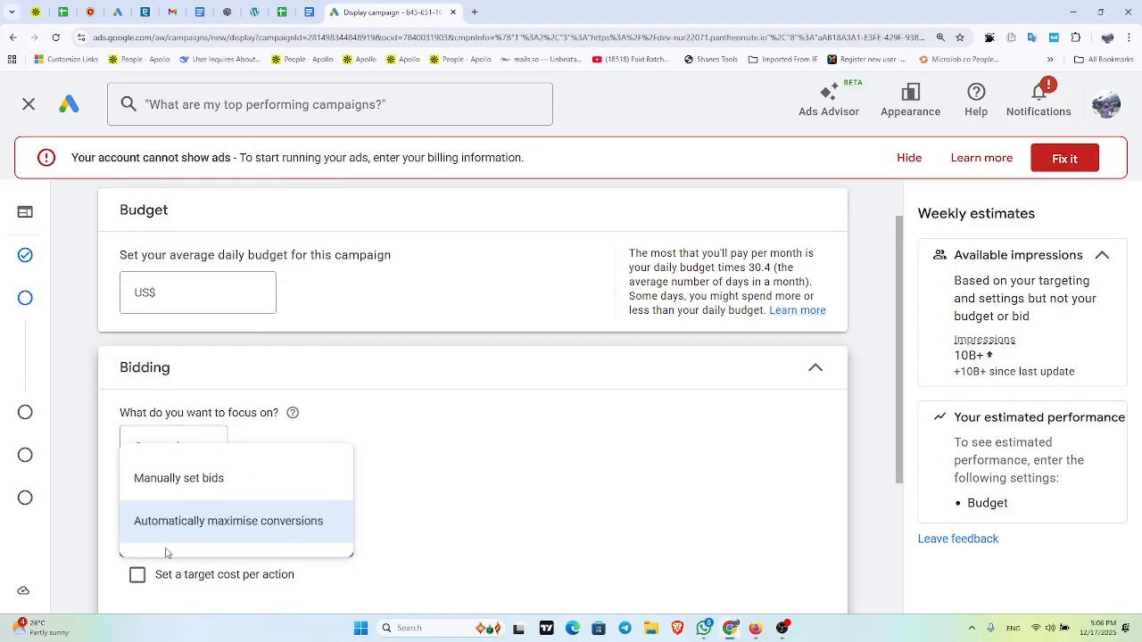
pyautogui.click(171, 481)
pyautogui.scroll(-2, 242, 474)
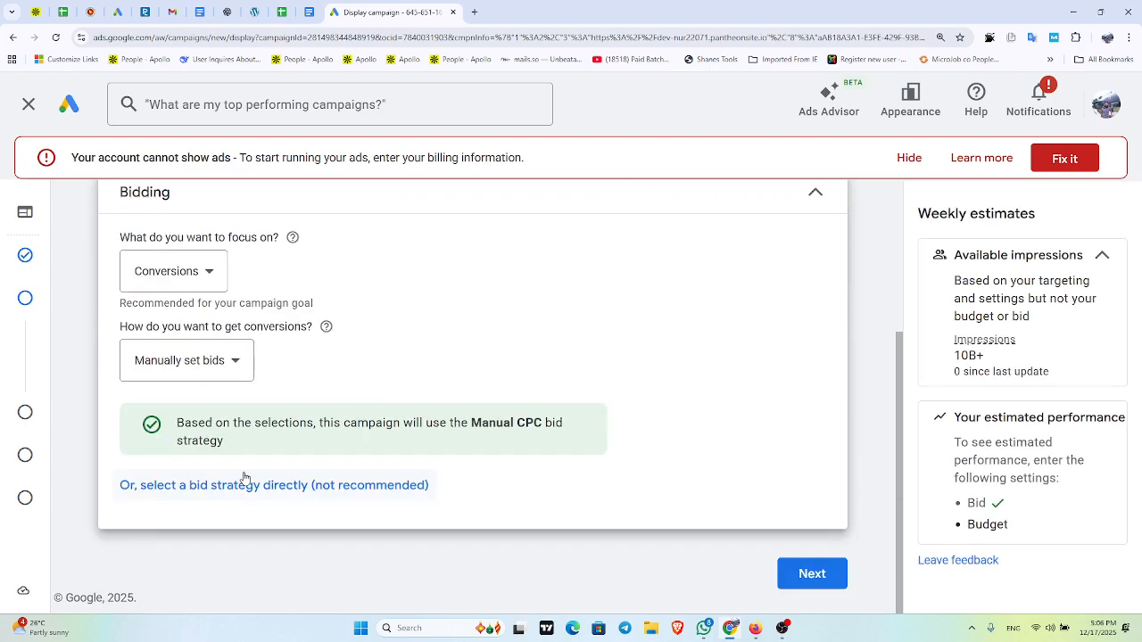
# - Return to the ad schedule in the campaign settings and hide the billing alert
pyautogui.scroll(2, 208, 419)
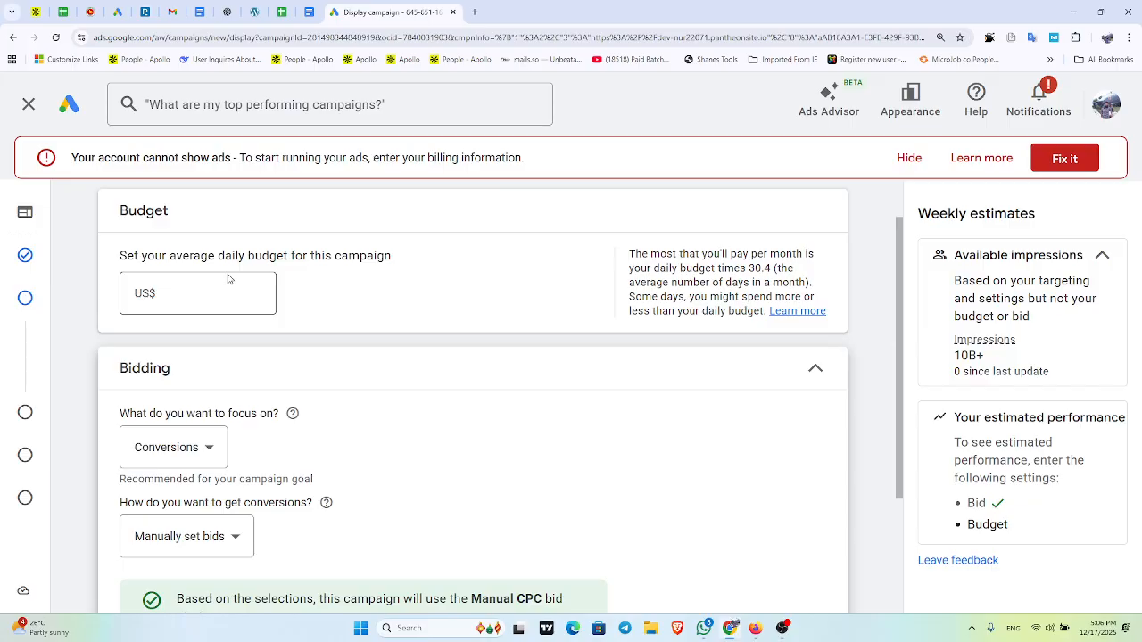
pyautogui.click(34, 267)
pyautogui.scroll(-5, 319, 387)
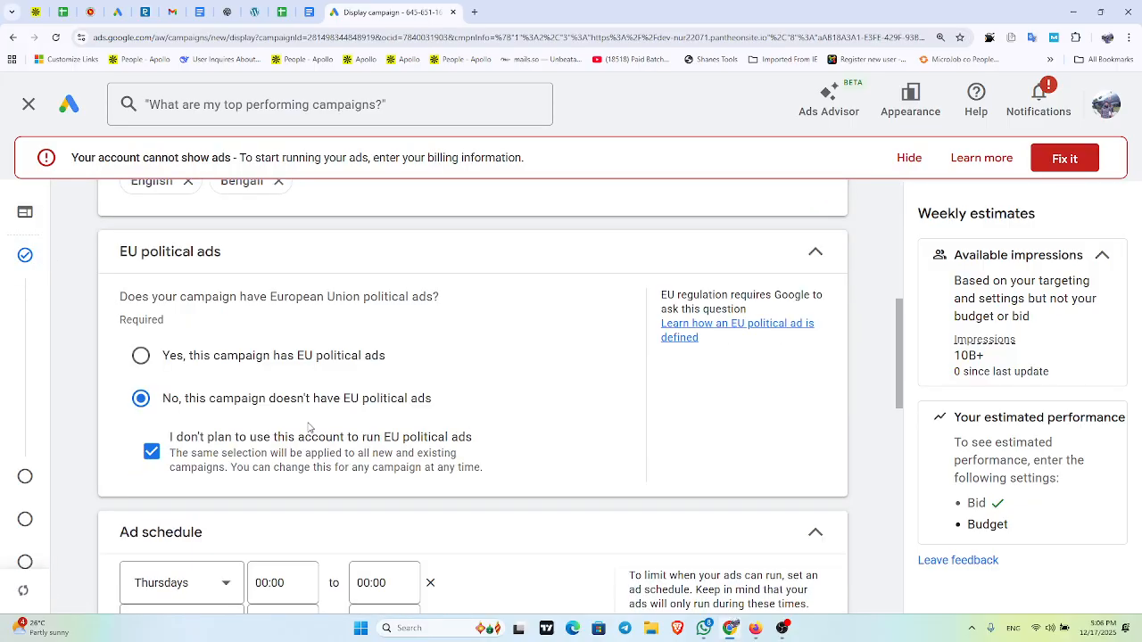
pyautogui.scroll(-3, 308, 427)
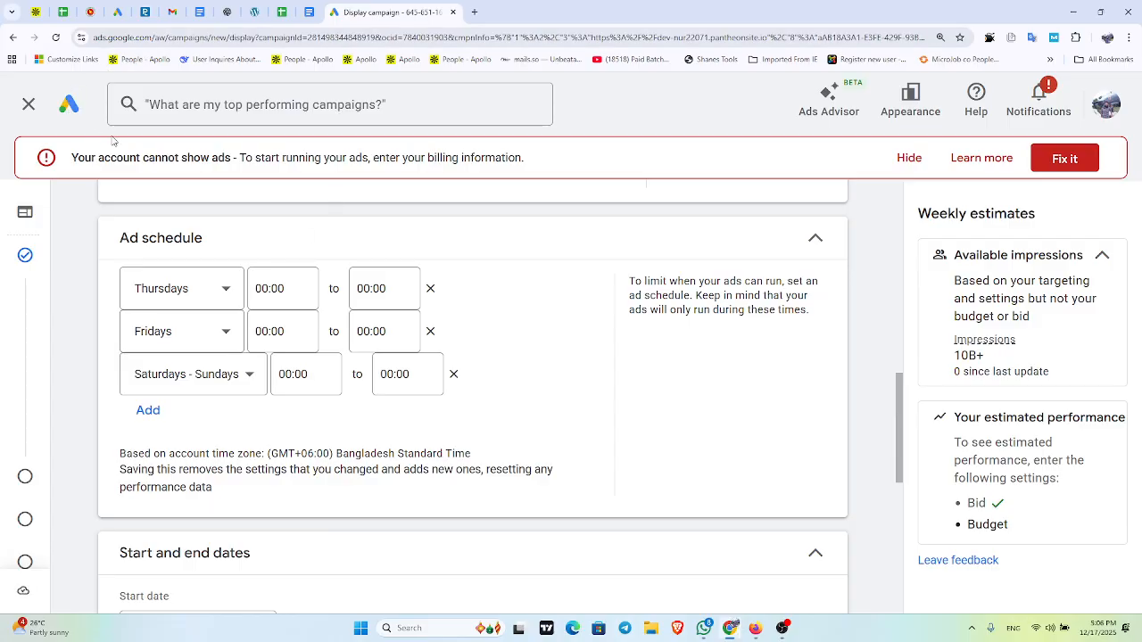
pyautogui.click(911, 161)
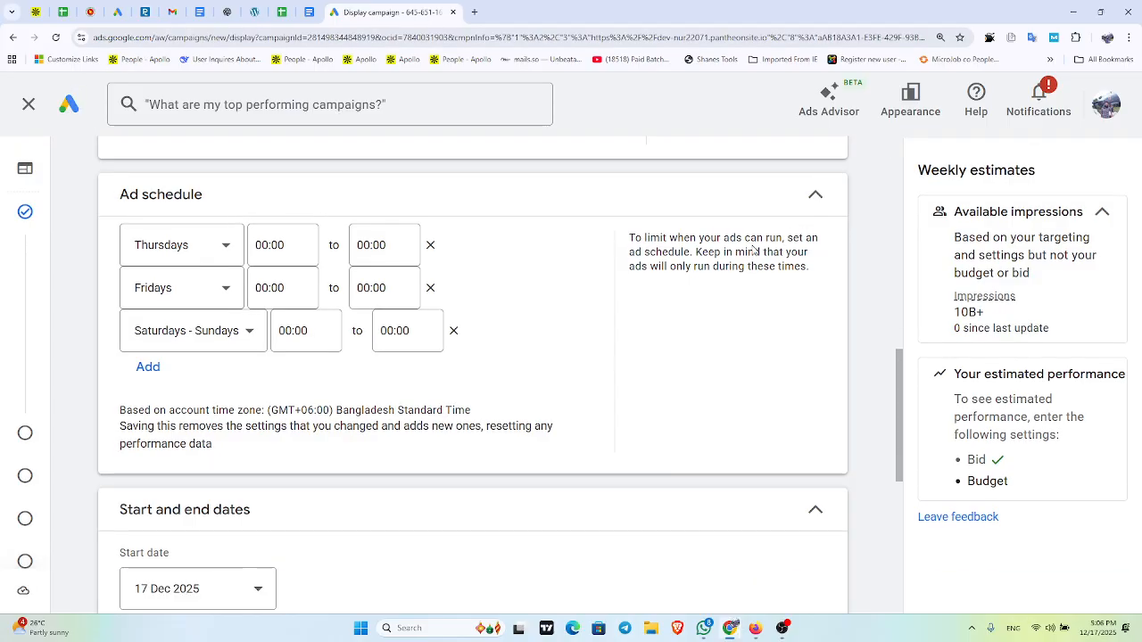
# - Set the Thursdays ad schedule entry to run from 01:00 to 12:00
pyautogui.moveTo(256, 245); pyautogui.dragTo(285, 246)
pyautogui.scroll(-1, 285, 303)
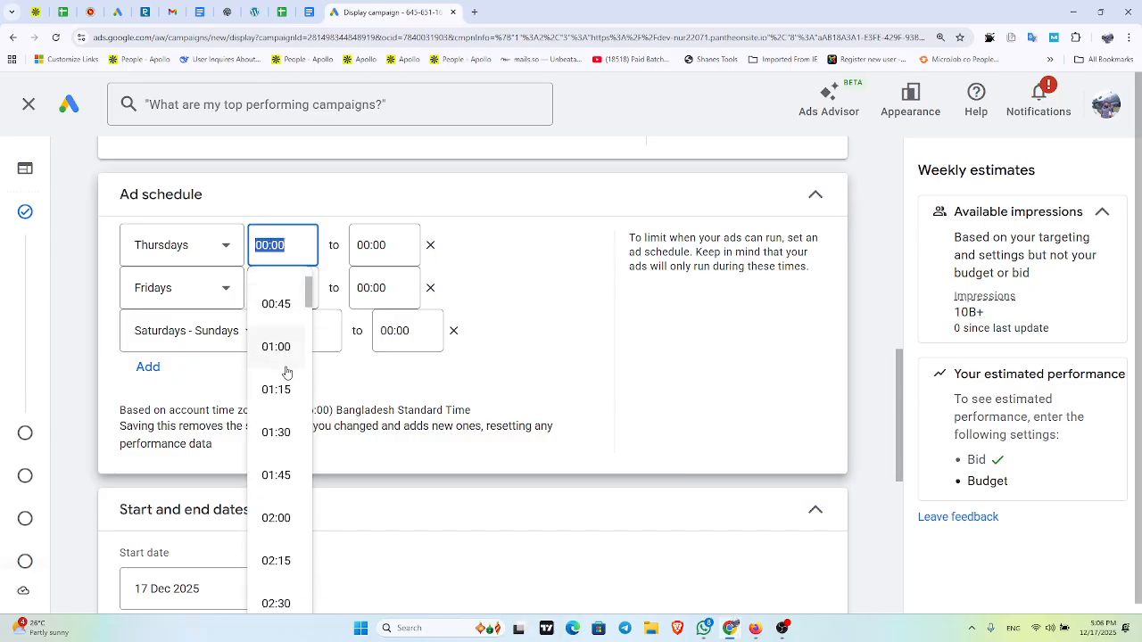
pyautogui.scroll(2, 280, 348)
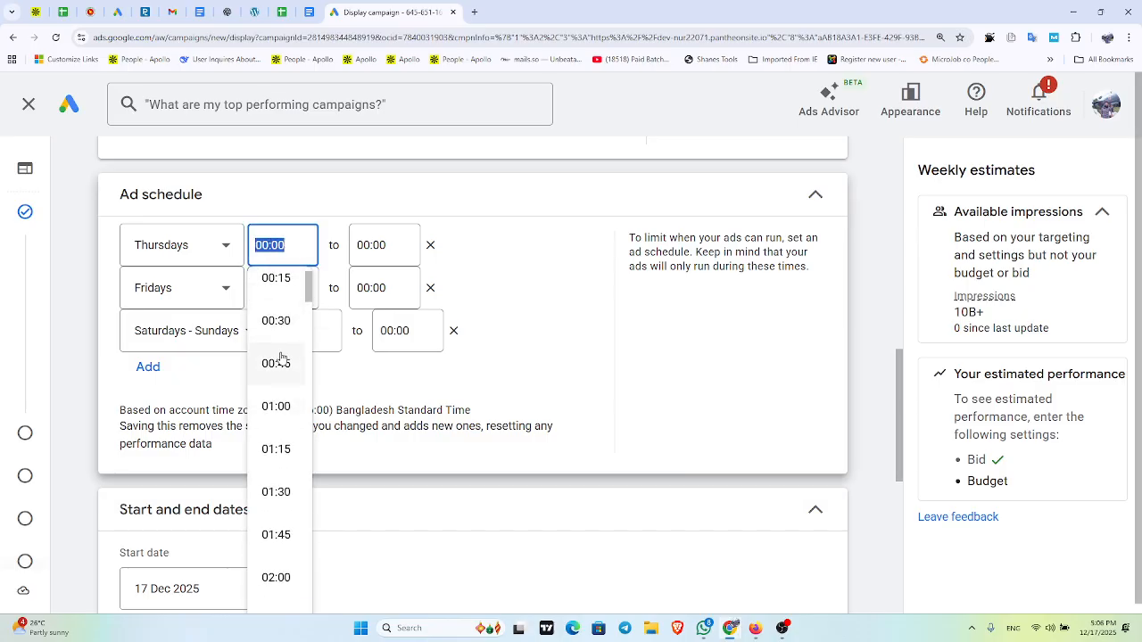
pyautogui.scroll(-1, 281, 390)
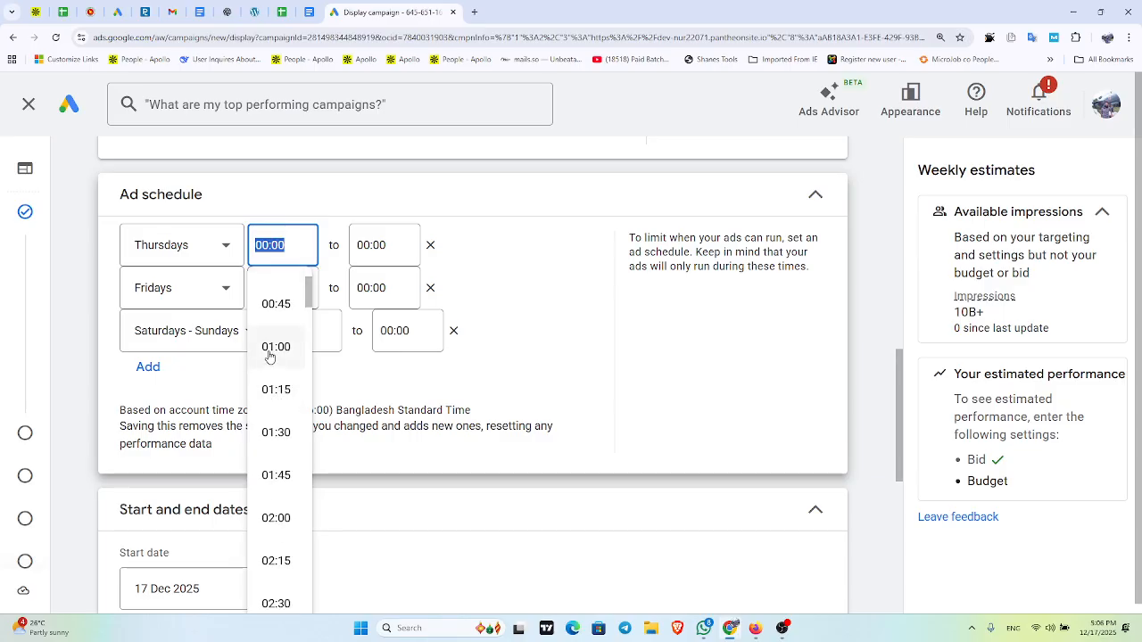
pyautogui.click(274, 361)
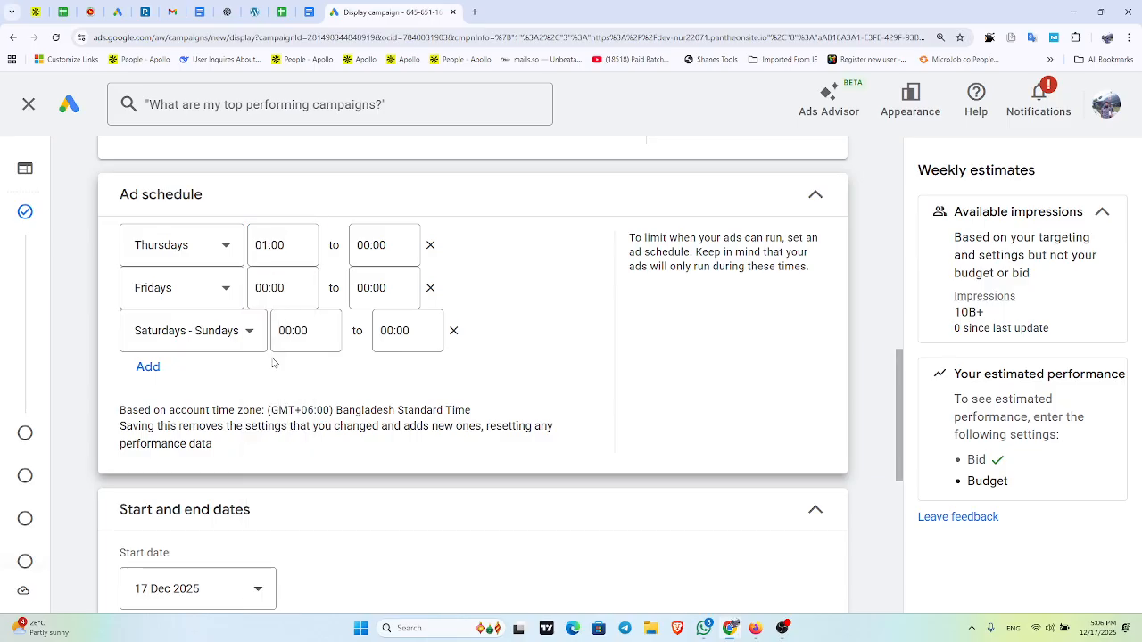
pyautogui.click(382, 245)
pyautogui.scroll(-9, 365, 381)
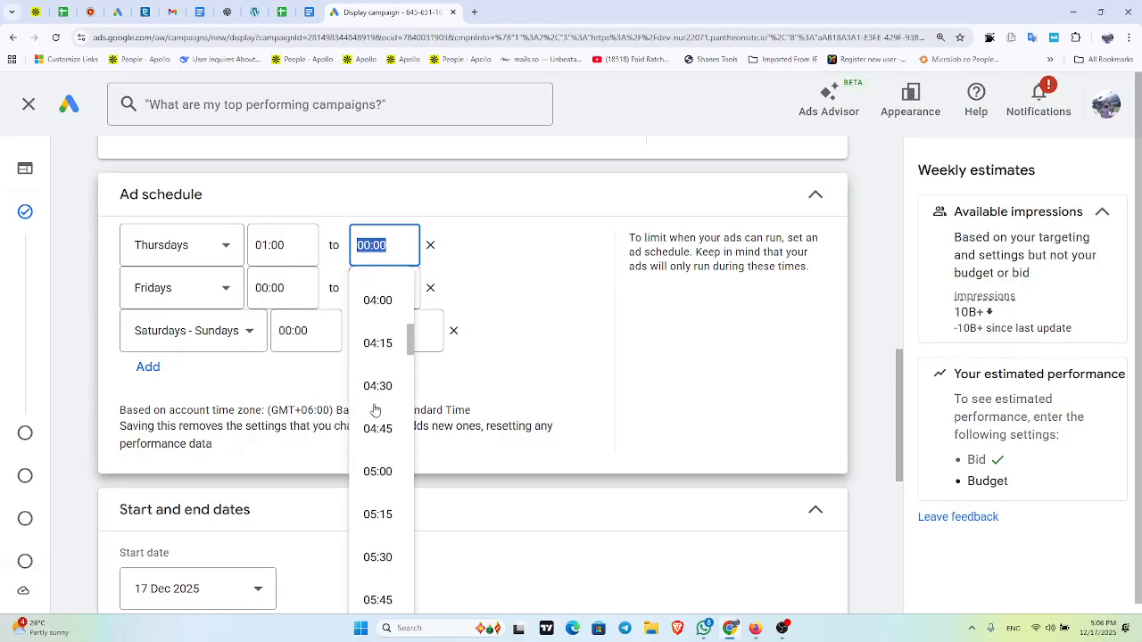
pyautogui.scroll(-9, 380, 452)
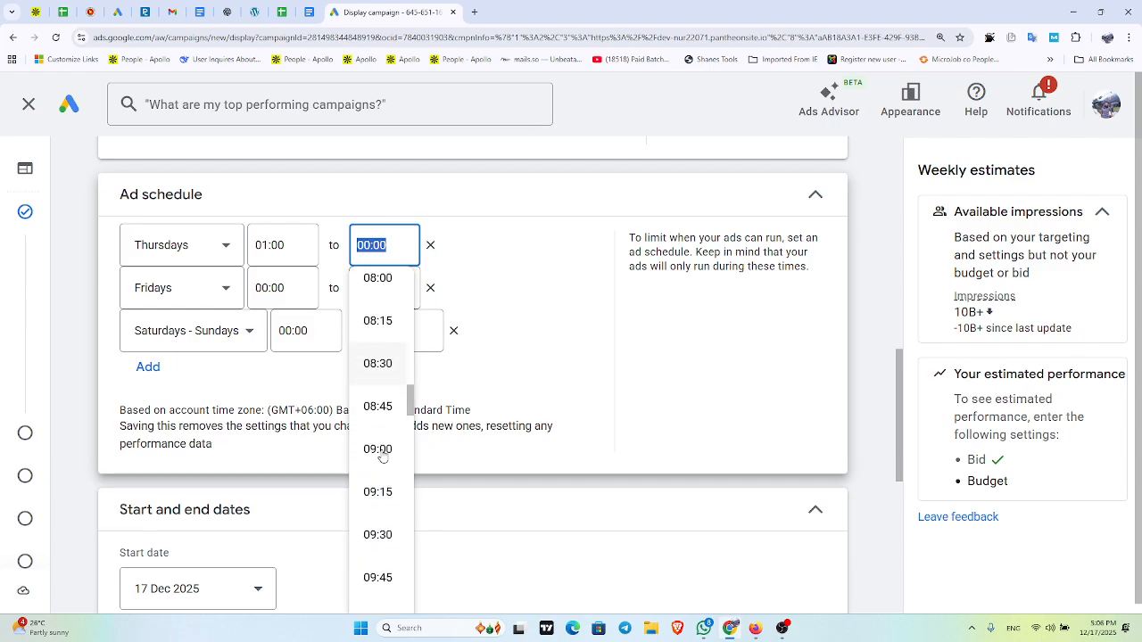
pyautogui.scroll(-3, 381, 453)
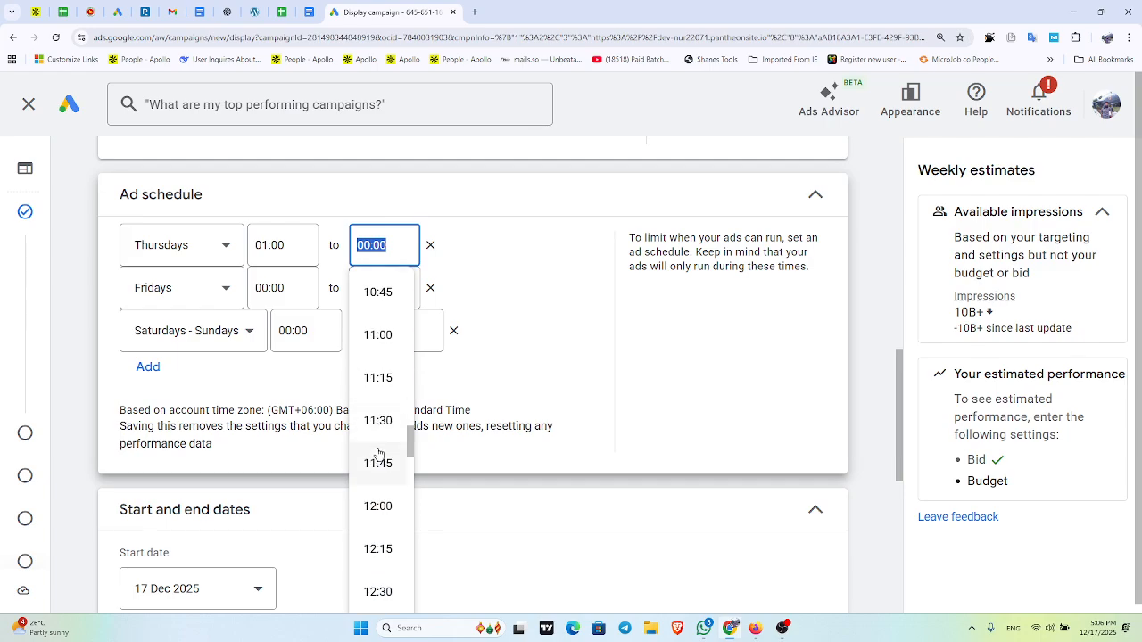
pyautogui.click(386, 496)
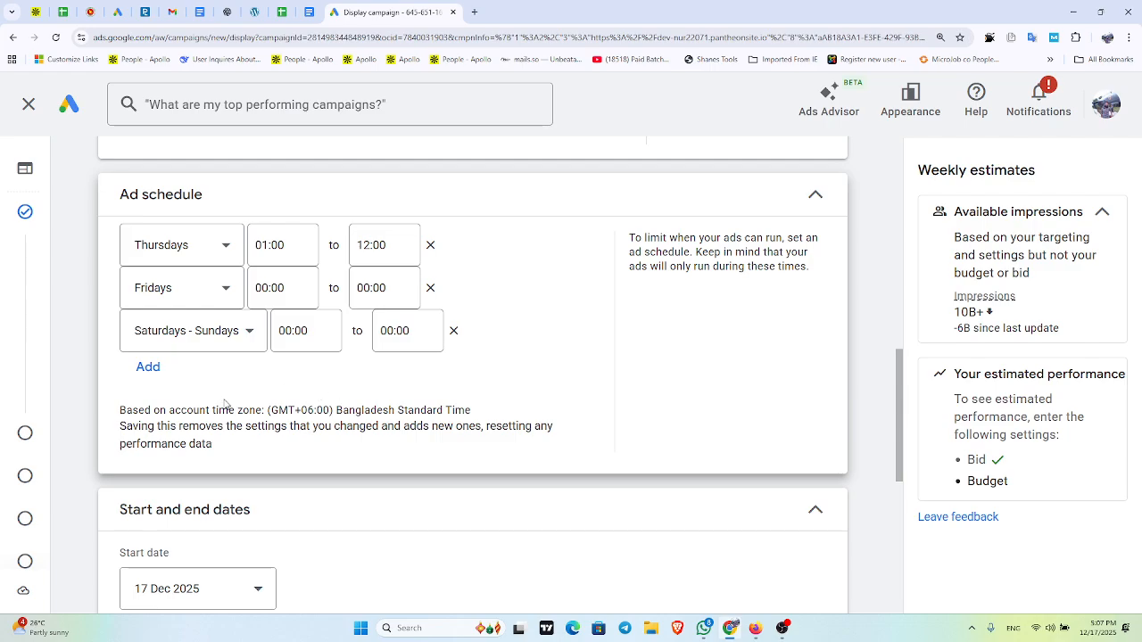
# - Check the start and end dates, and go back to the Budget and bidding stage
pyautogui.scroll(-3, 278, 415)
pyautogui.scroll(-2, 279, 421)
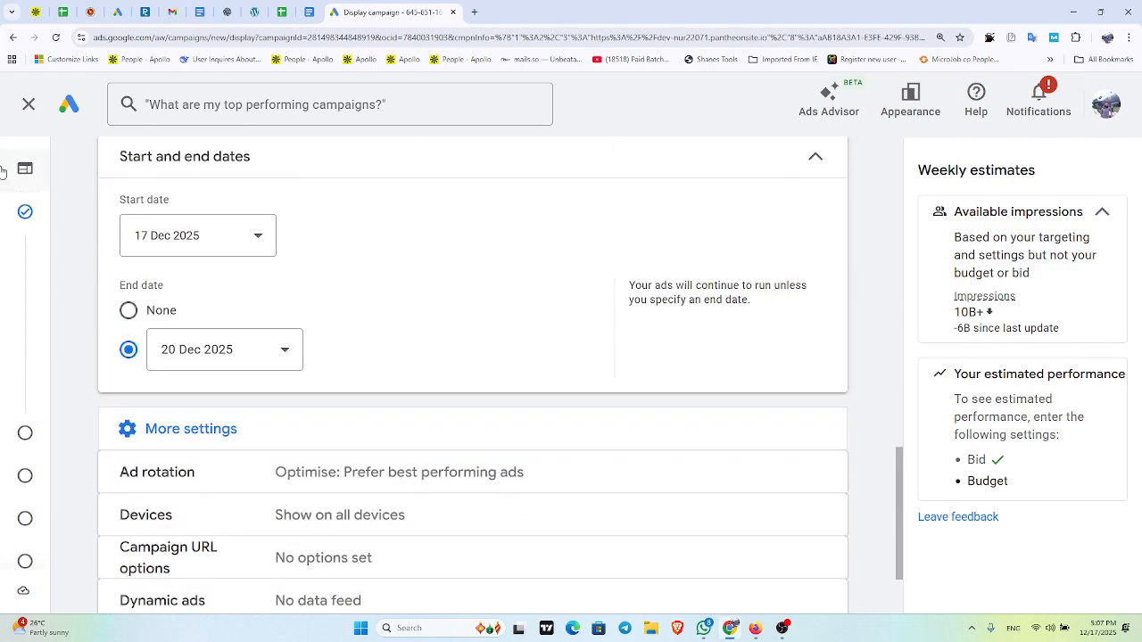
pyautogui.moveTo(51, 359)
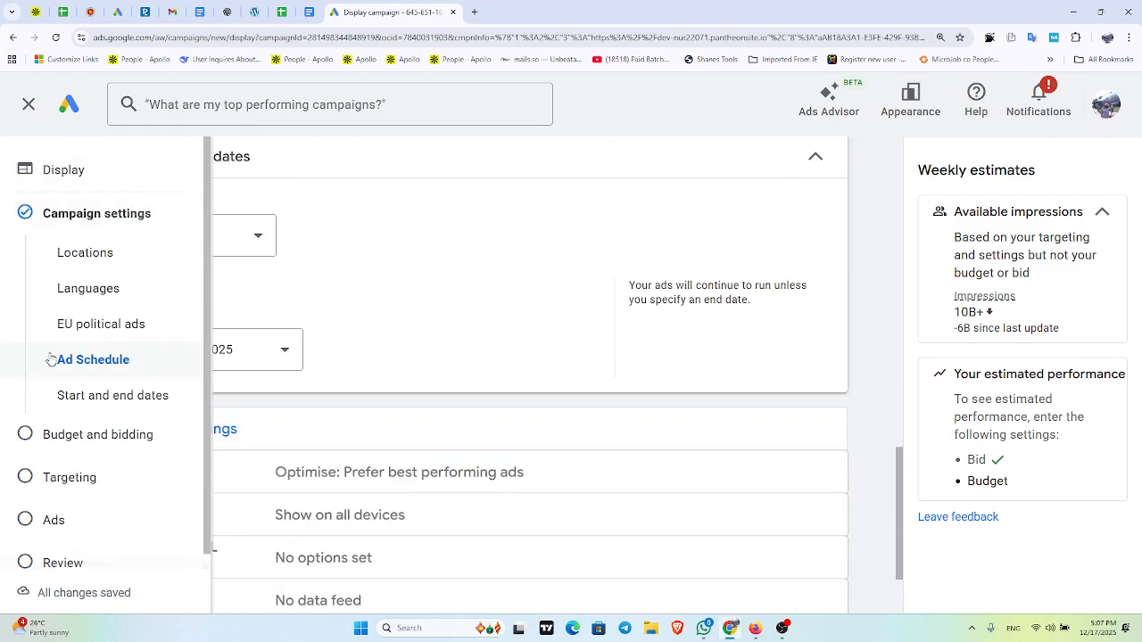
pyautogui.click(77, 433)
pyautogui.moveTo(357, 266); pyautogui.dragTo(349, 268)
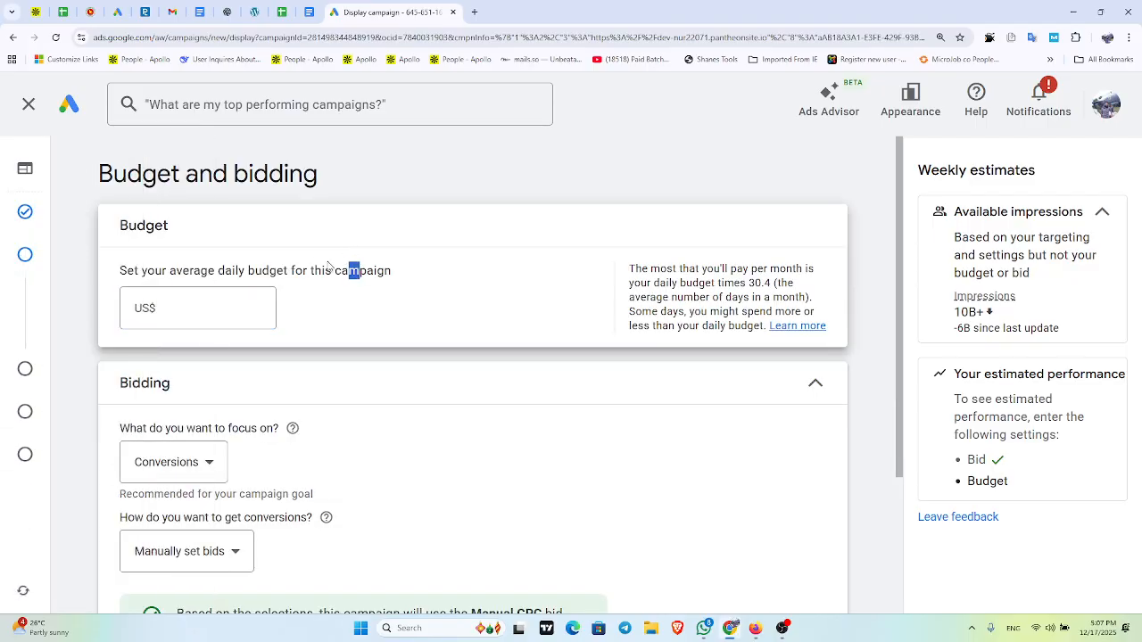
pyautogui.click(457, 267)
pyautogui.scroll(-2, 362, 322)
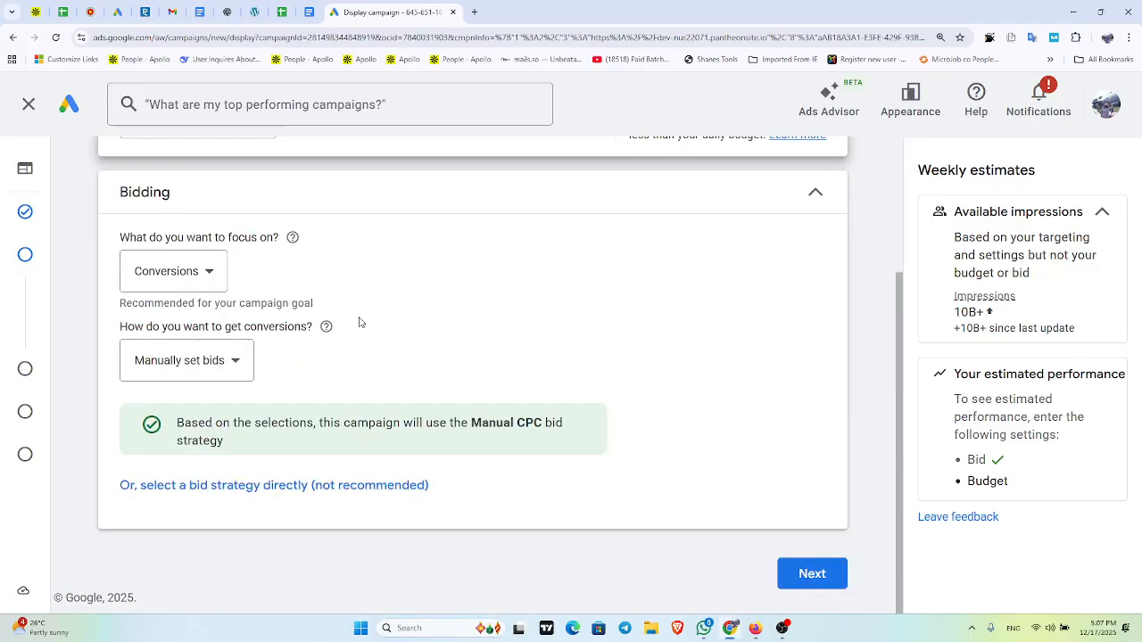
# - Switch the bidding section to selecting a bid strategy directly and look over the available strategies
pyautogui.click(230, 484)
pyautogui.click(248, 374)
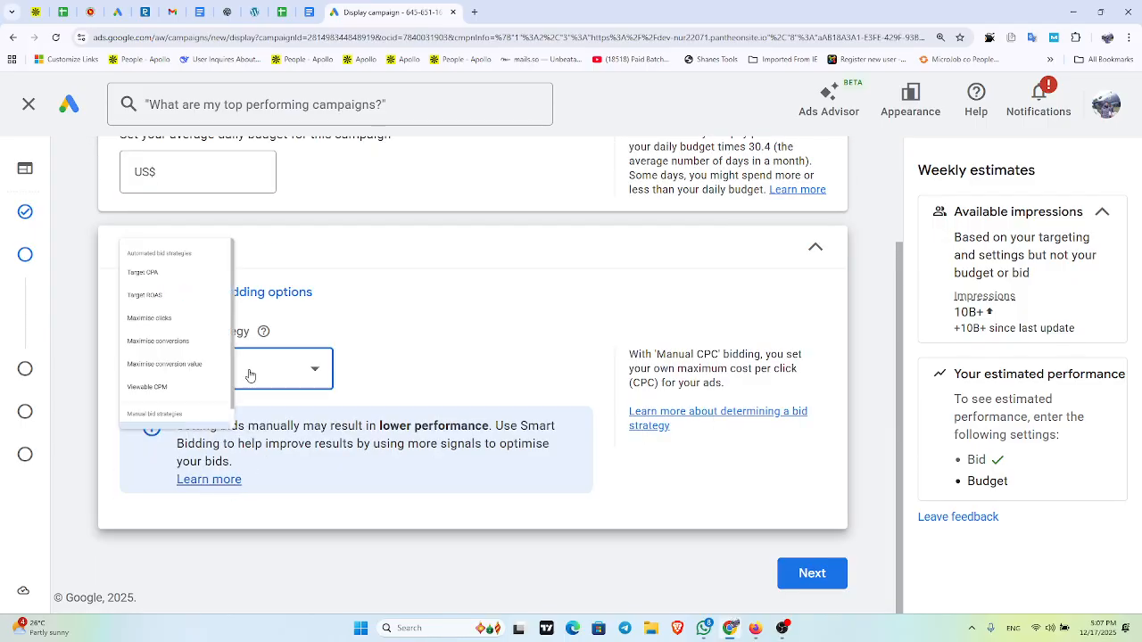
pyautogui.click(439, 292)
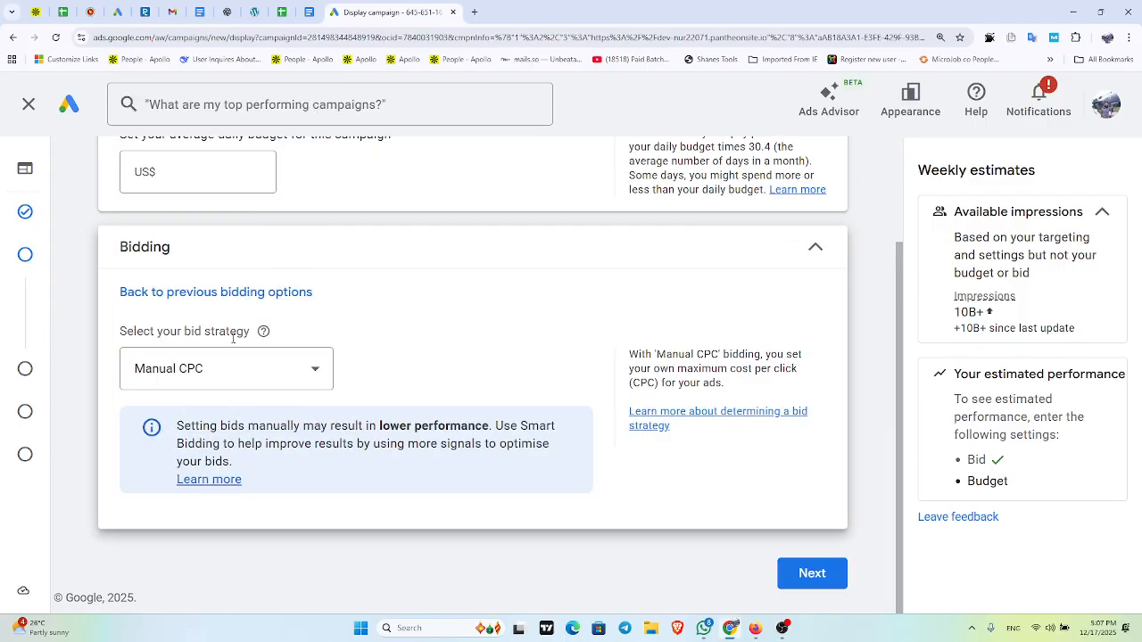
pyautogui.scroll(2, 230, 339)
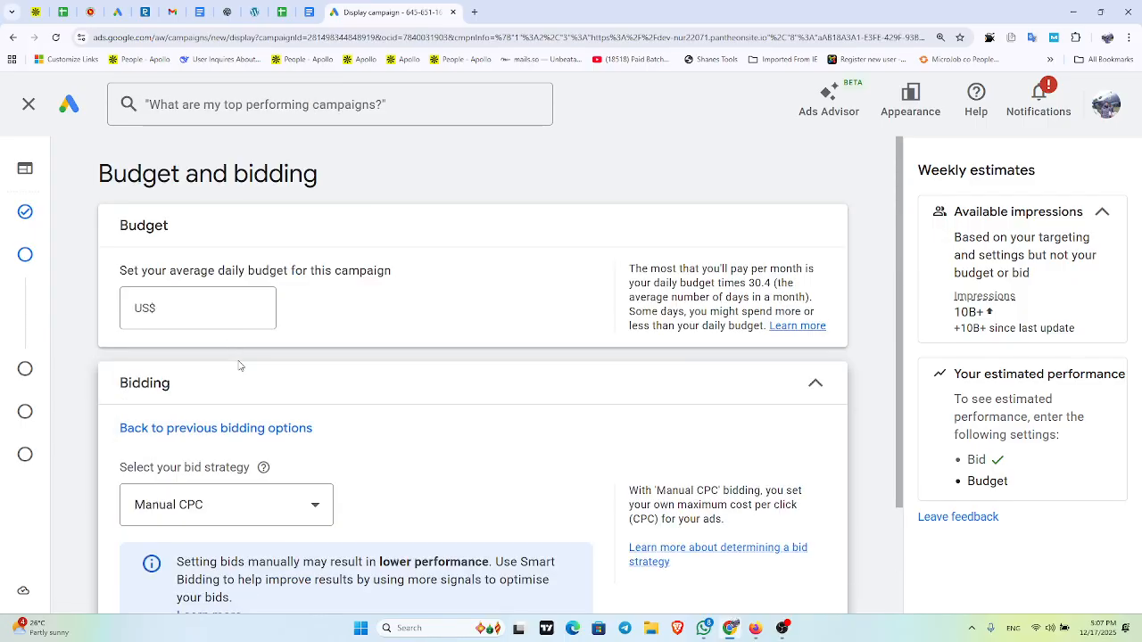
pyautogui.click(201, 303)
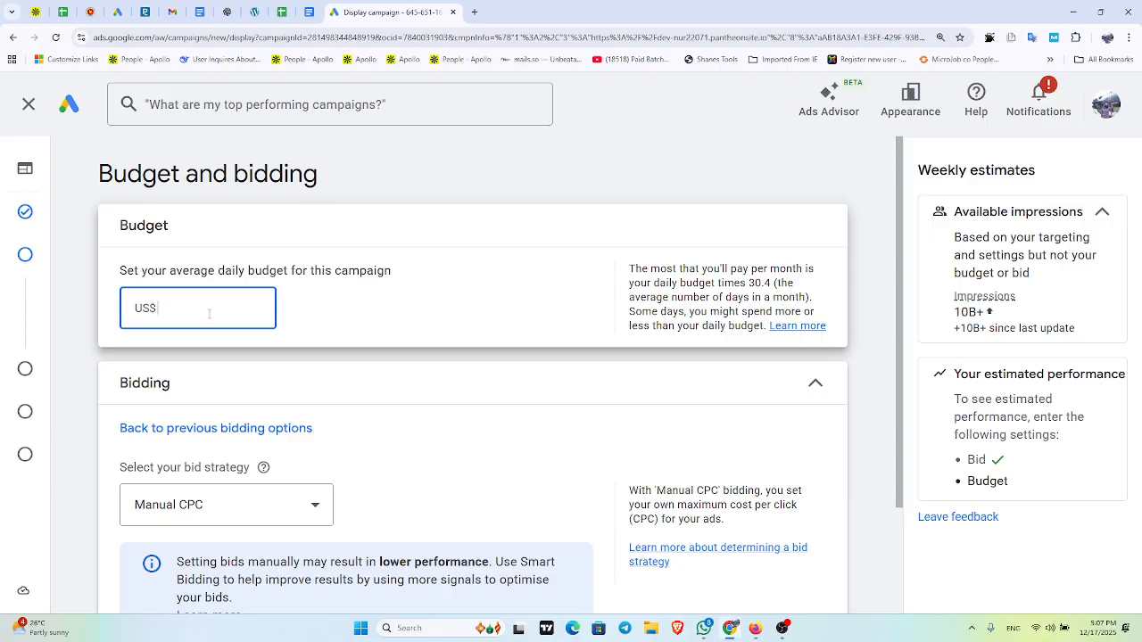
pyautogui.scroll(-1, 252, 337)
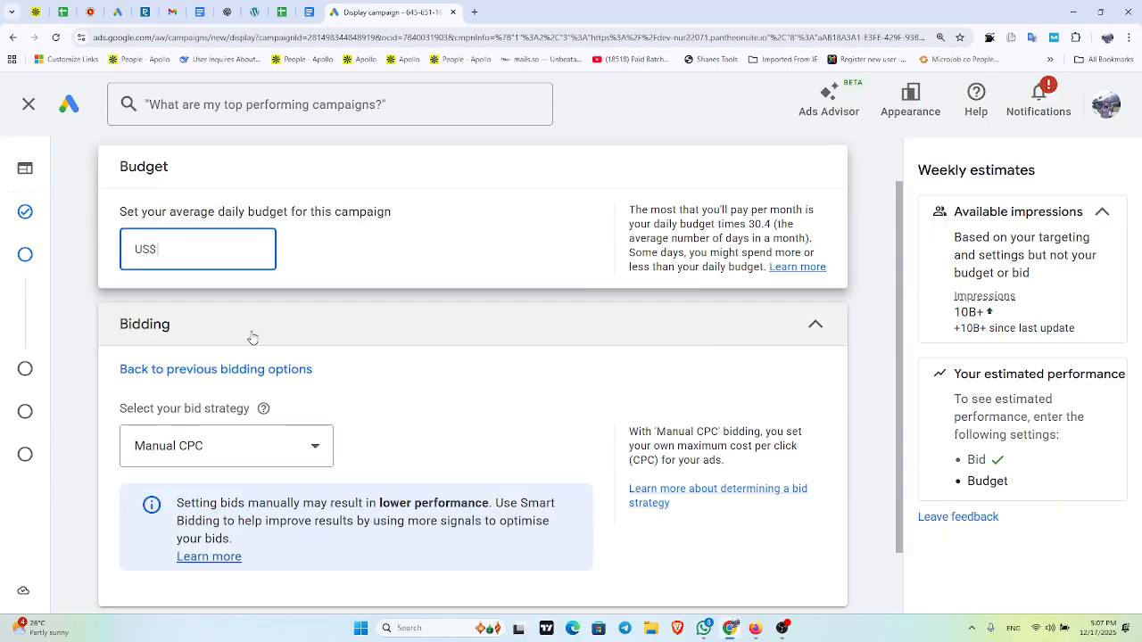
pyautogui.click(1003, 486)
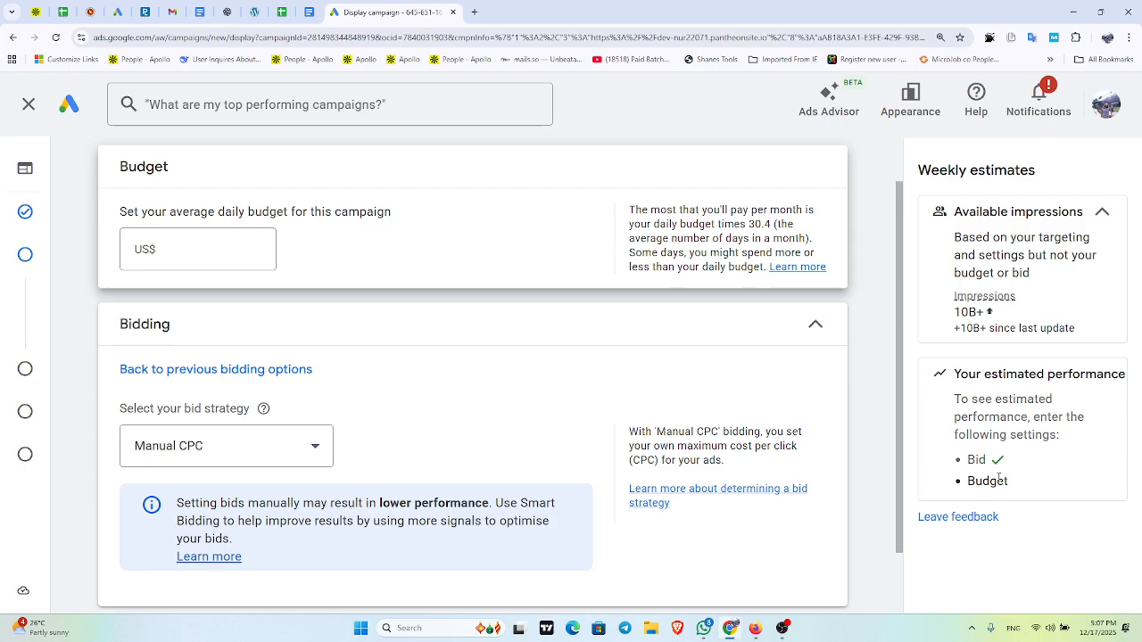
# - Choose Target CPA as the campaign's bid strategy
pyautogui.click(286, 447)
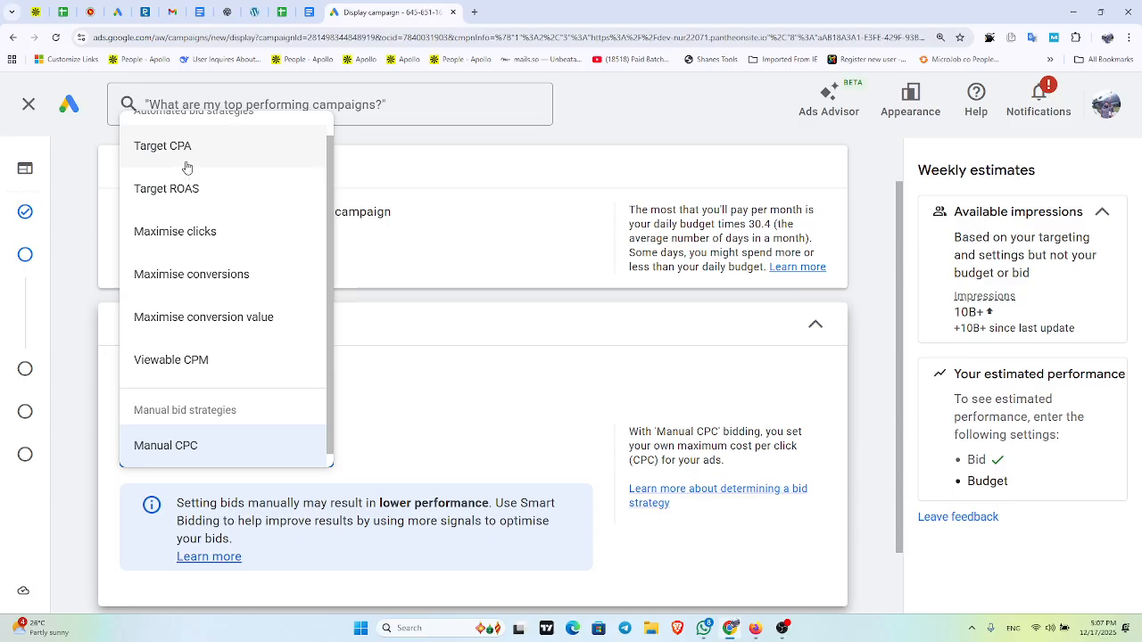
pyautogui.click(221, 162)
pyautogui.scroll(-1, 228, 384)
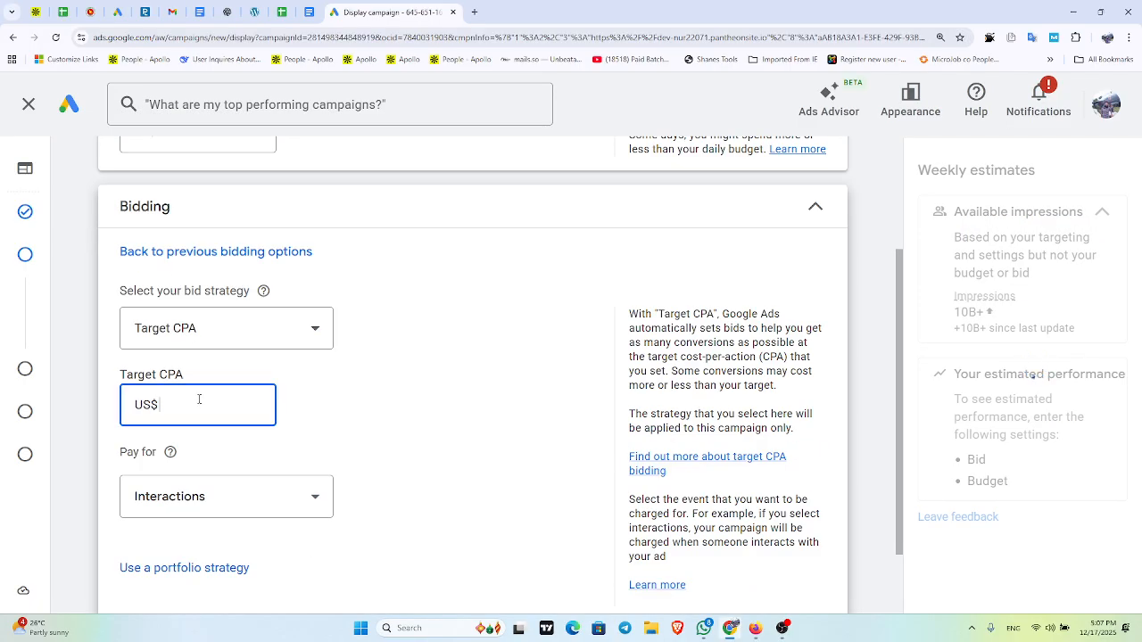
pyautogui.click(203, 403)
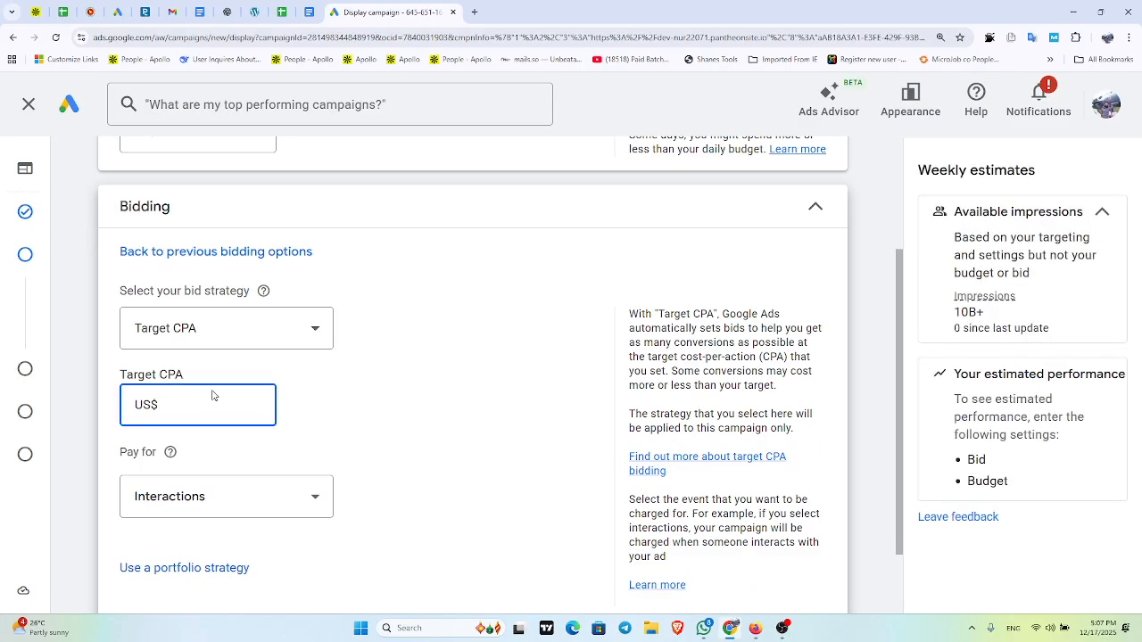
pyautogui.scroll(2, 215, 392)
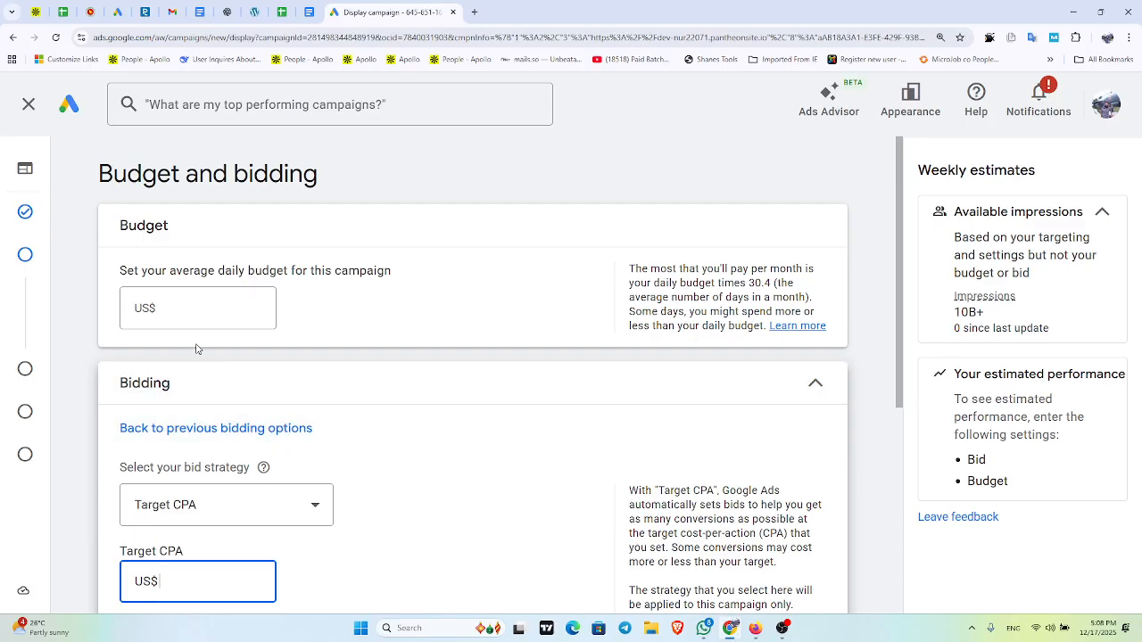
# - Set the campaign's average daily budget to US$1.00
pyautogui.click(204, 306)
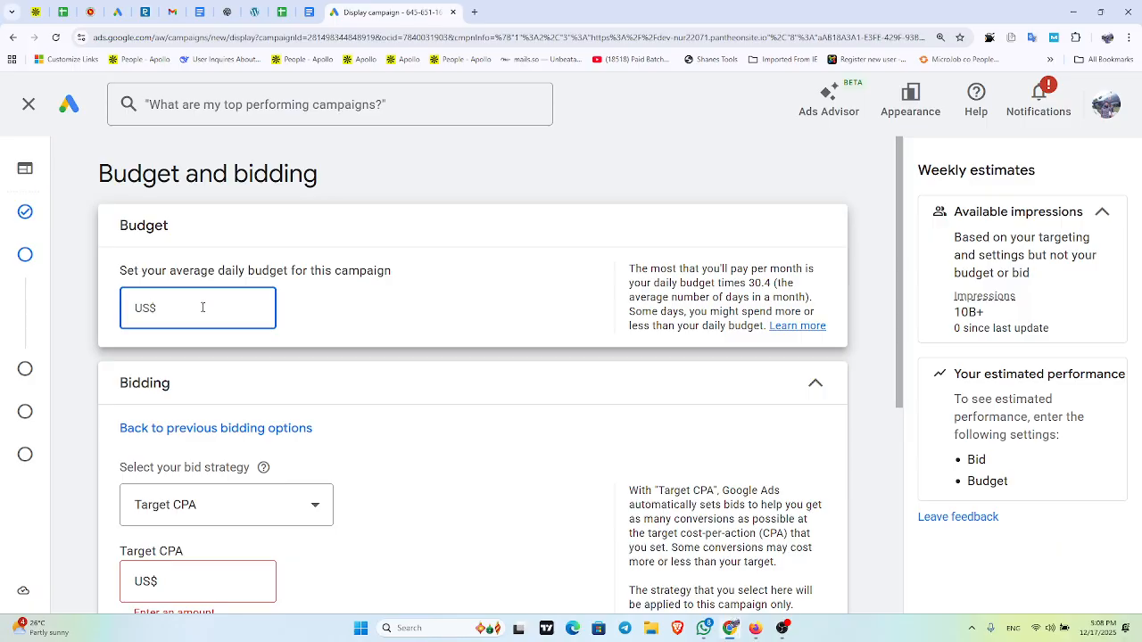
pyautogui.write('1')
pyautogui.click(325, 299)
# - Set the target CPA amount to US$0.25
pyautogui.scroll(-1, 207, 467)
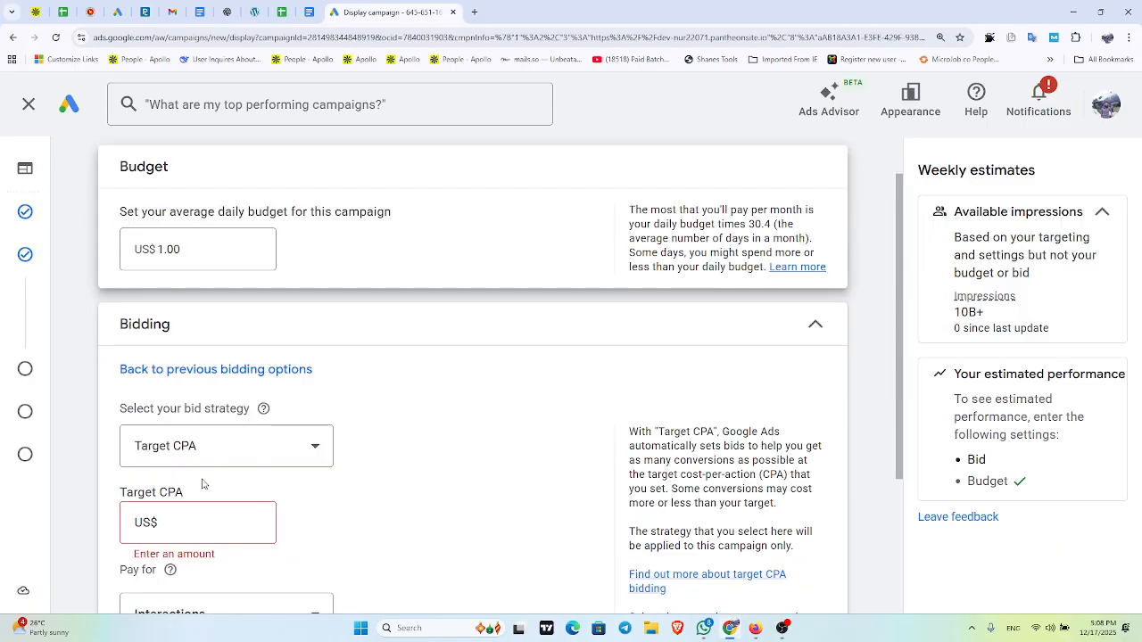
pyautogui.click(196, 512)
pyautogui.write('0.25')
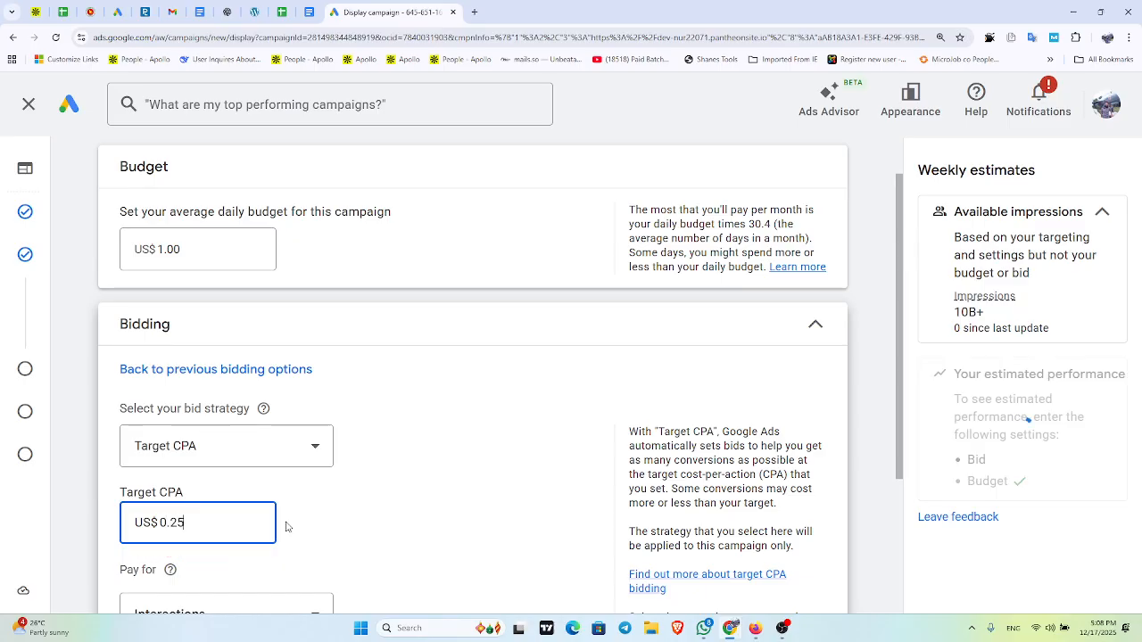
pyautogui.click(365, 497)
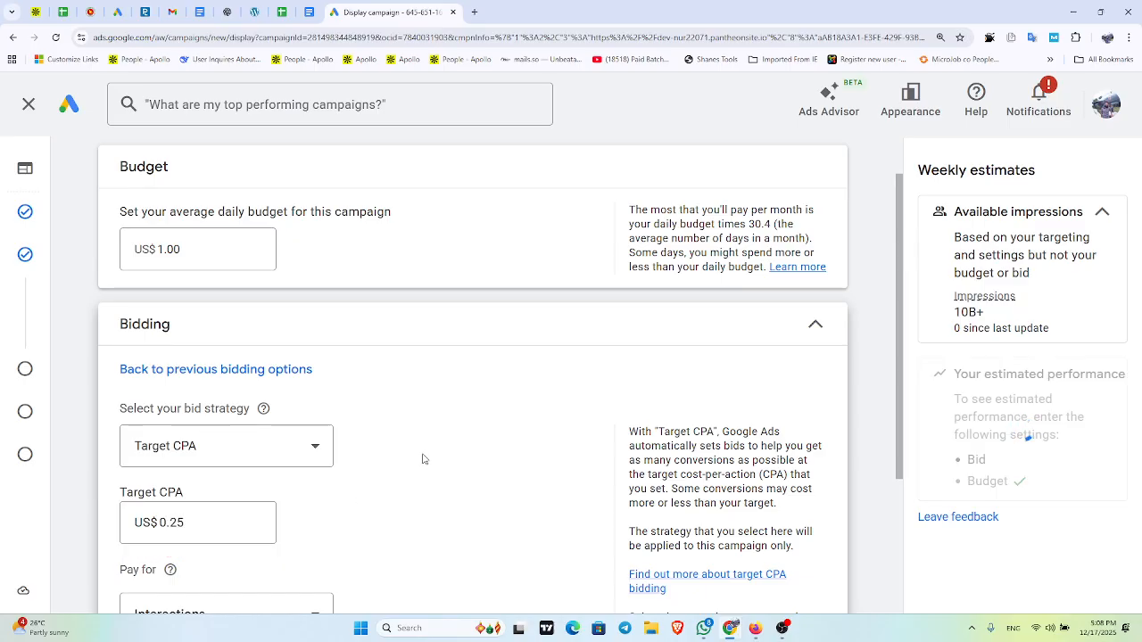
# - Keep paying for Interactions and continue through Targeting to the Ads stage, leaving optimised targeting as set up
pyautogui.scroll(-2, 428, 464)
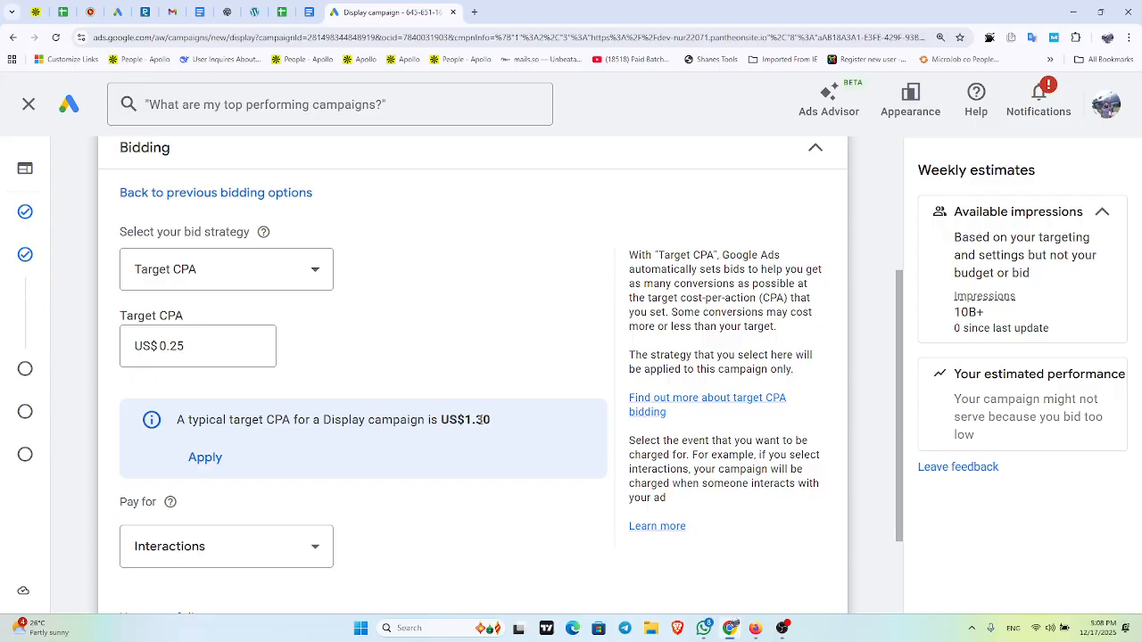
pyautogui.scroll(-3, 504, 419)
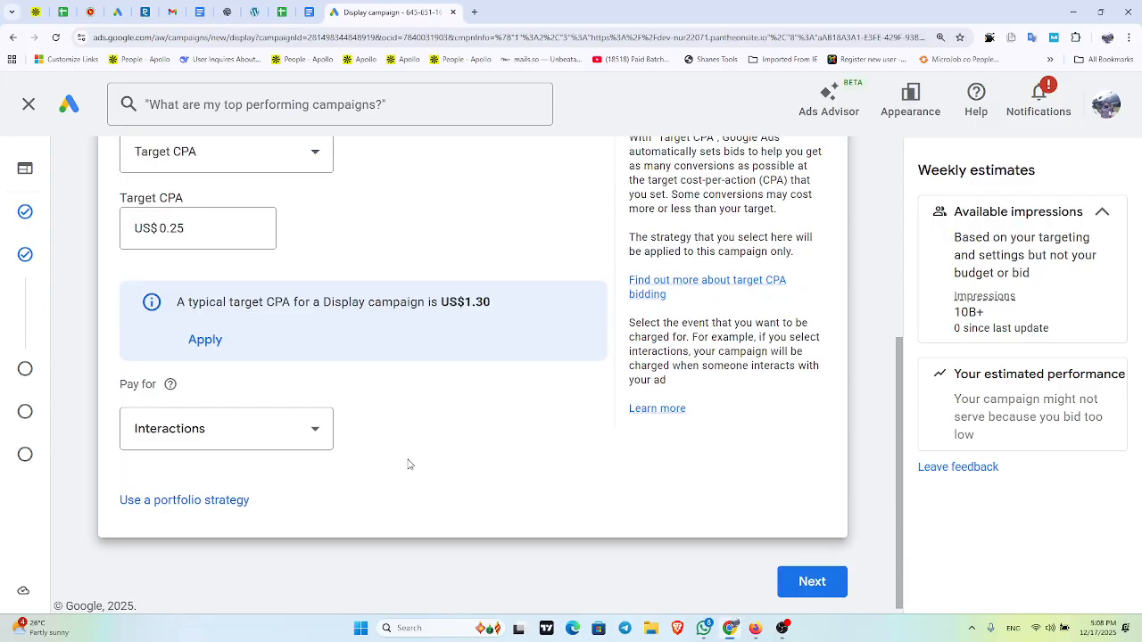
pyautogui.click(811, 580)
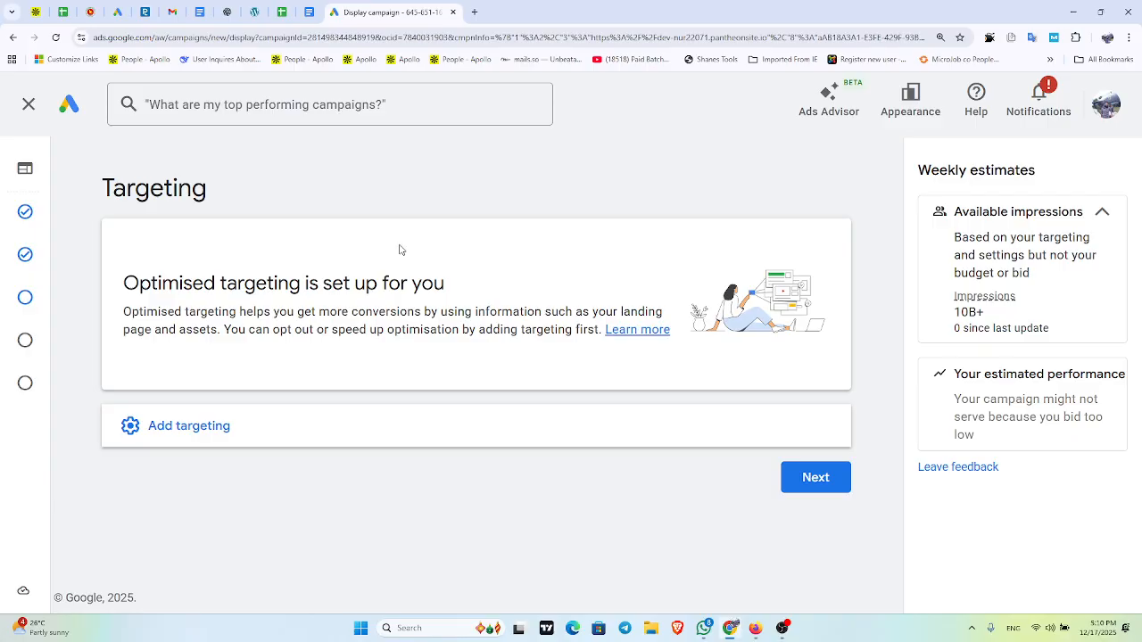
pyautogui.click(828, 474)
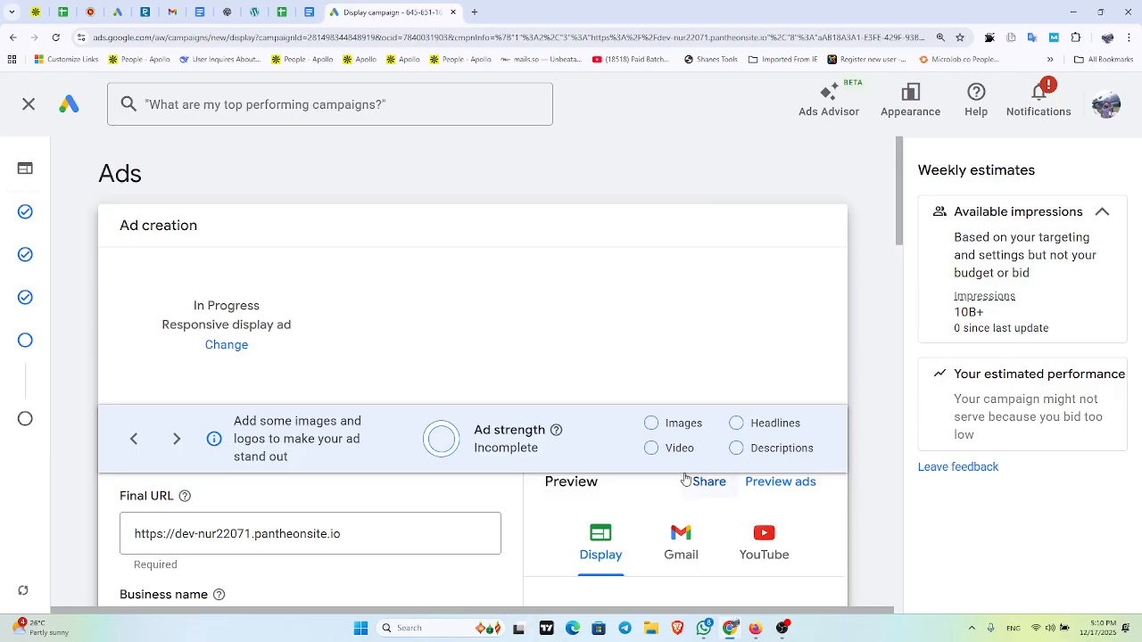
pyautogui.scroll(-10, 509, 420)
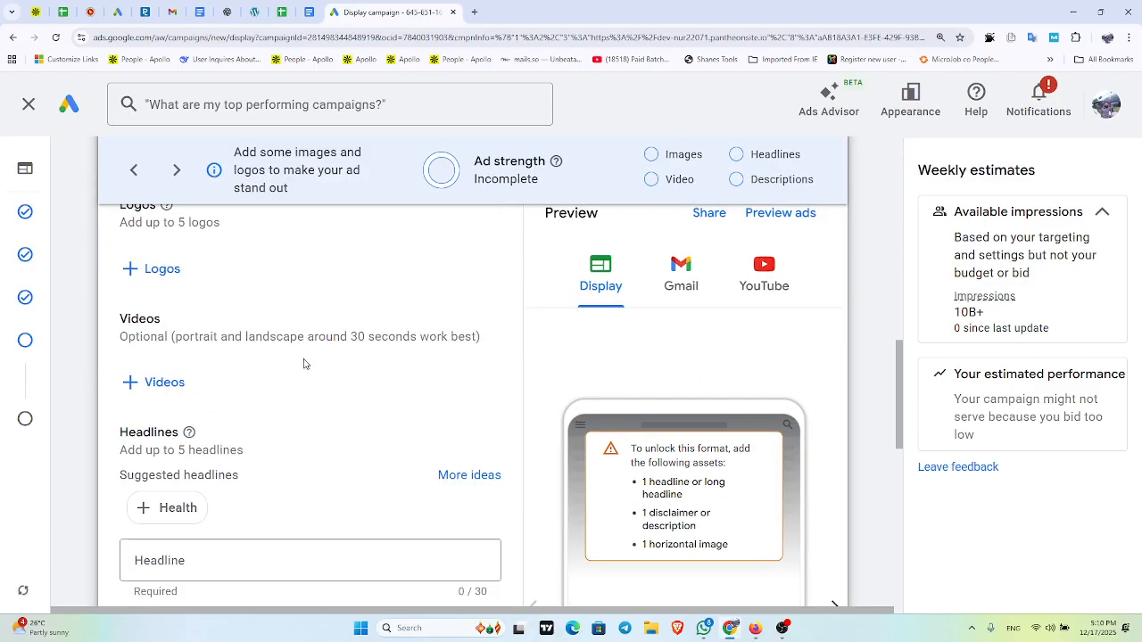
# - Examine the responsive display ad form, including its final URL, business name, images, logos, headlines and descriptions
pyautogui.scroll(-10, 303, 364)
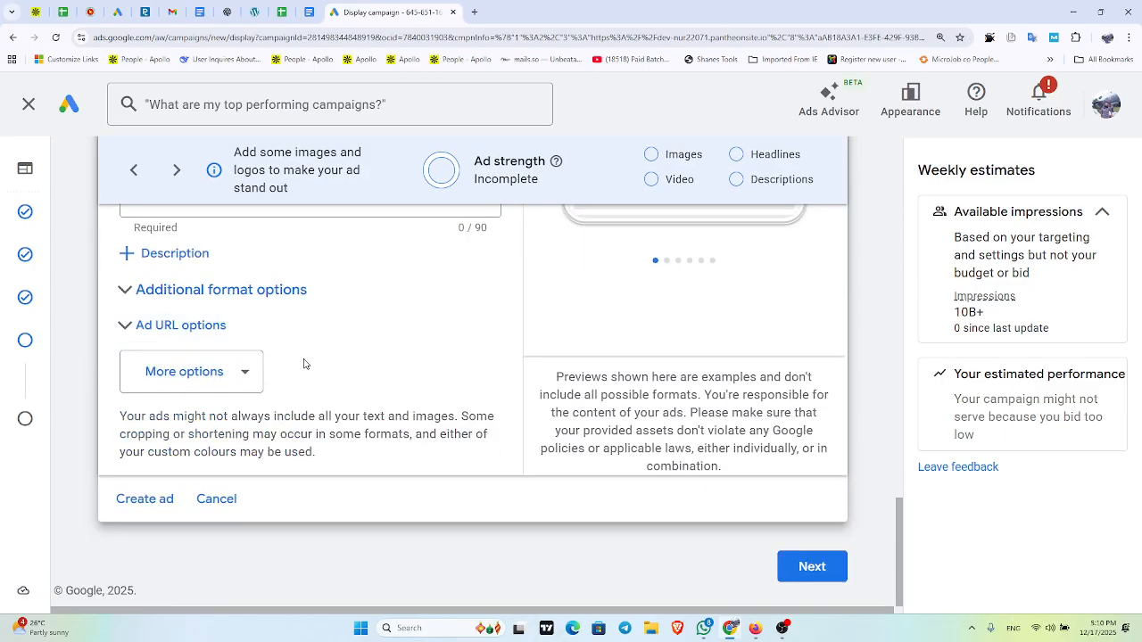
pyautogui.scroll(20, 304, 364)
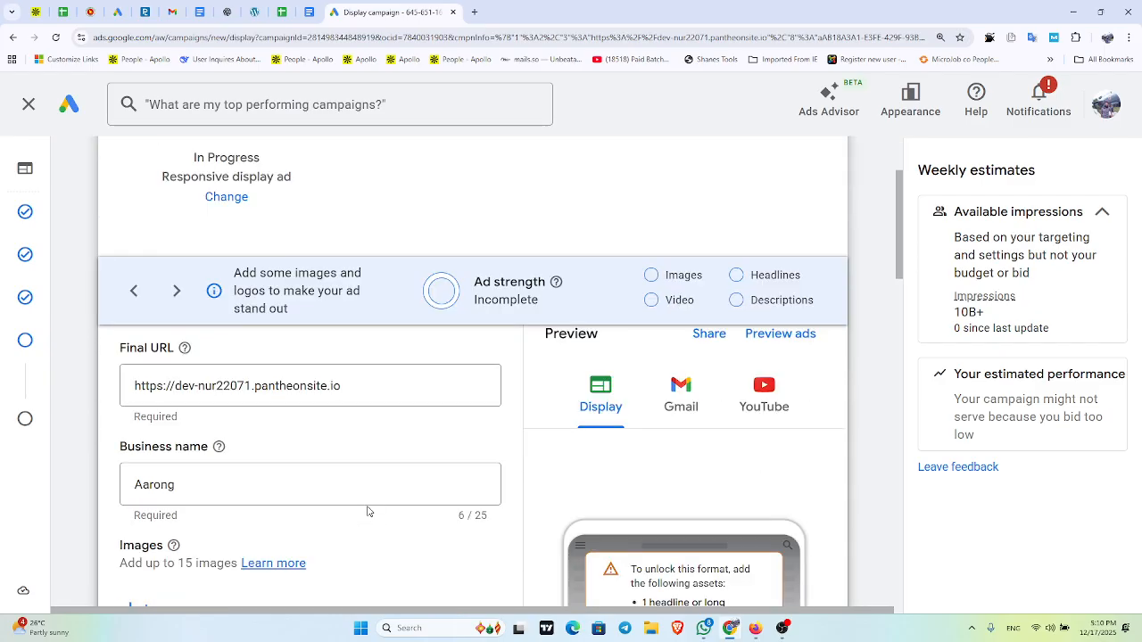
pyautogui.scroll(-2, 369, 510)
pyautogui.scroll(-1, 300, 484)
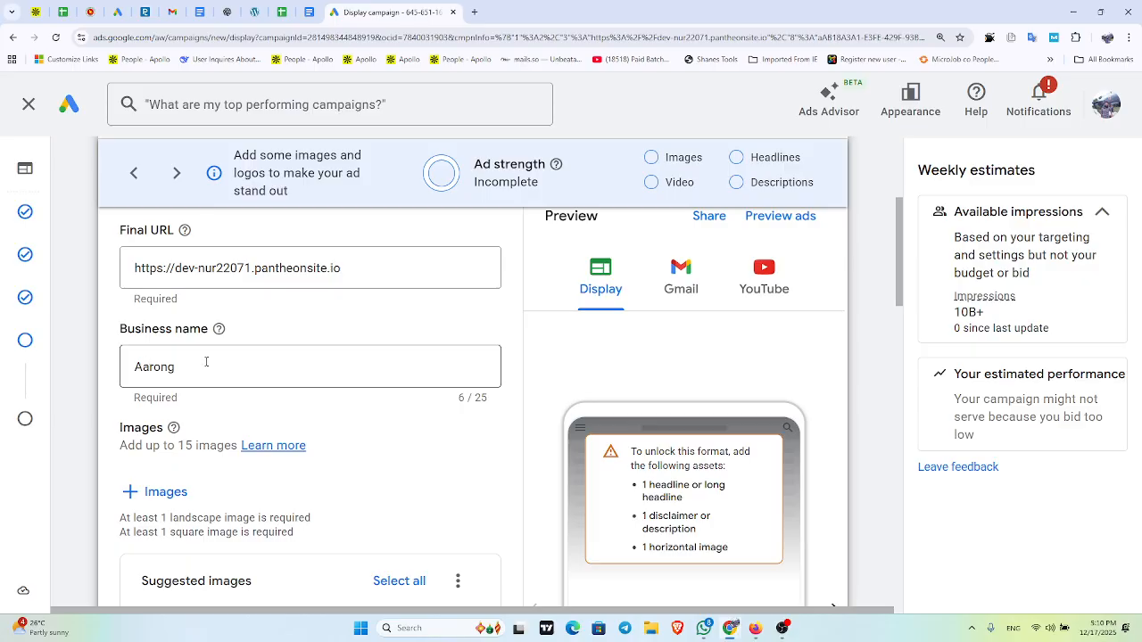
pyautogui.moveTo(203, 361); pyautogui.dragTo(149, 367)
pyautogui.click(249, 370)
pyautogui.scroll(-3, 283, 375)
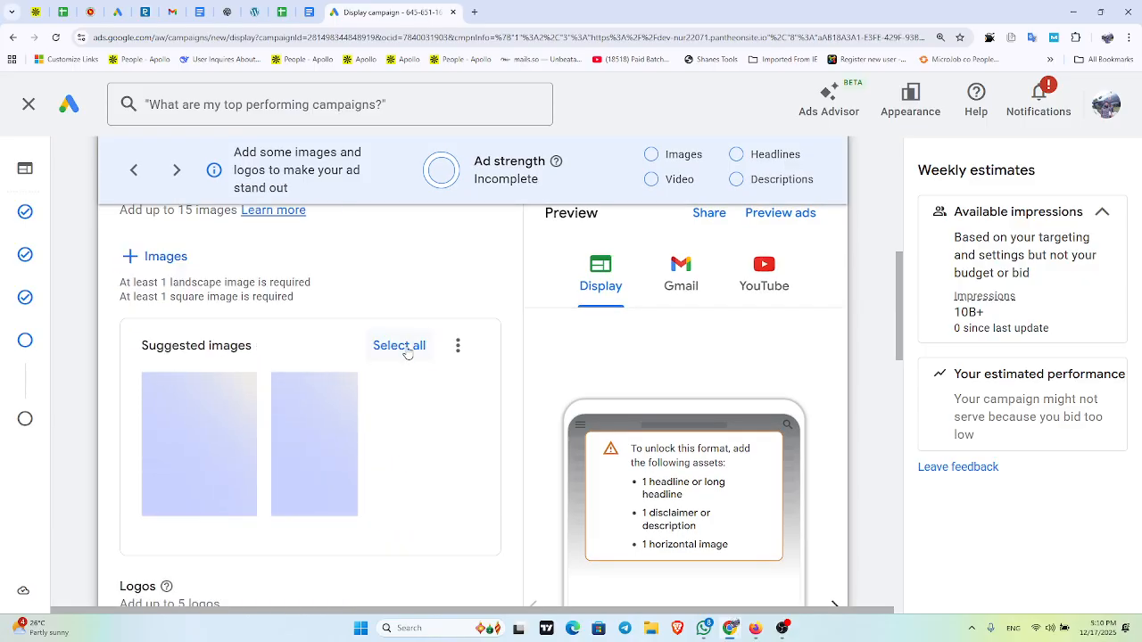
pyautogui.scroll(-3, 375, 368)
pyautogui.scroll(-10, 349, 352)
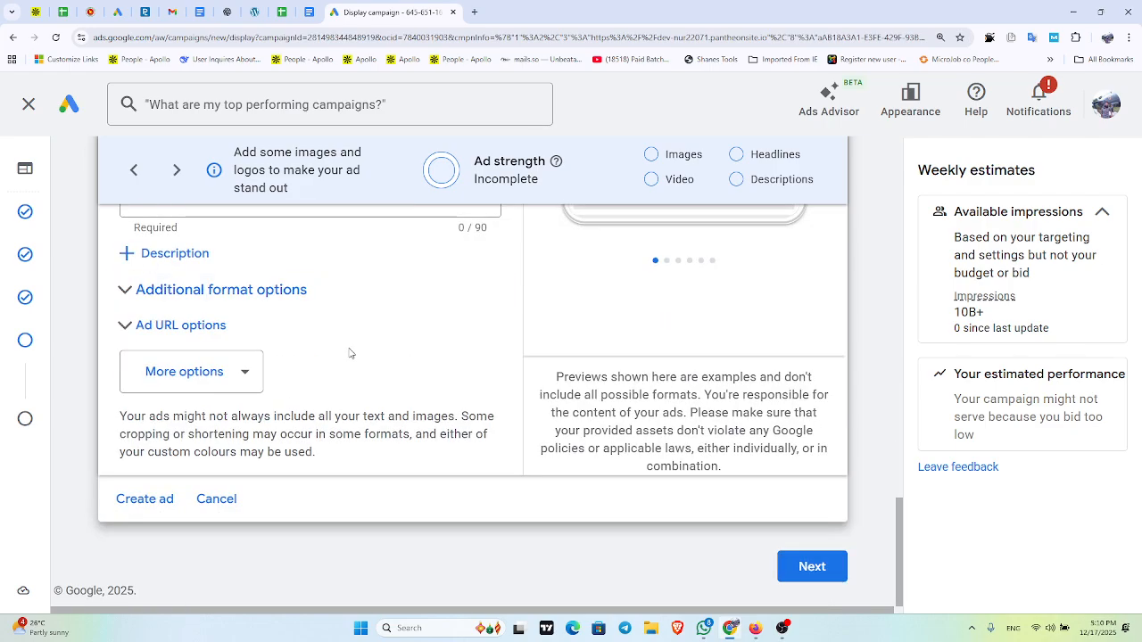
# - Continue from Ads to the Review stage and dismiss the identity confirmation without completing it
pyautogui.click(813, 566)
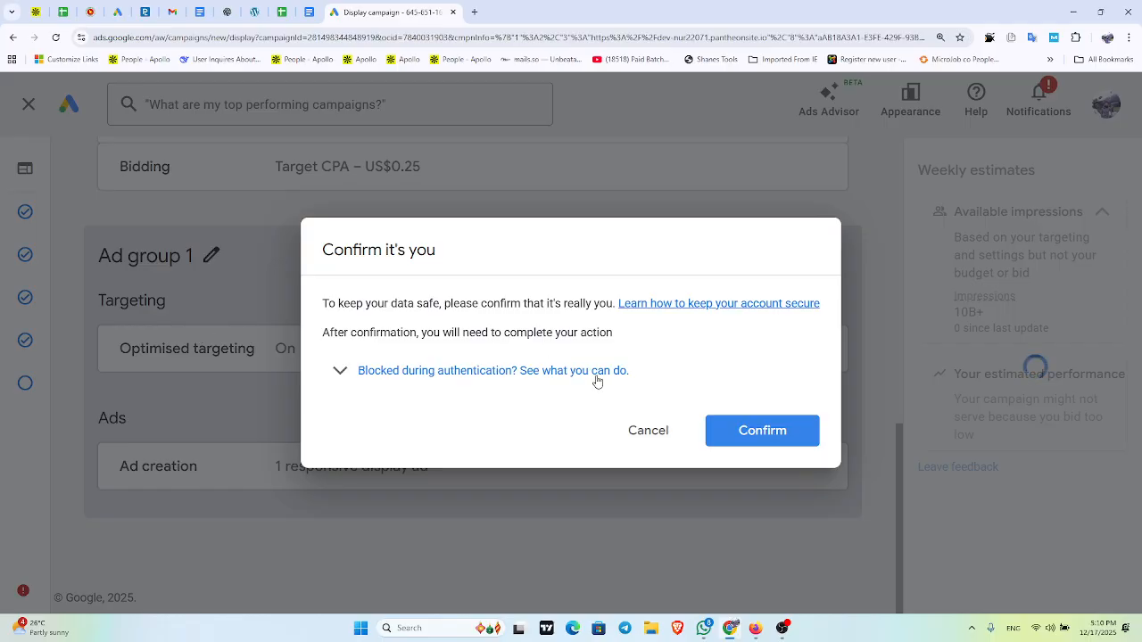
pyautogui.click(743, 435)
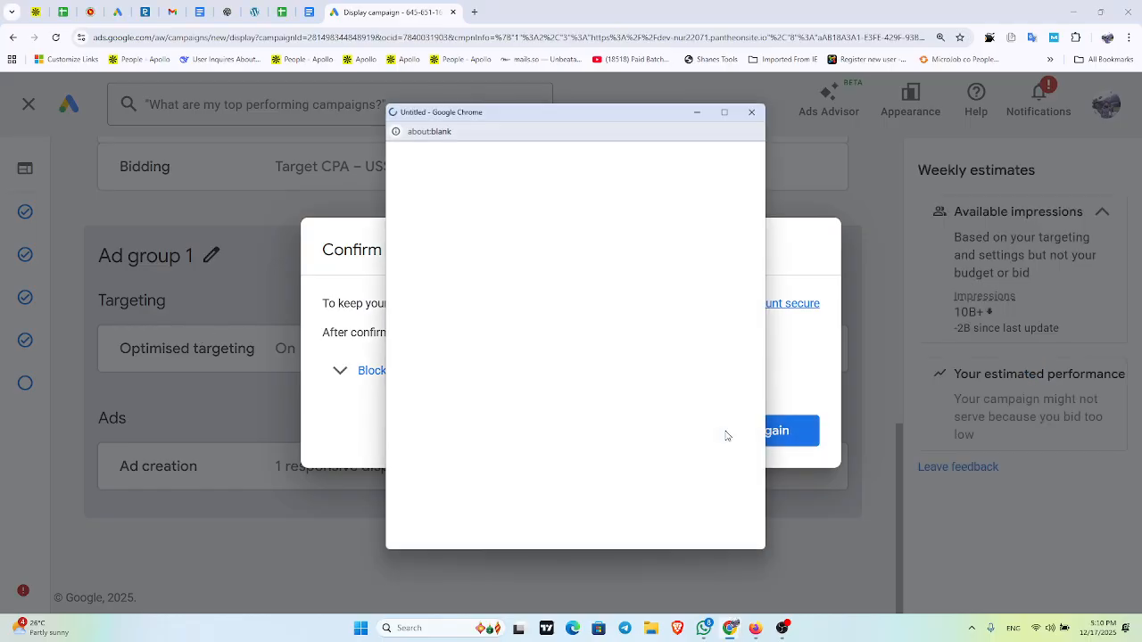
pyautogui.click(751, 111)
pyautogui.click(660, 426)
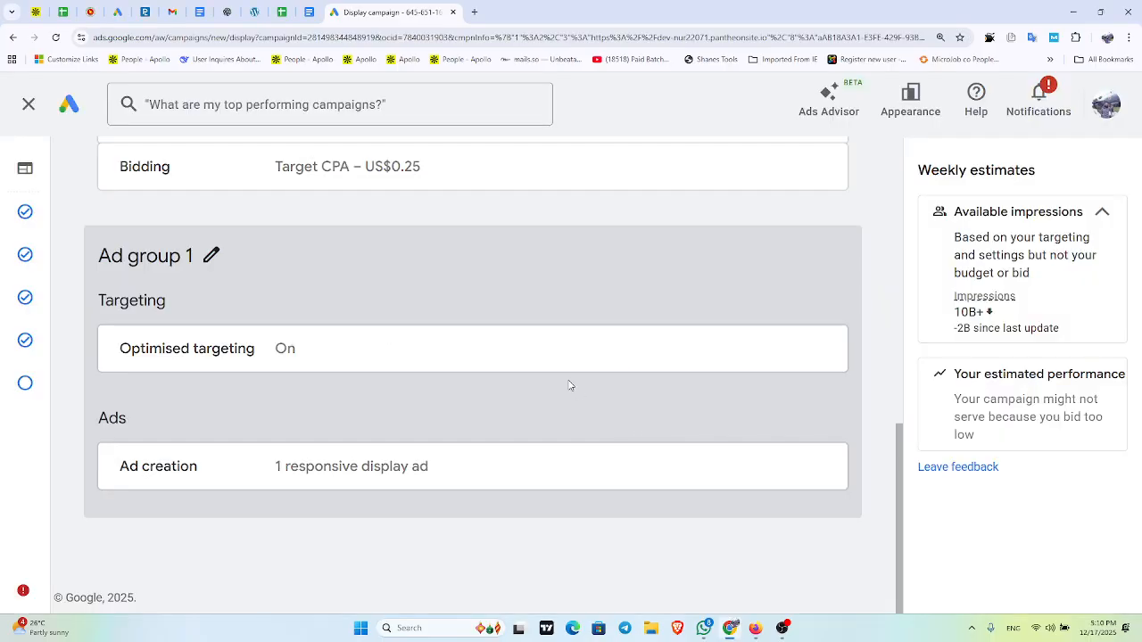
# - Review the campaign summary, covering name, objective, goal, campaign settings, budget and bidding, targeting and ads
pyautogui.scroll(3, 235, 252)
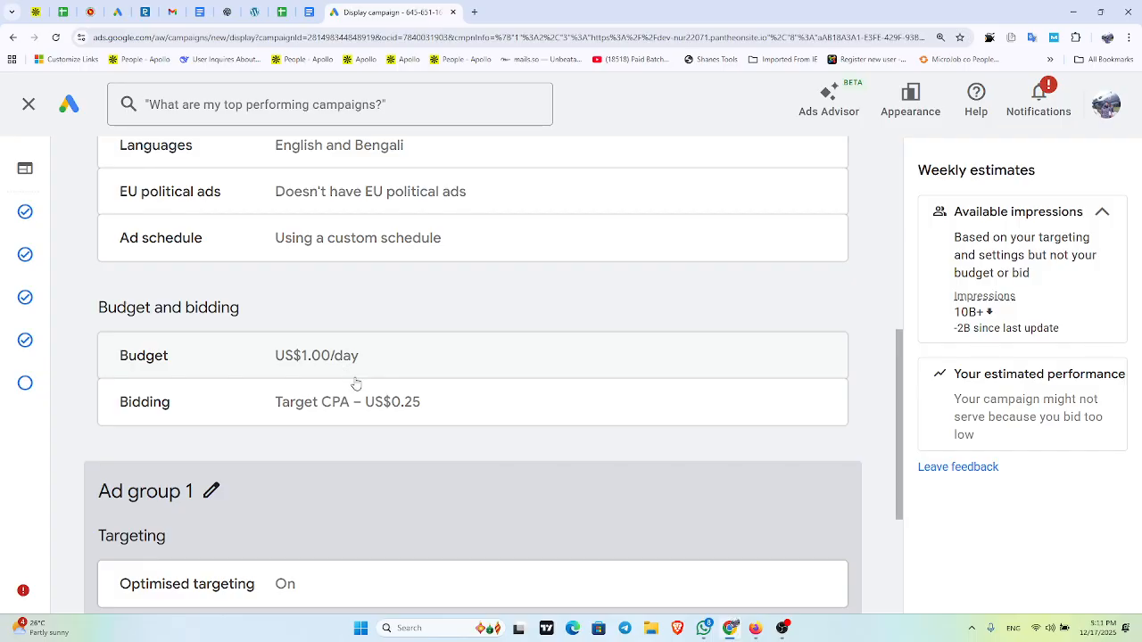
pyautogui.scroll(1, 354, 382)
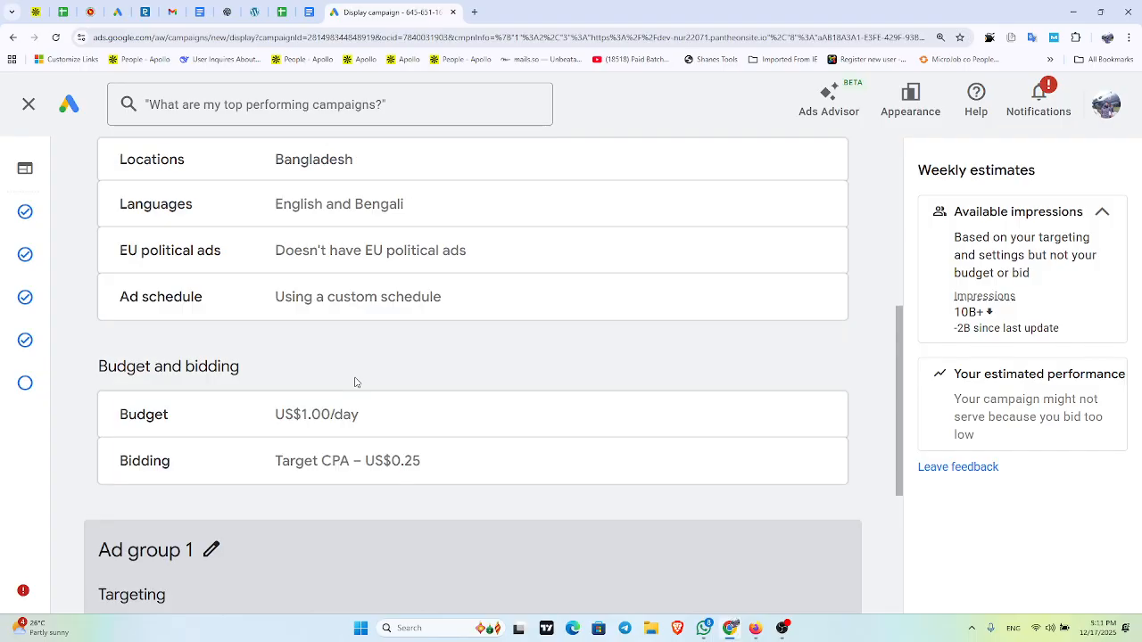
pyautogui.scroll(5, 355, 382)
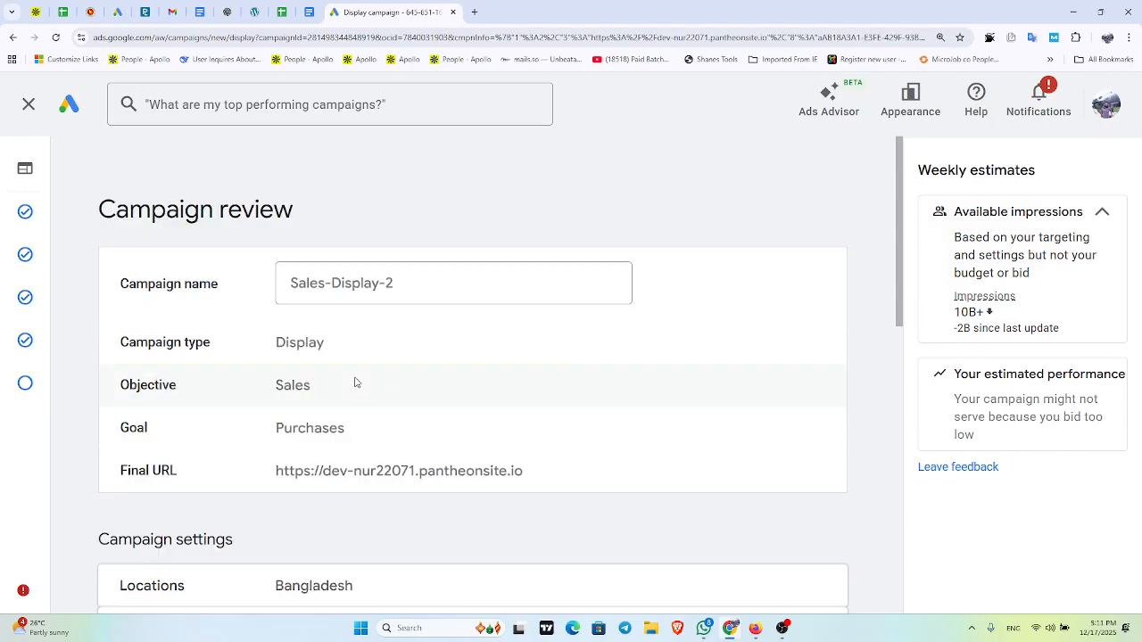
pyautogui.hotkey('ctrl', '-')
pyautogui.scroll(2, 429, 365)
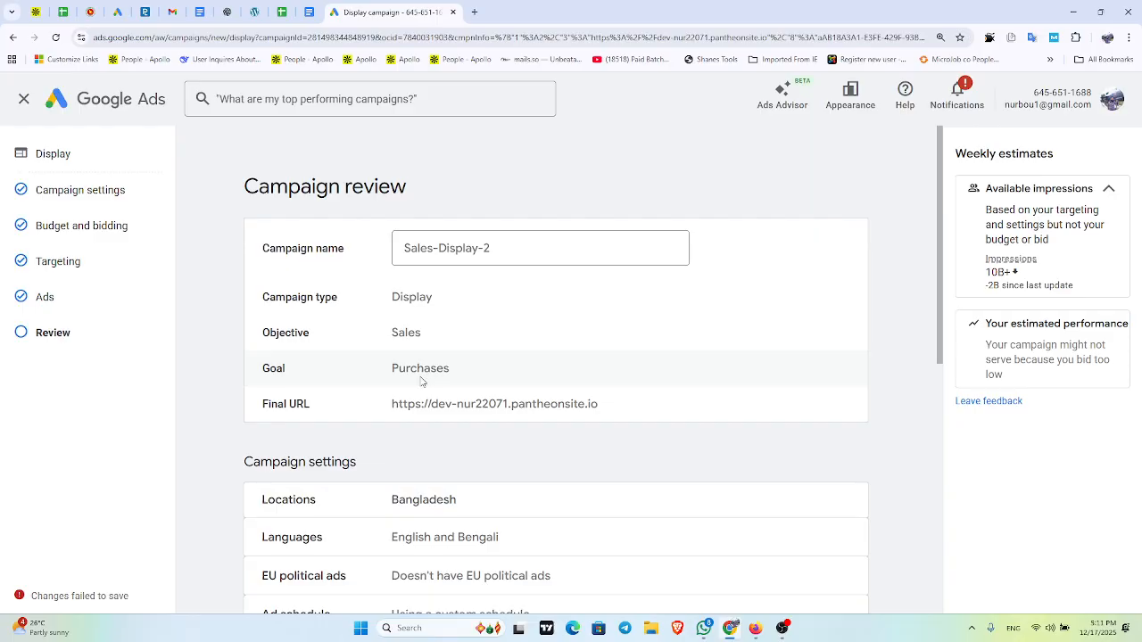
pyautogui.scroll(-2, 505, 253)
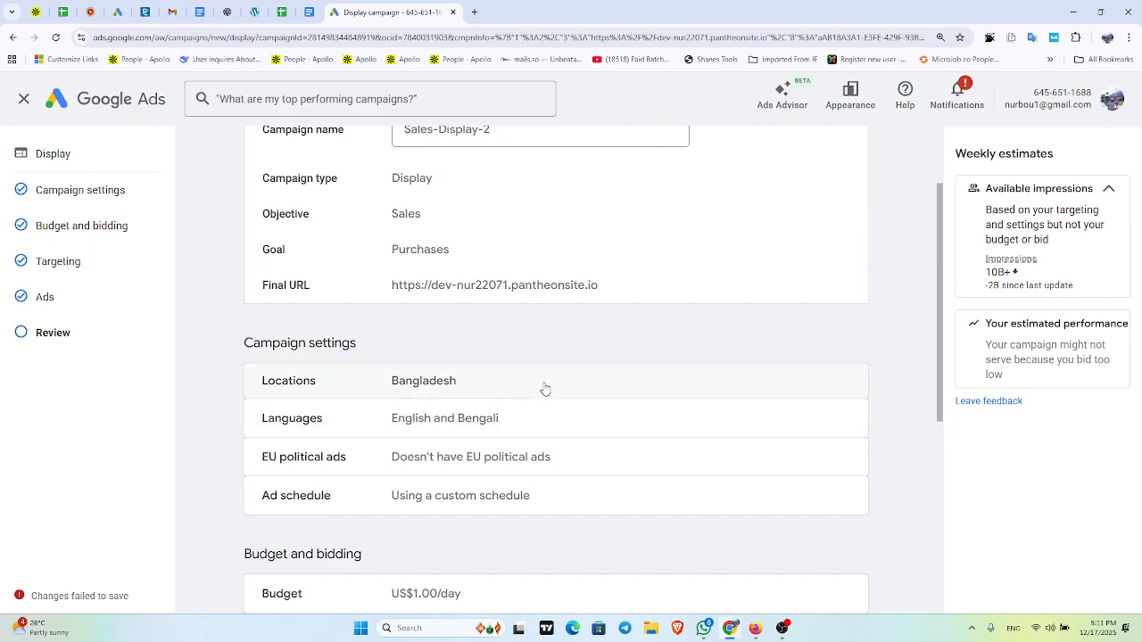
pyautogui.scroll(-3, 558, 384)
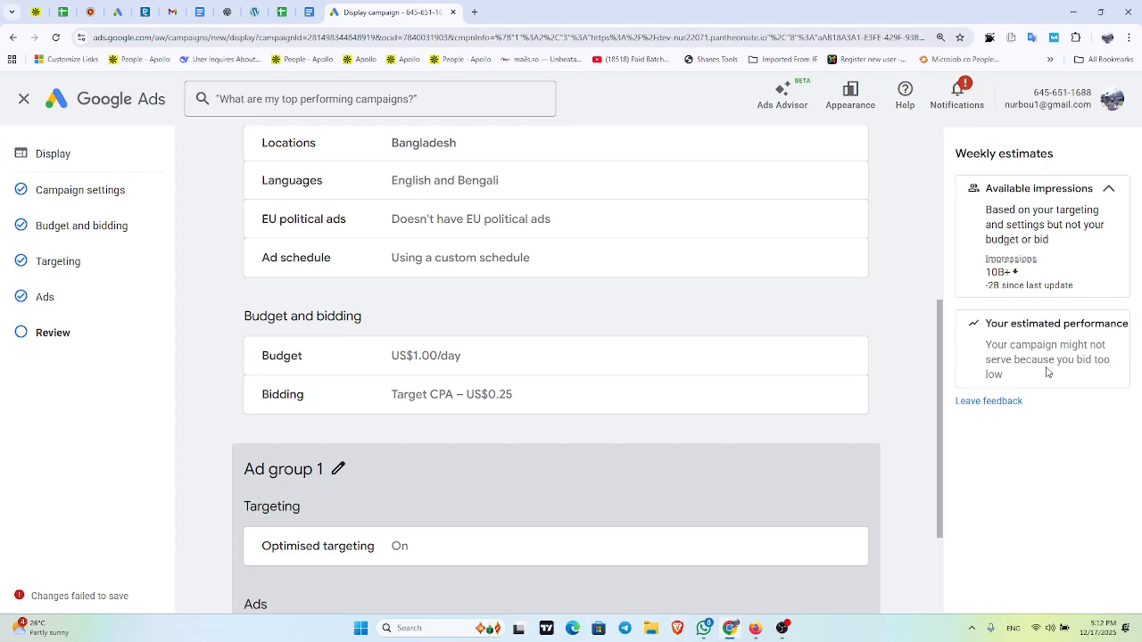
pyautogui.scroll(-2, 723, 414)
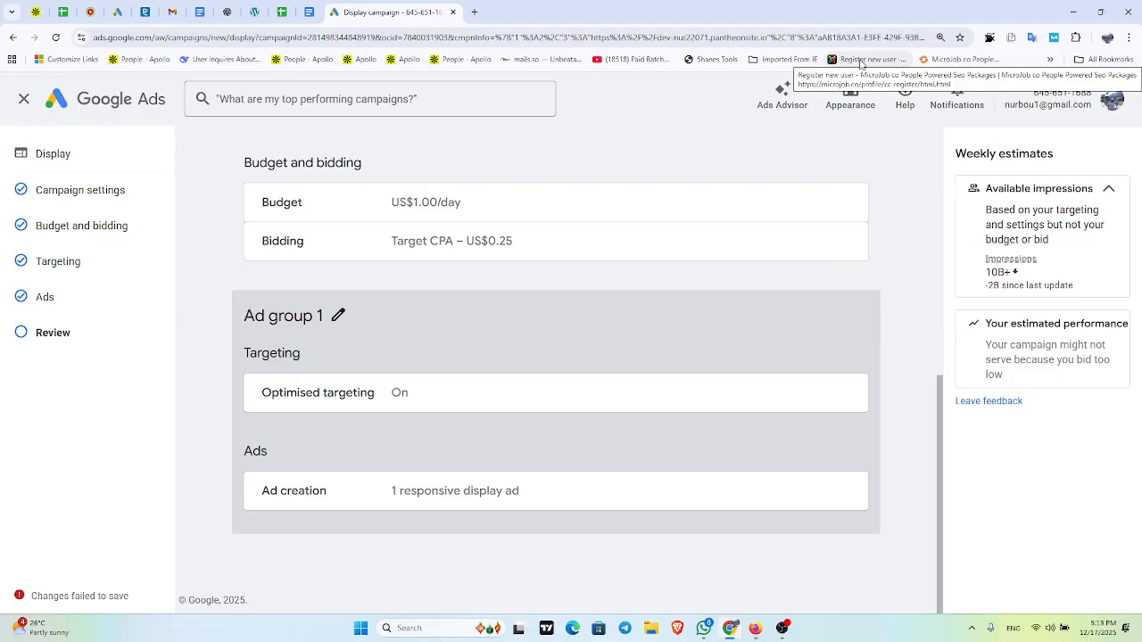
# - Return to the campaign's Budget and bidding stage and cancel the identity confirmation
pyautogui.click(136, 218)
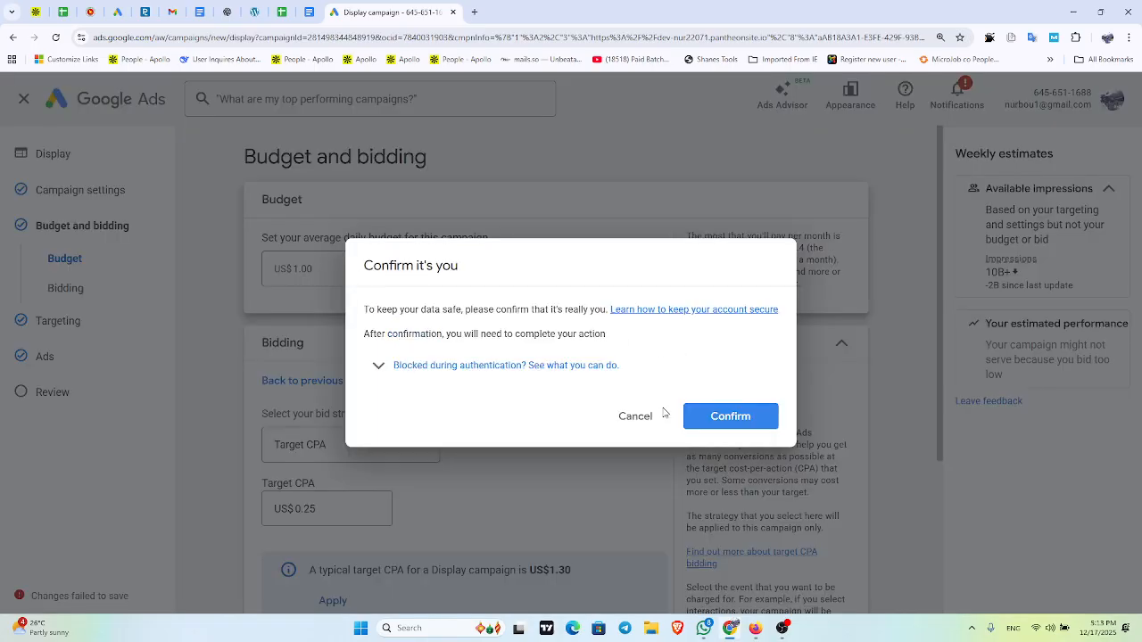
pyautogui.click(635, 414)
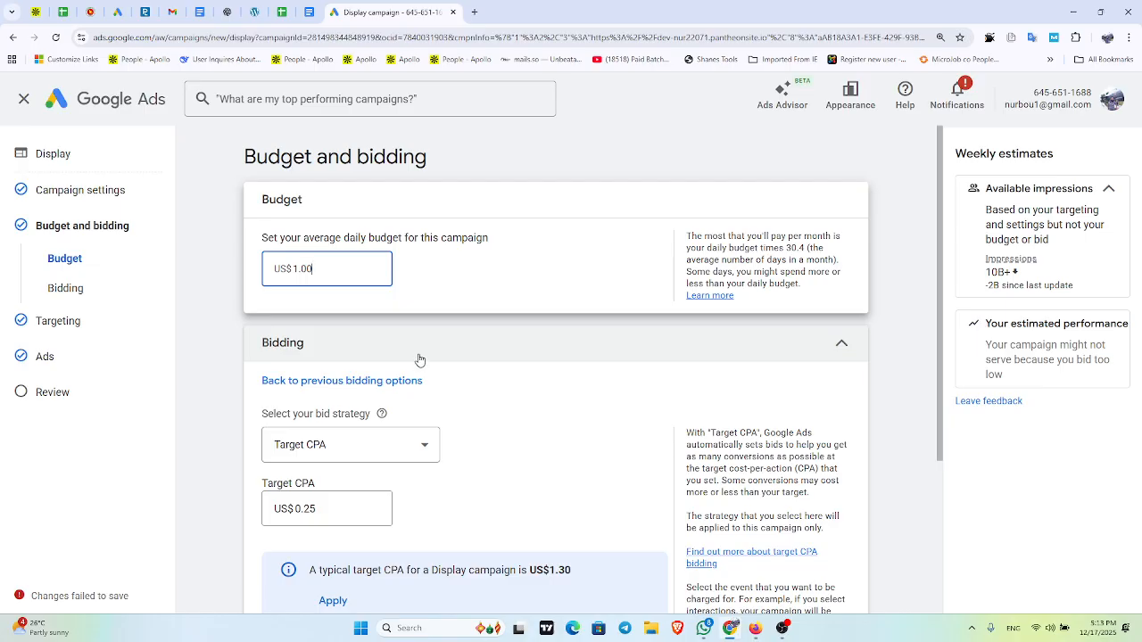
pyautogui.click(538, 153)
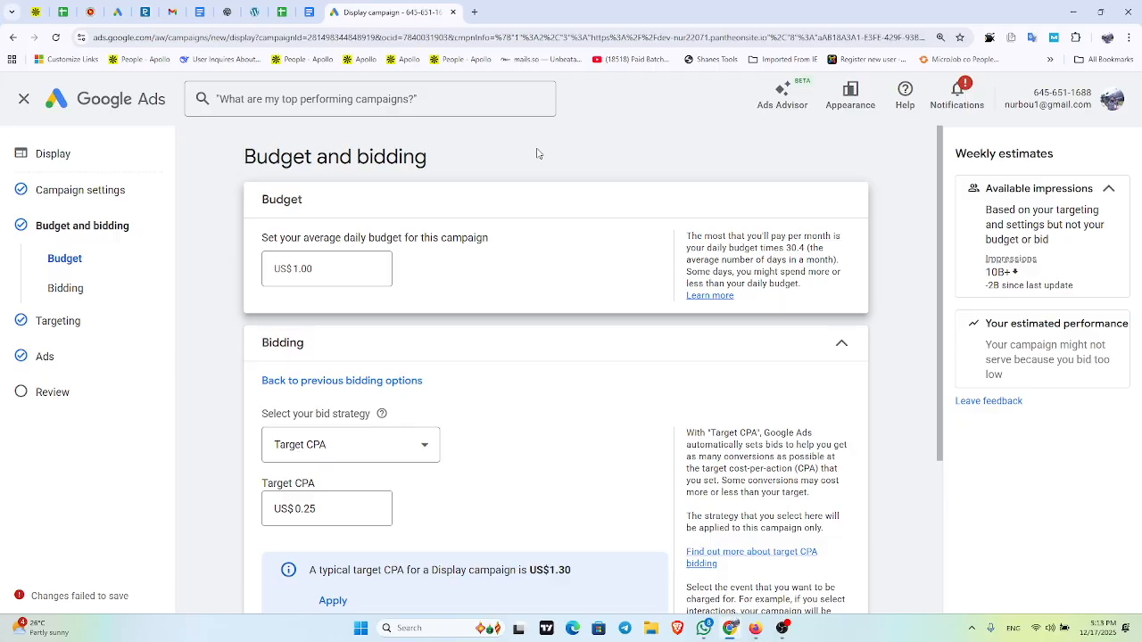